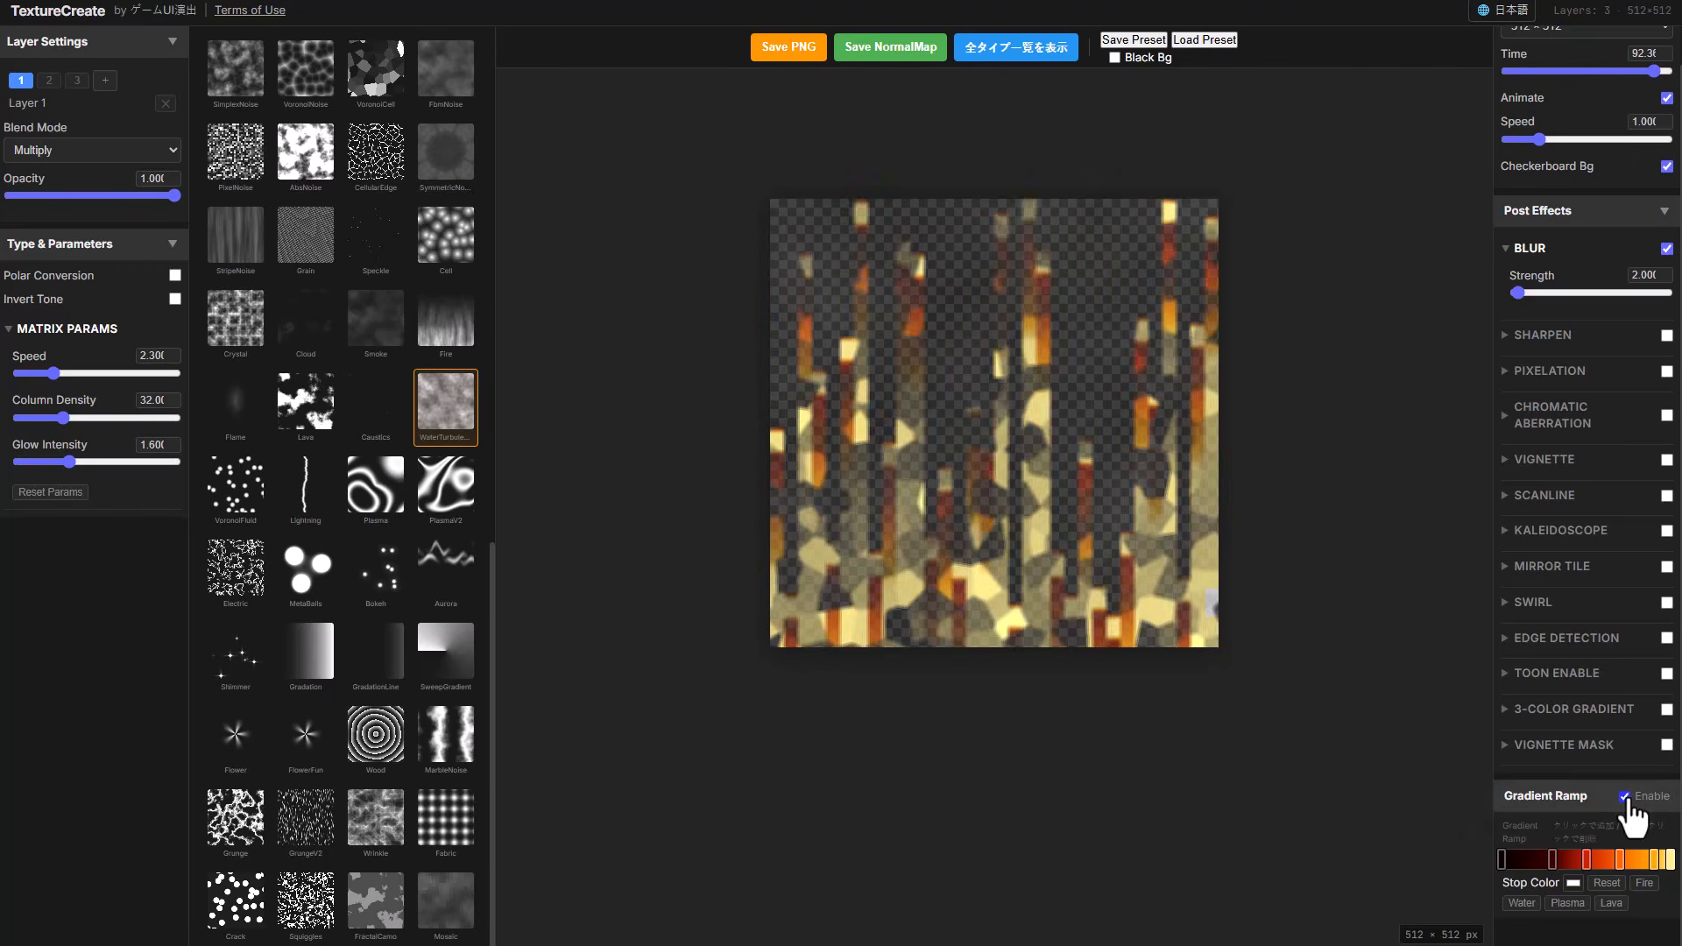
Look over the game UI site's home page and open the TextureCreate tool from the New Arrivals section
{"action": "left_click", "coordinate": [1573, 883]}
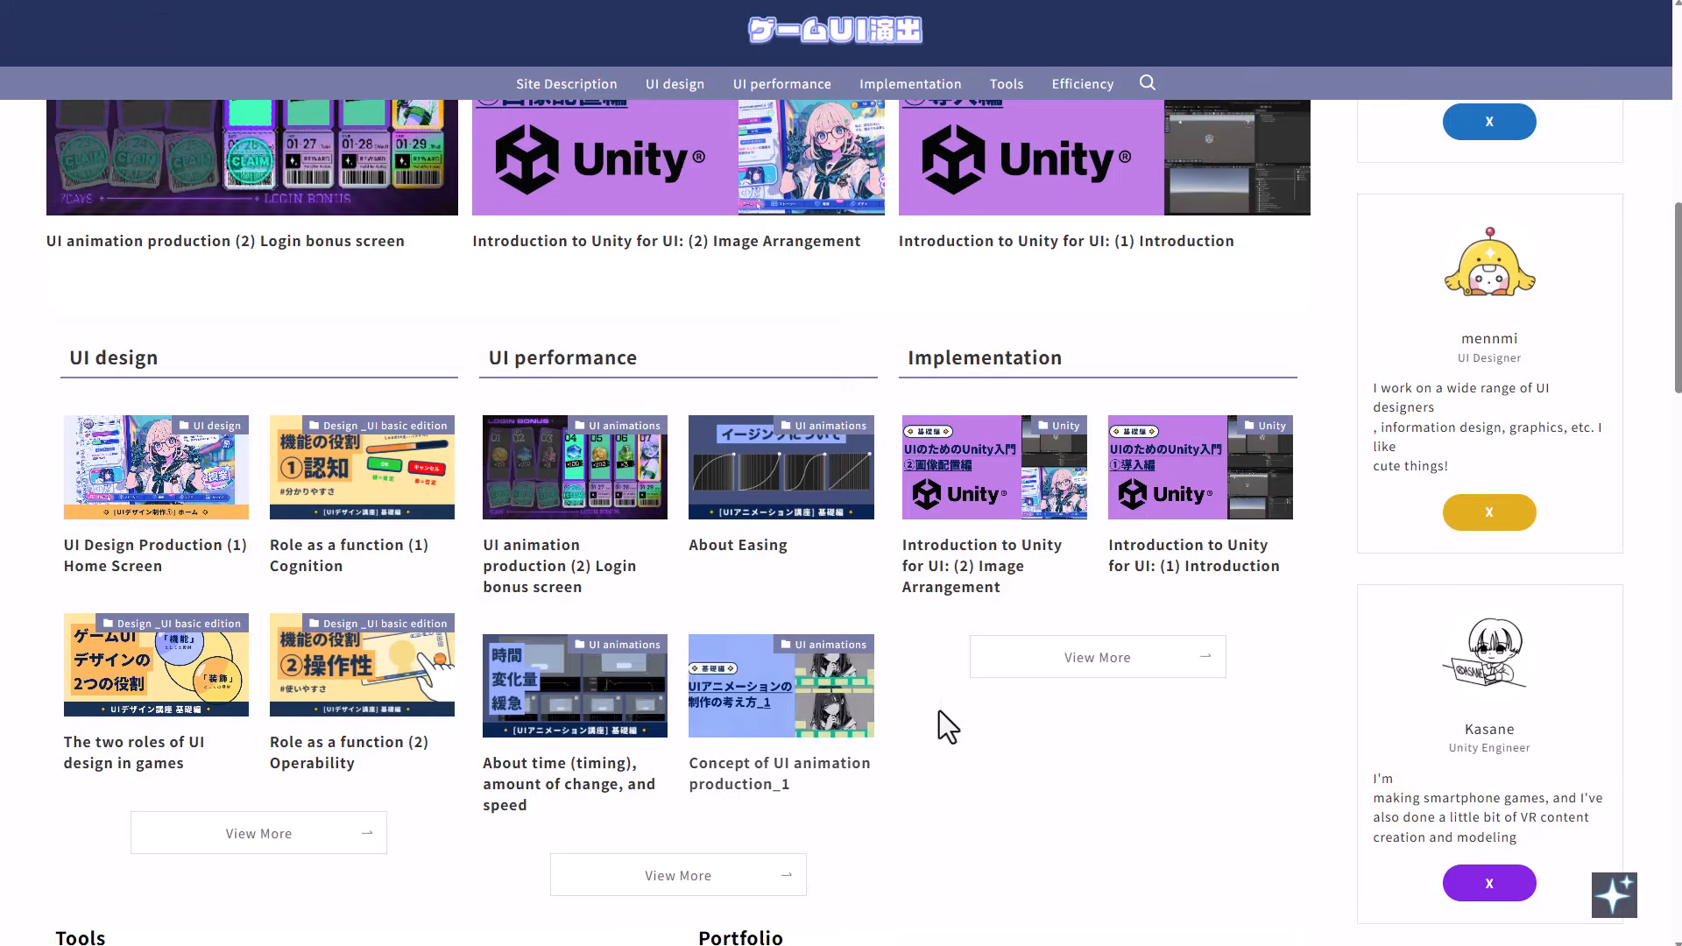
{"action": "scroll", "coordinate": [939, 712], "scroll_direction": "up", "scroll_amount": 8}
{"action": "scroll", "coordinate": [1039, 721], "scroll_direction": "down", "scroll_amount": 4}
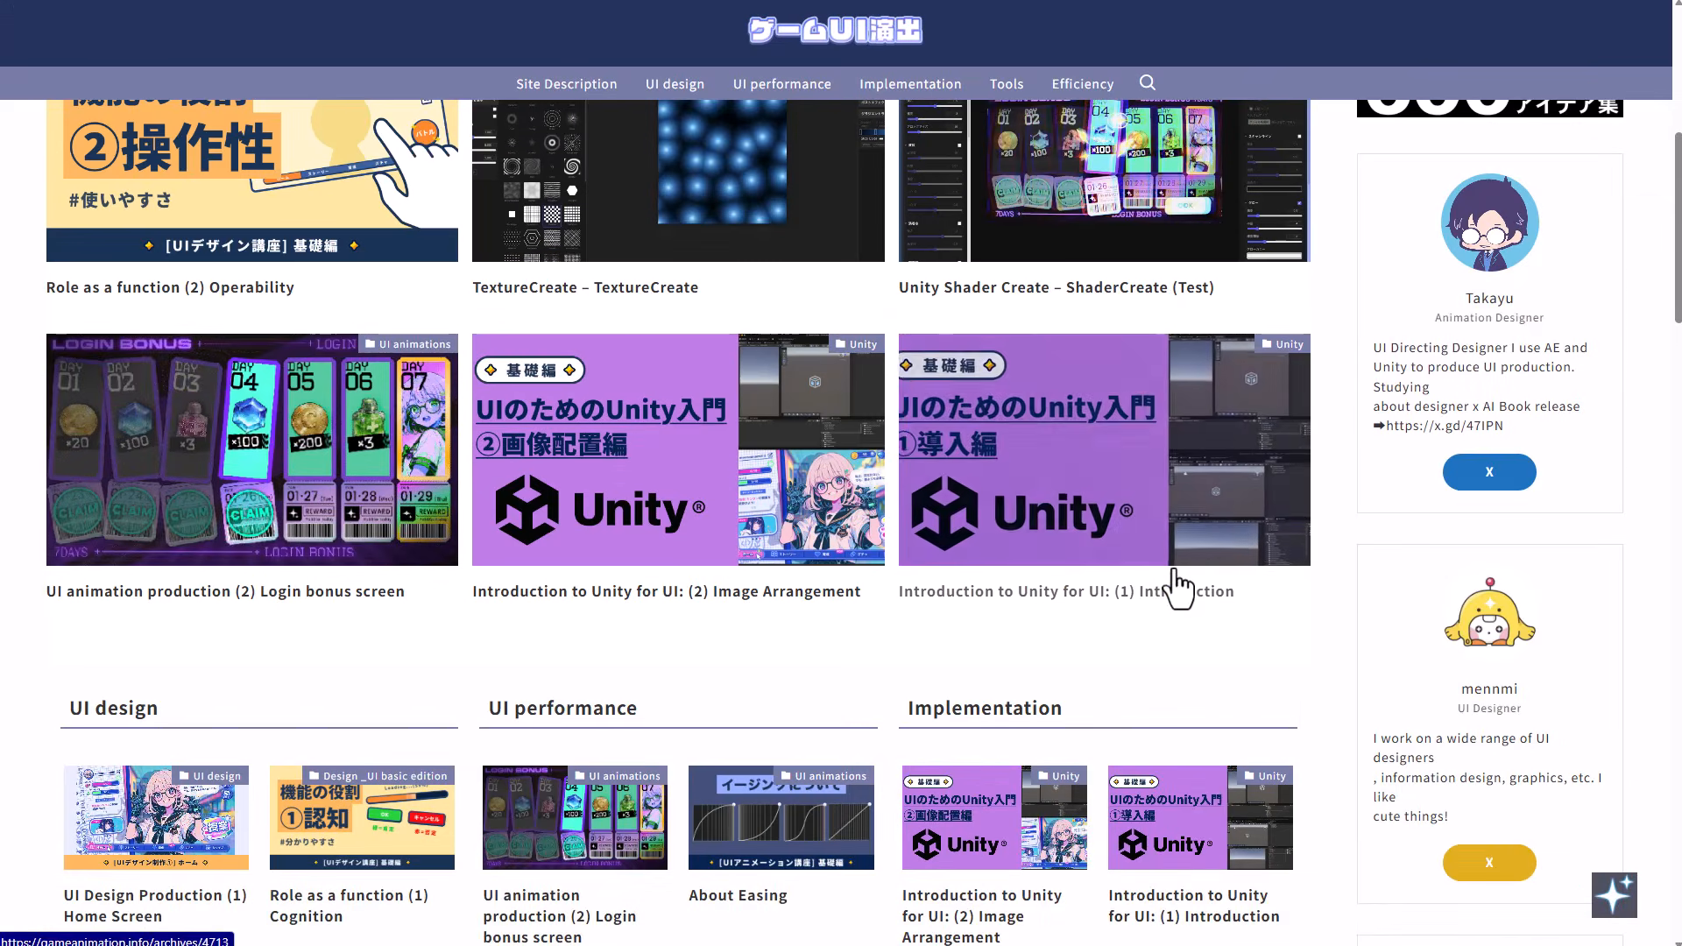
{"action": "scroll", "coordinate": [1170, 578], "scroll_direction": "down", "scroll_amount": 10}
{"action": "scroll", "coordinate": [1165, 585], "scroll_direction": "down", "scroll_amount": 7}
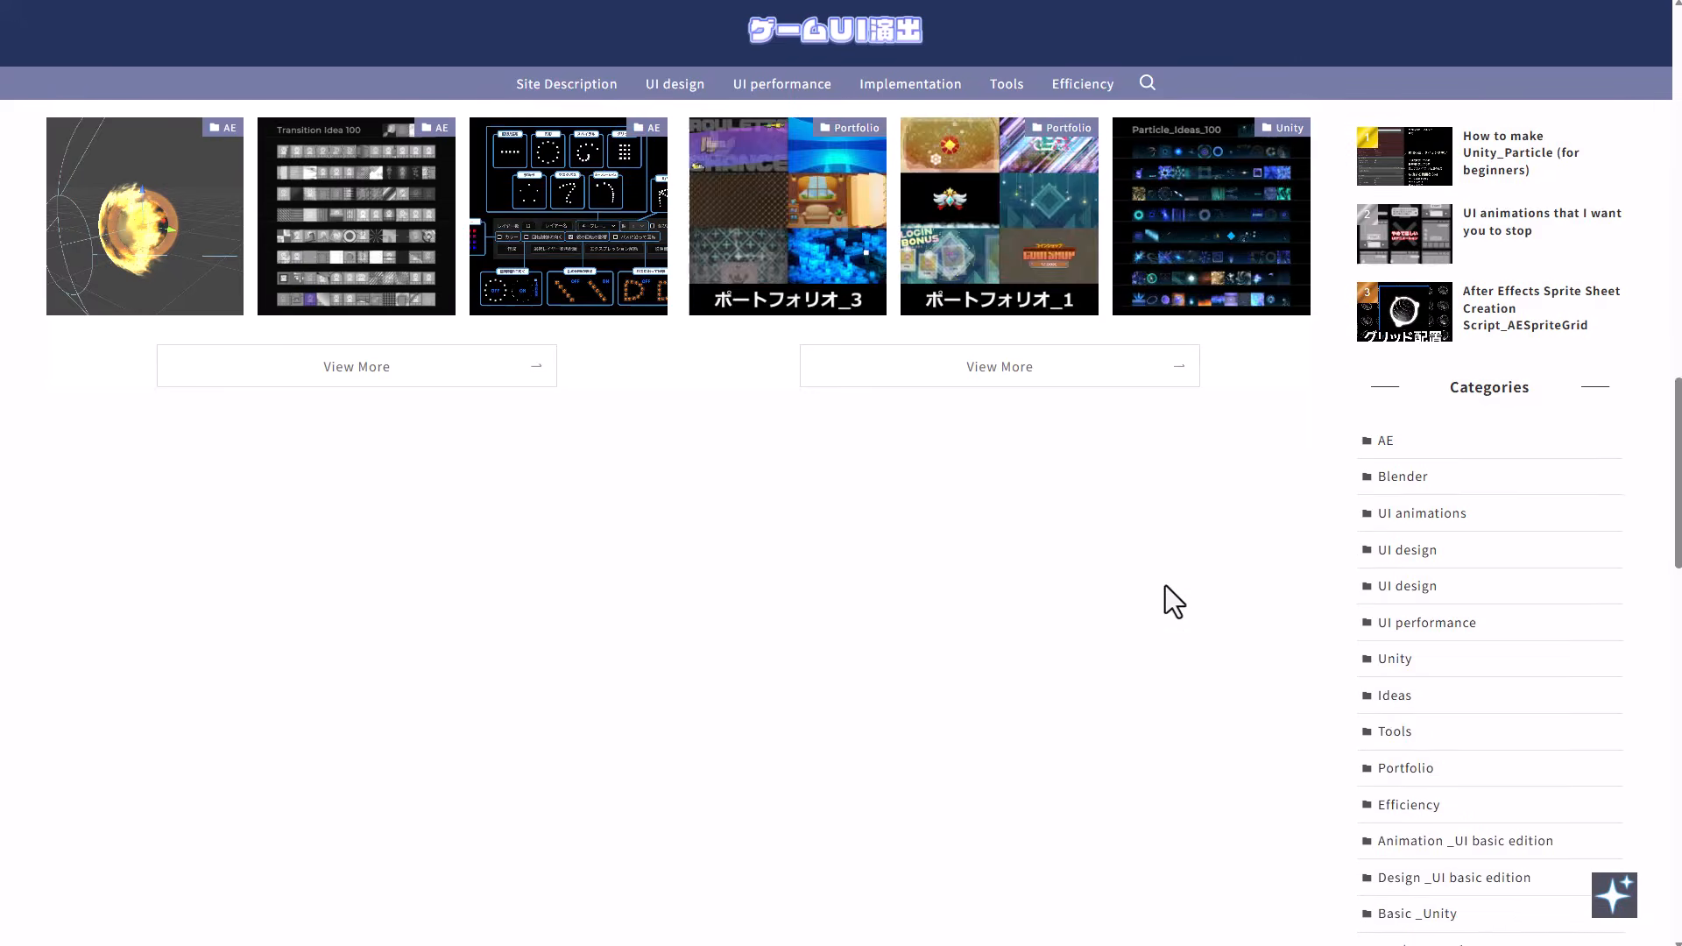
{"action": "scroll", "coordinate": [1374, 715], "scroll_direction": "up", "scroll_amount": 15}
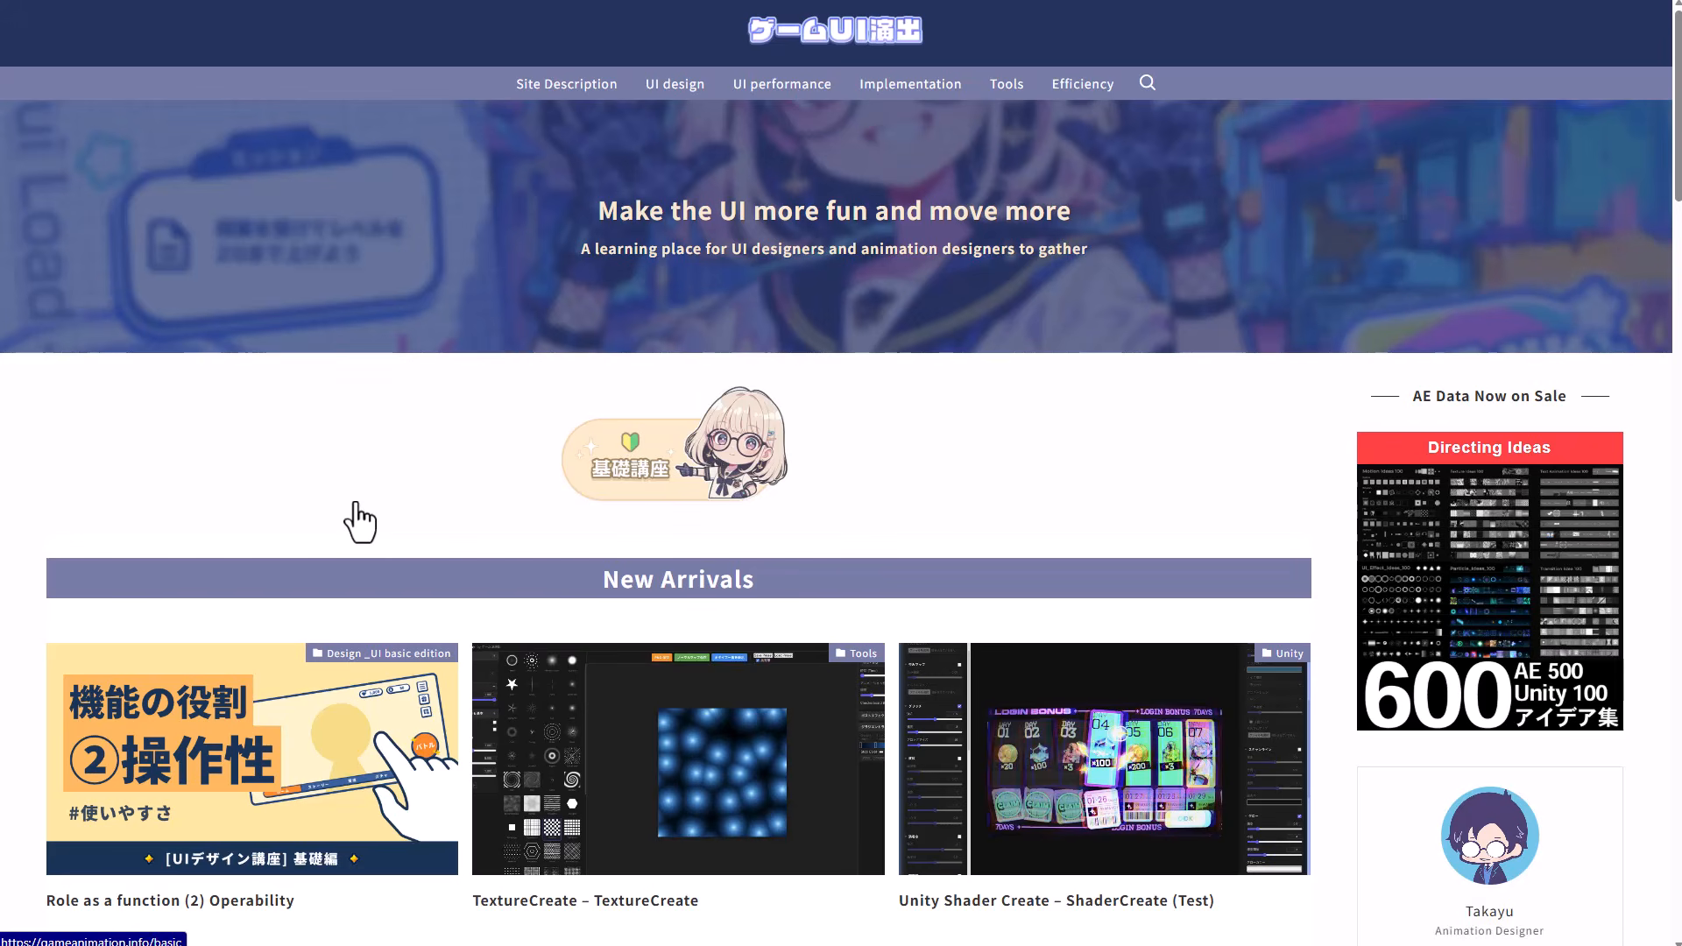
{"action": "left_click", "coordinate": [678, 761]}
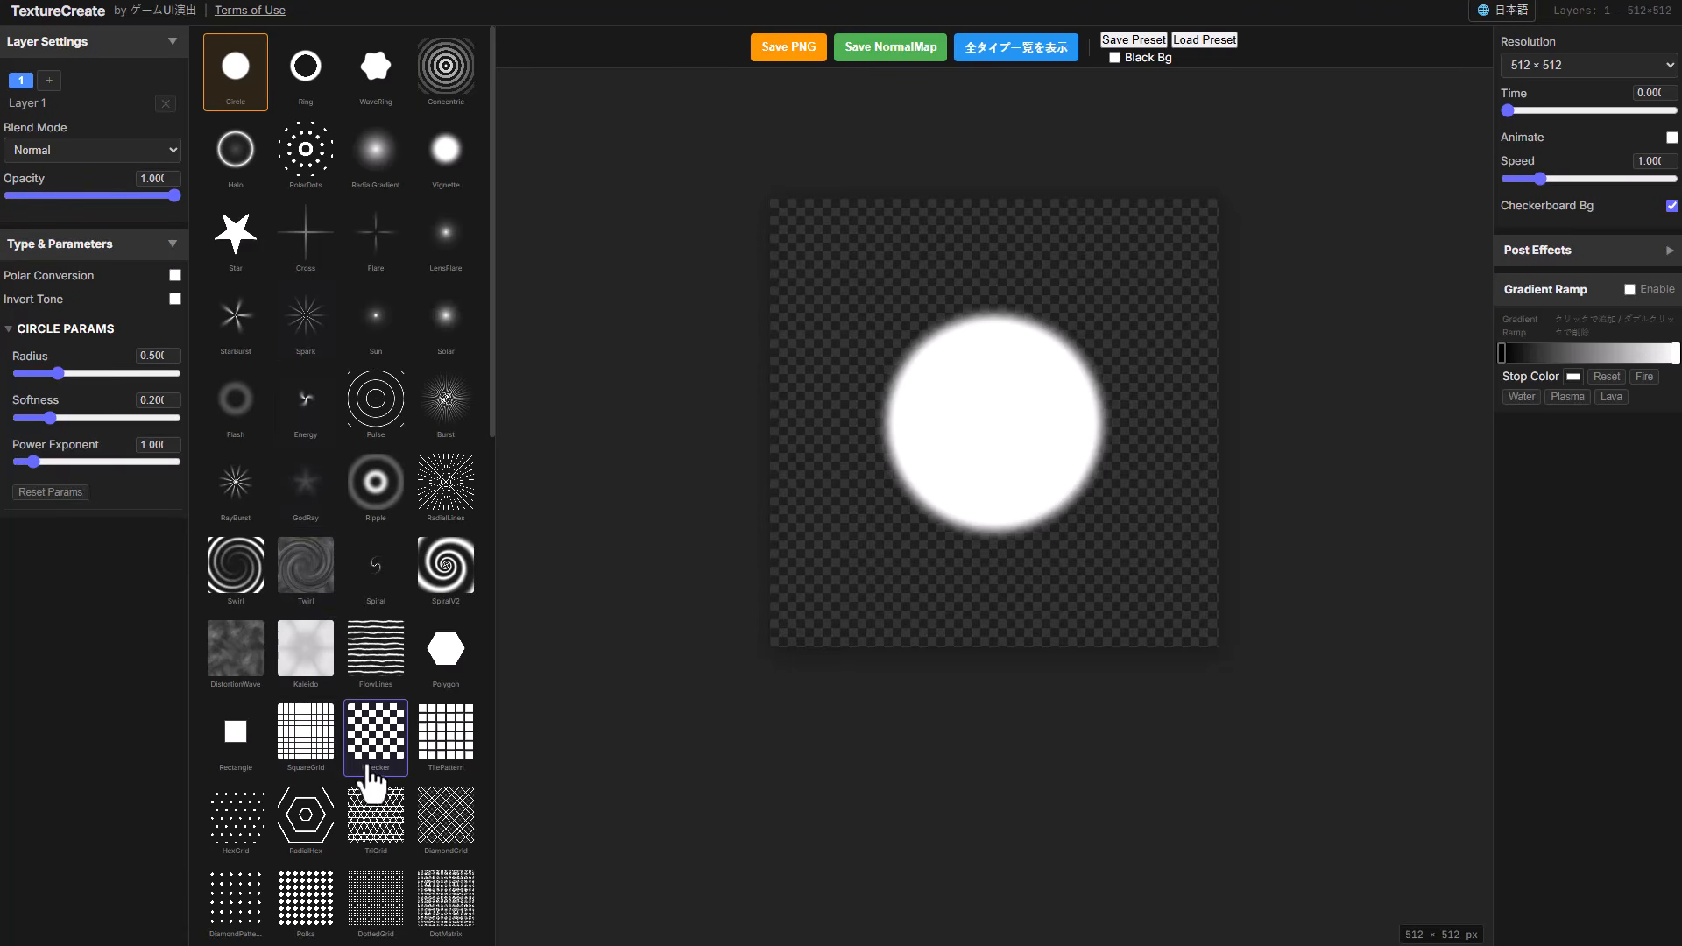
Browse the available texture types and set the canvas resolution to 1024 × 1024
{"action": "scroll", "coordinate": [375, 762], "scroll_direction": "down", "scroll_amount": 10}
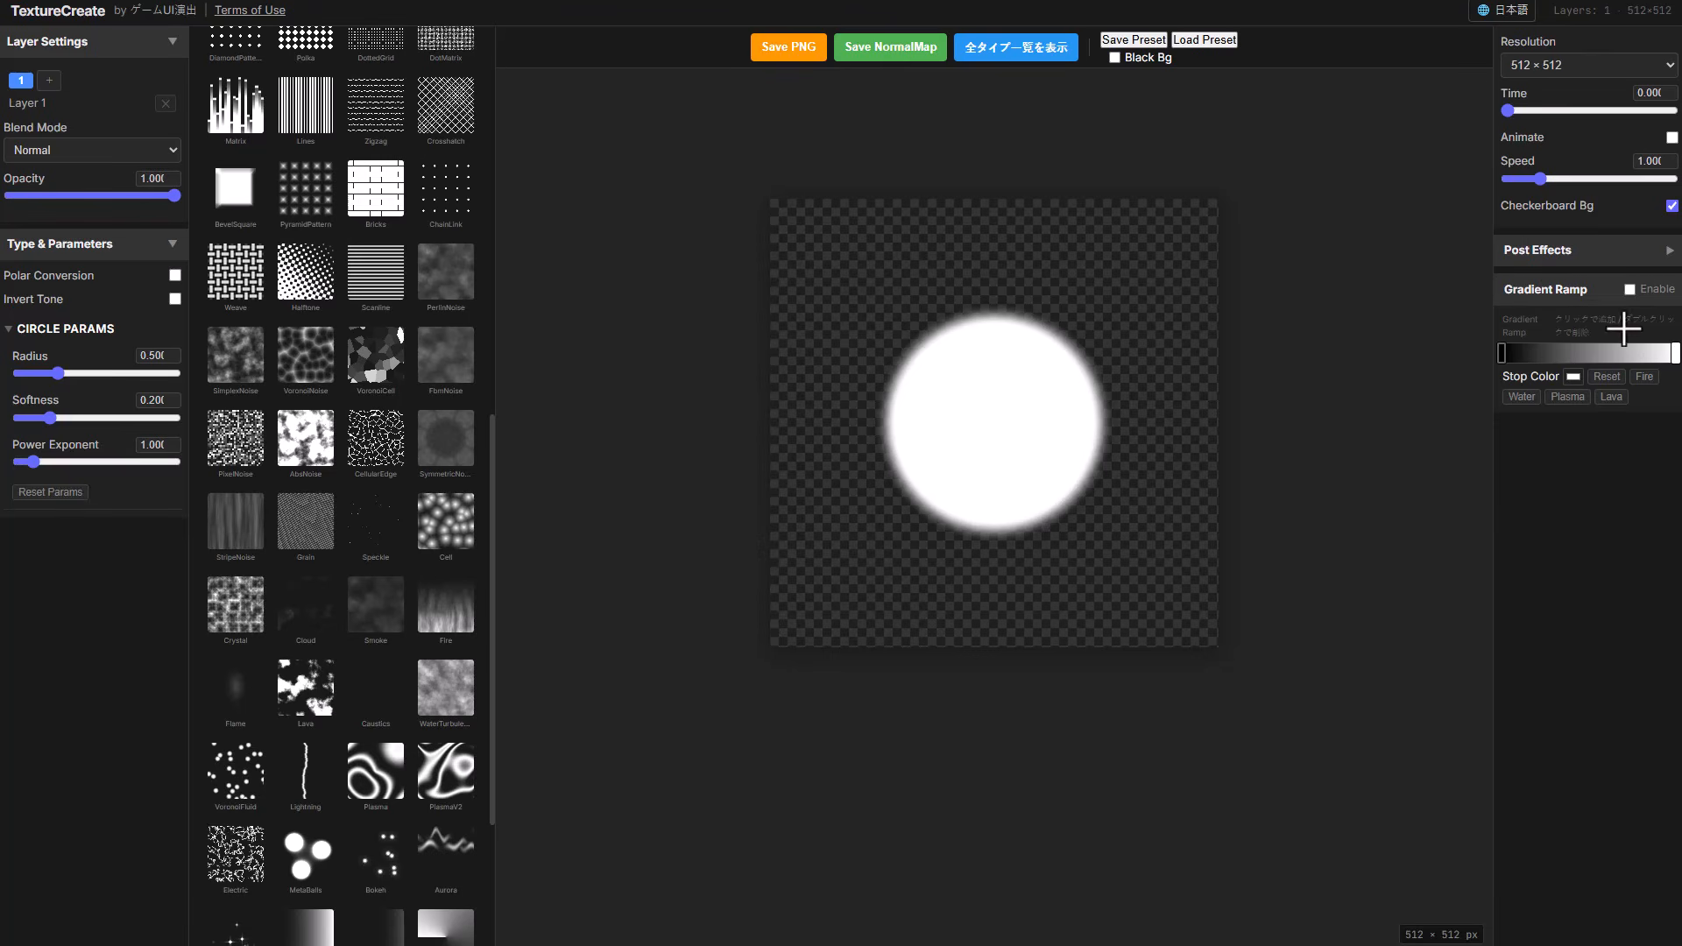
{"action": "left_click", "coordinate": [1614, 66]}
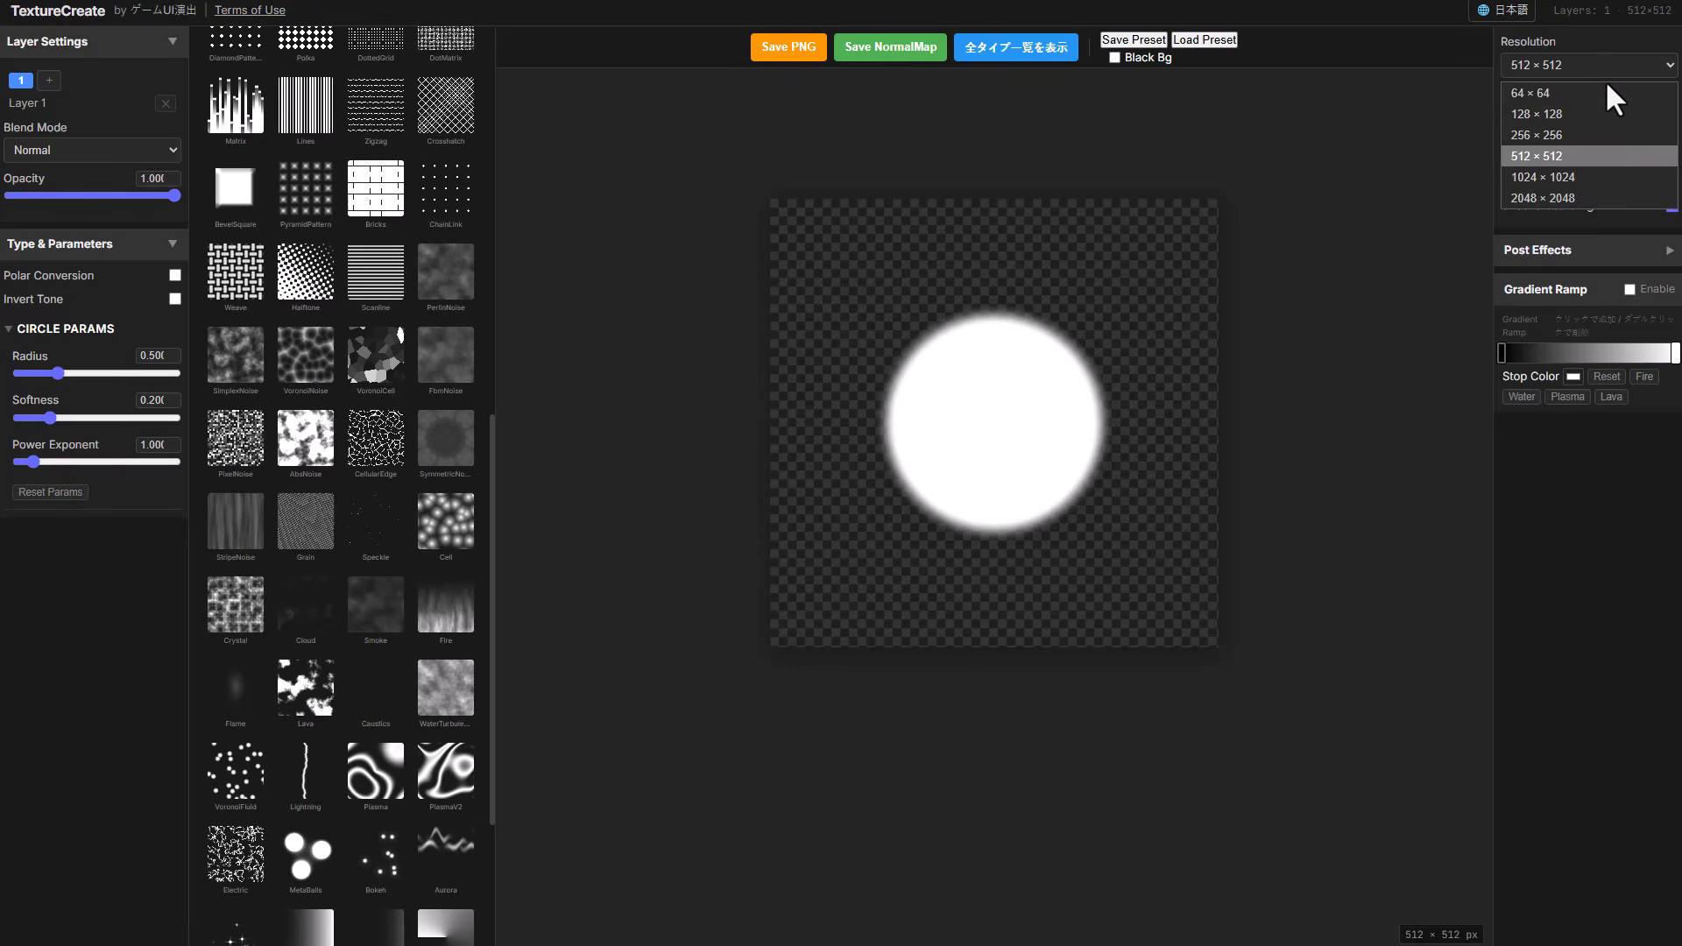
{"action": "left_click", "coordinate": [1578, 175]}
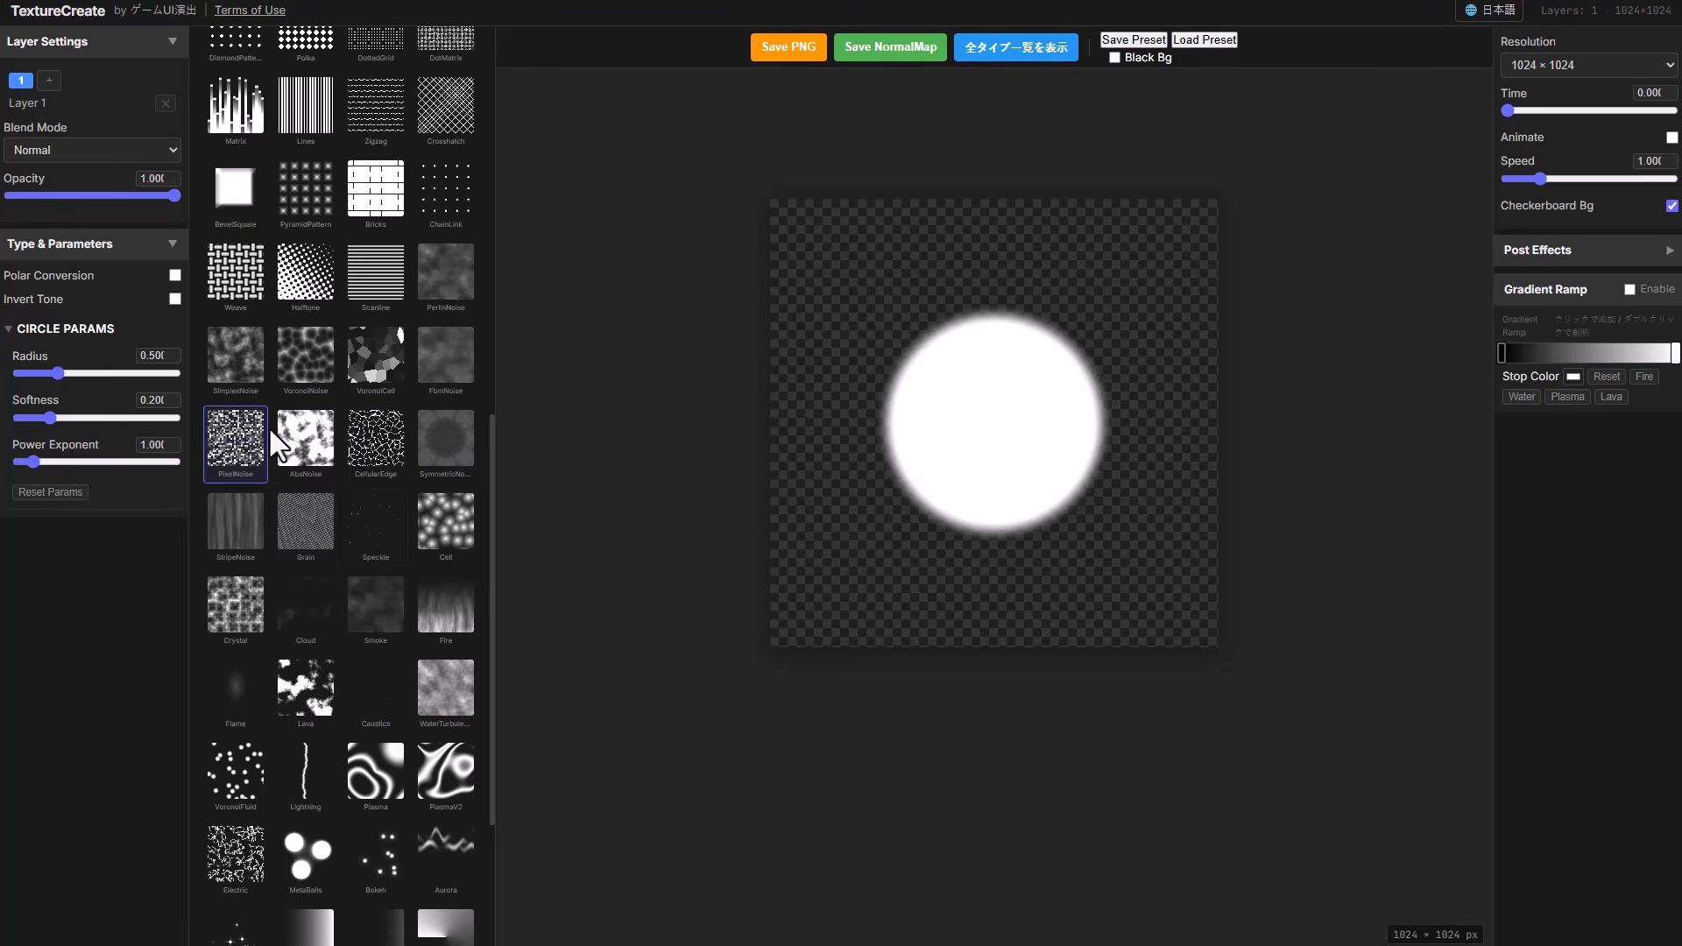
Try a Star texture with 8 points, inner radius 0.52, outer radius 0.83, inner roundness 0.26, outer roundness 0.01 and angle 18
{"action": "scroll", "coordinate": [357, 536], "scroll_direction": "up", "scroll_amount": 10}
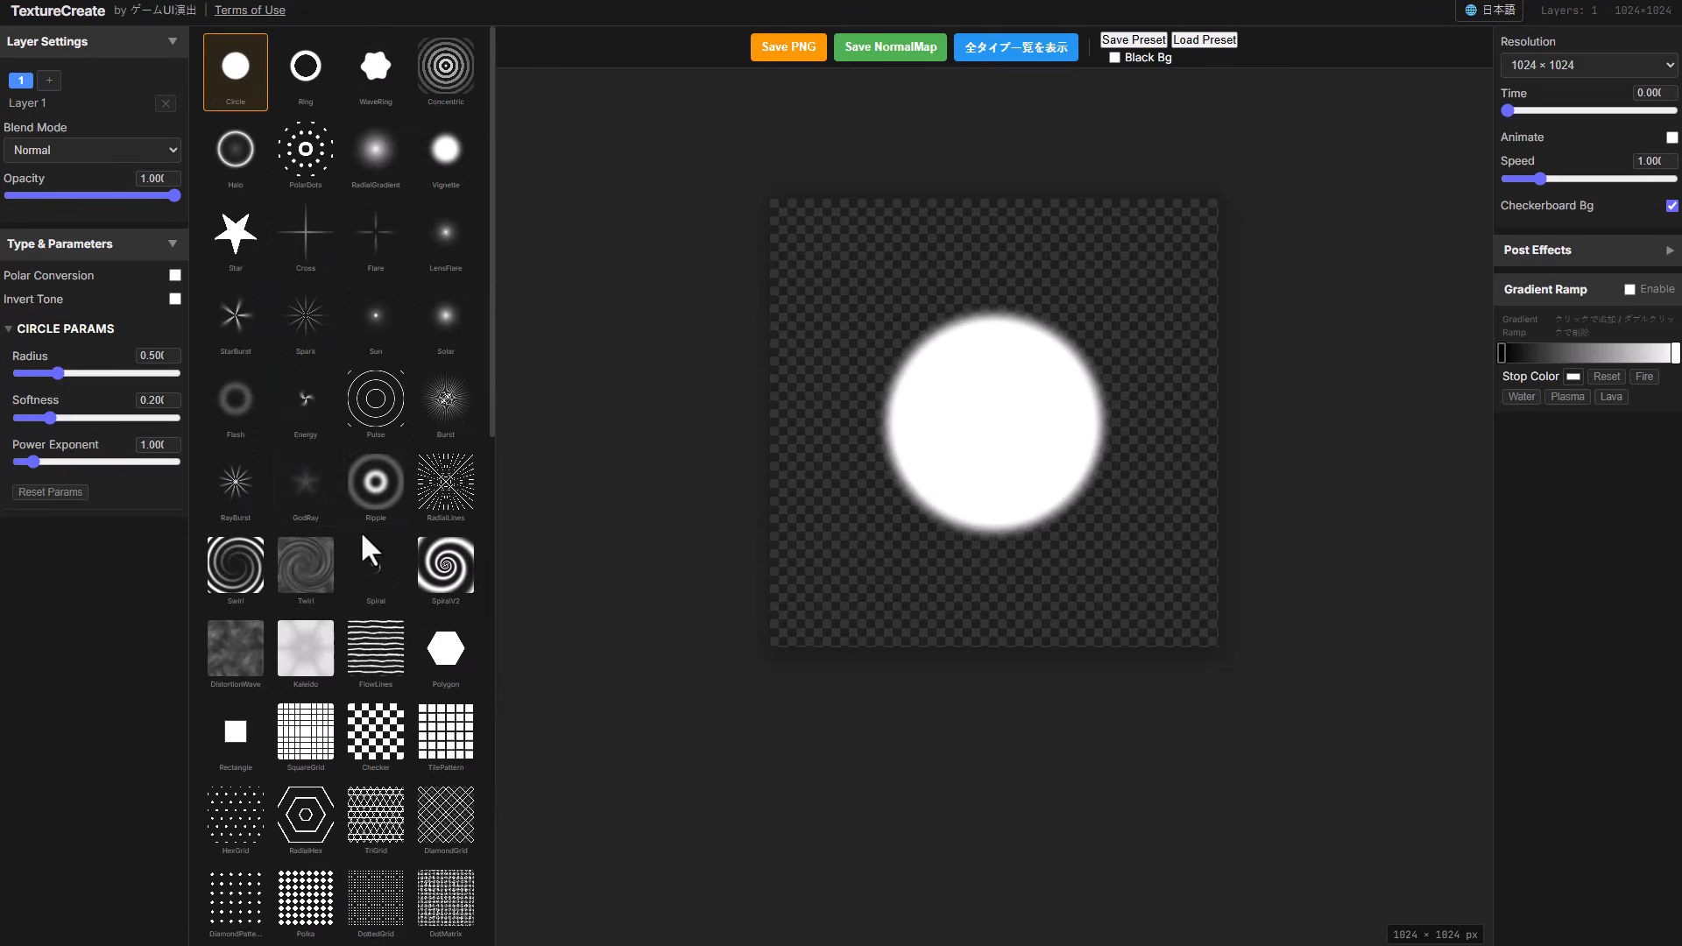
{"action": "left_click", "coordinate": [248, 254]}
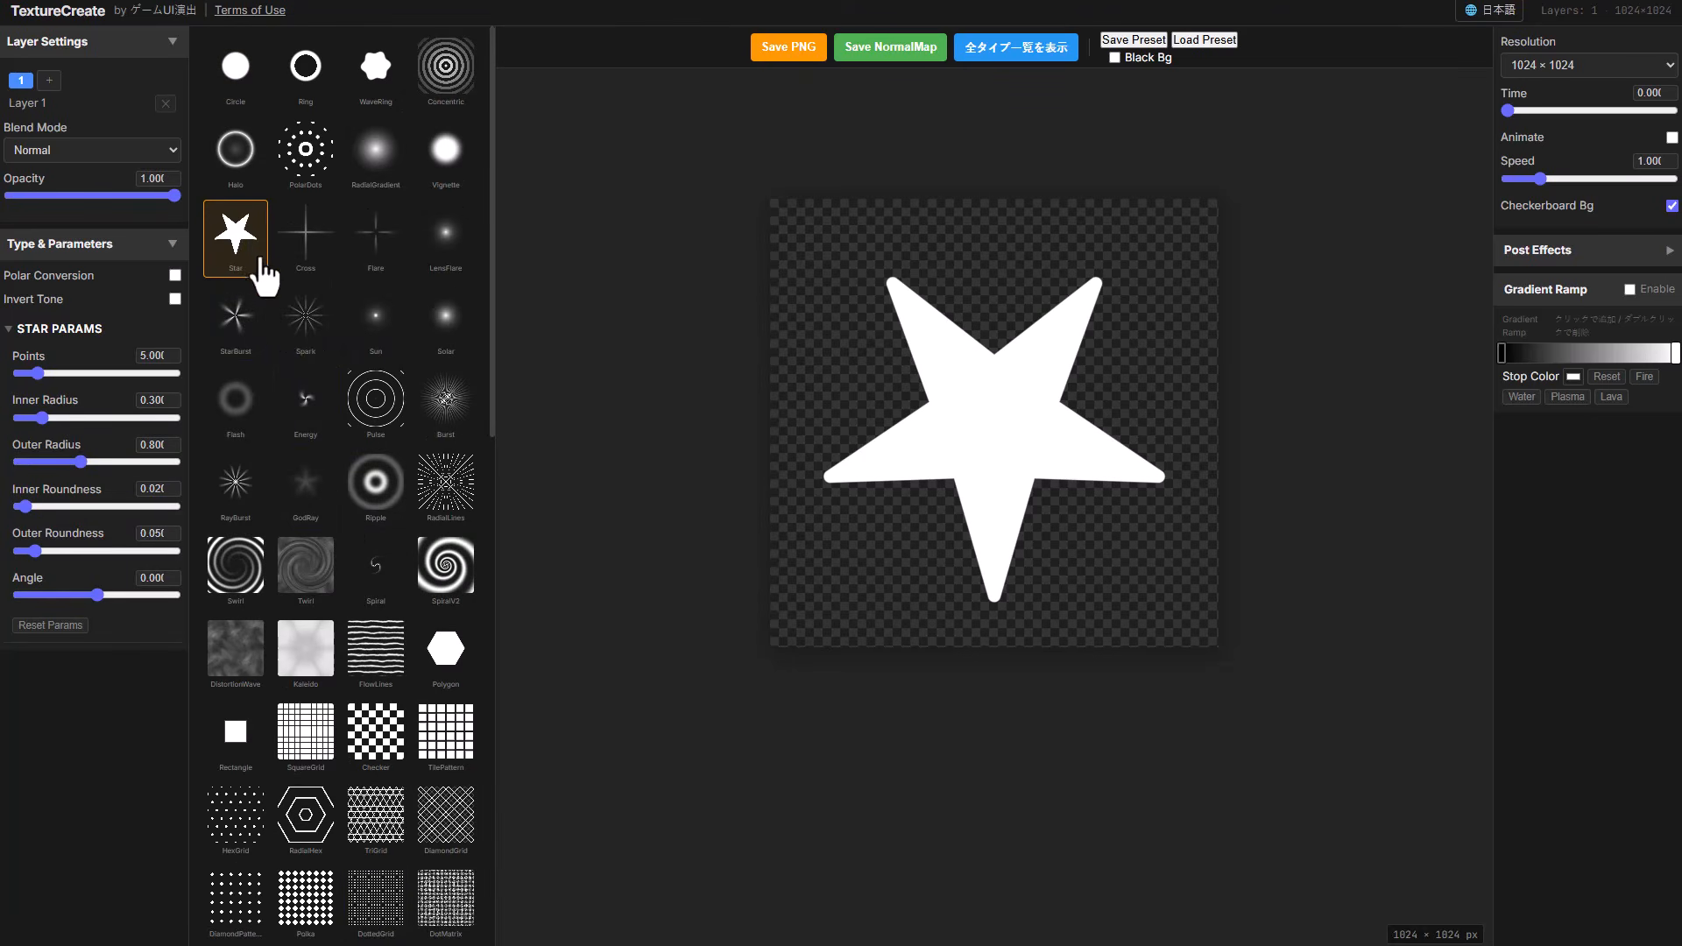
{"action": "left_click_drag", "start_coordinate": [38, 365], "coordinate": [19, 552]}
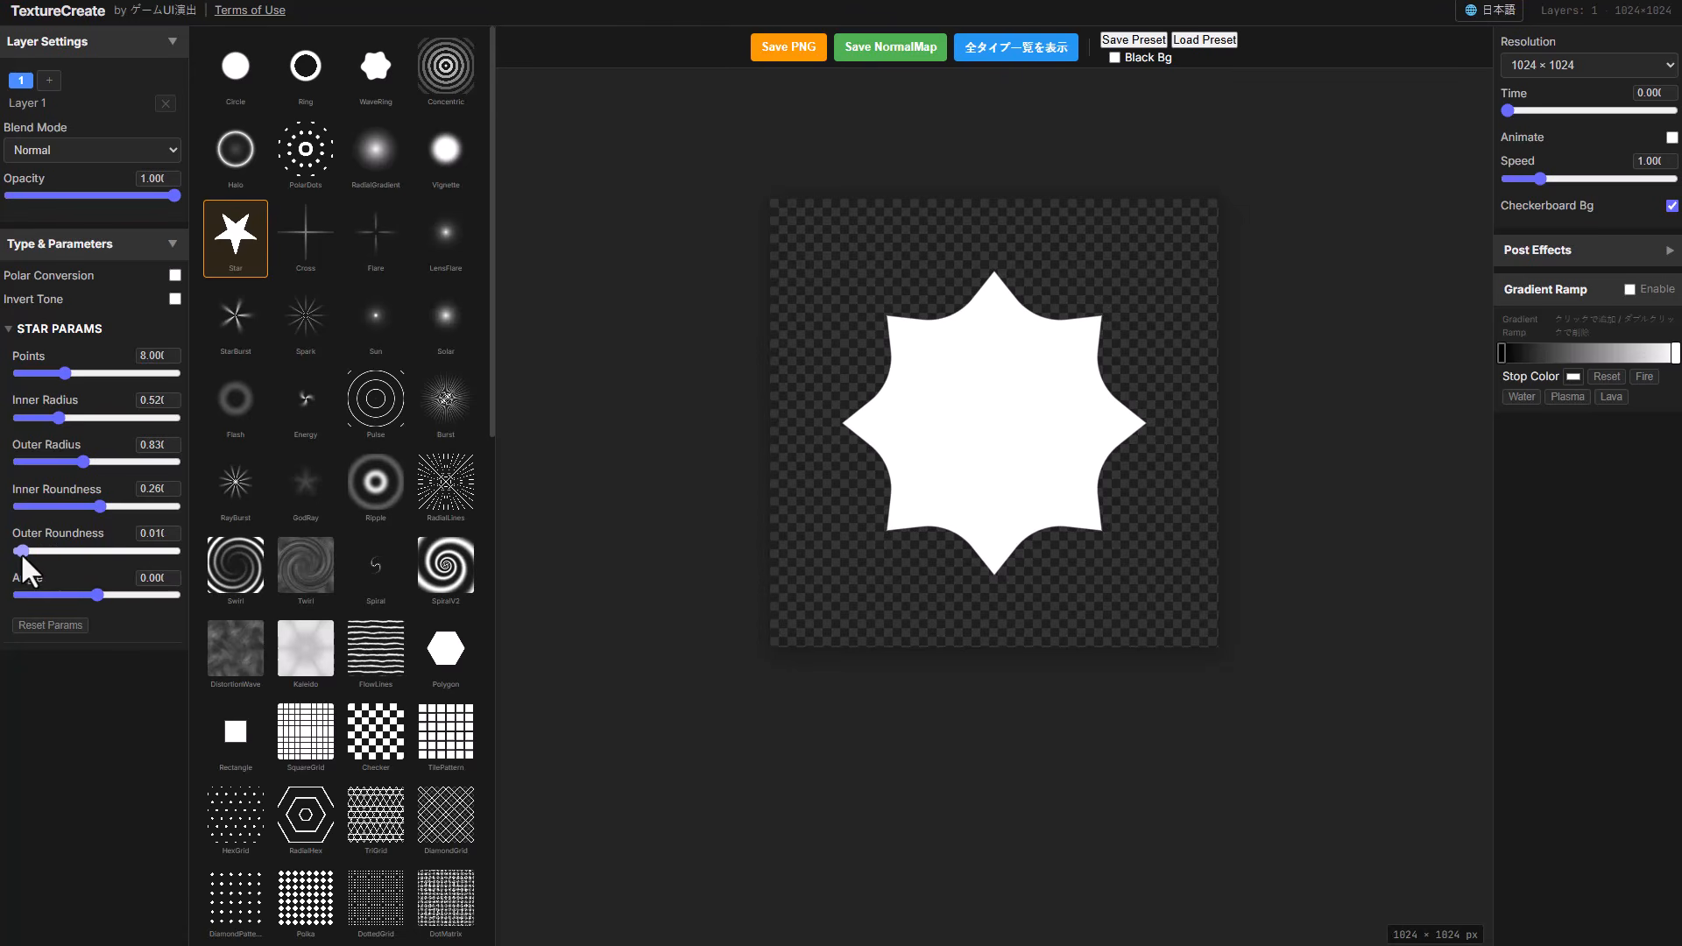
{"action": "mouse_move", "coordinate": [101, 598]}
{"action": "left_mouse_down"}
{"action": "mouse_move", "coordinate": [161, 600]}
{"action": "mouse_move", "coordinate": [98, 592]}
{"action": "left_mouse_up"}
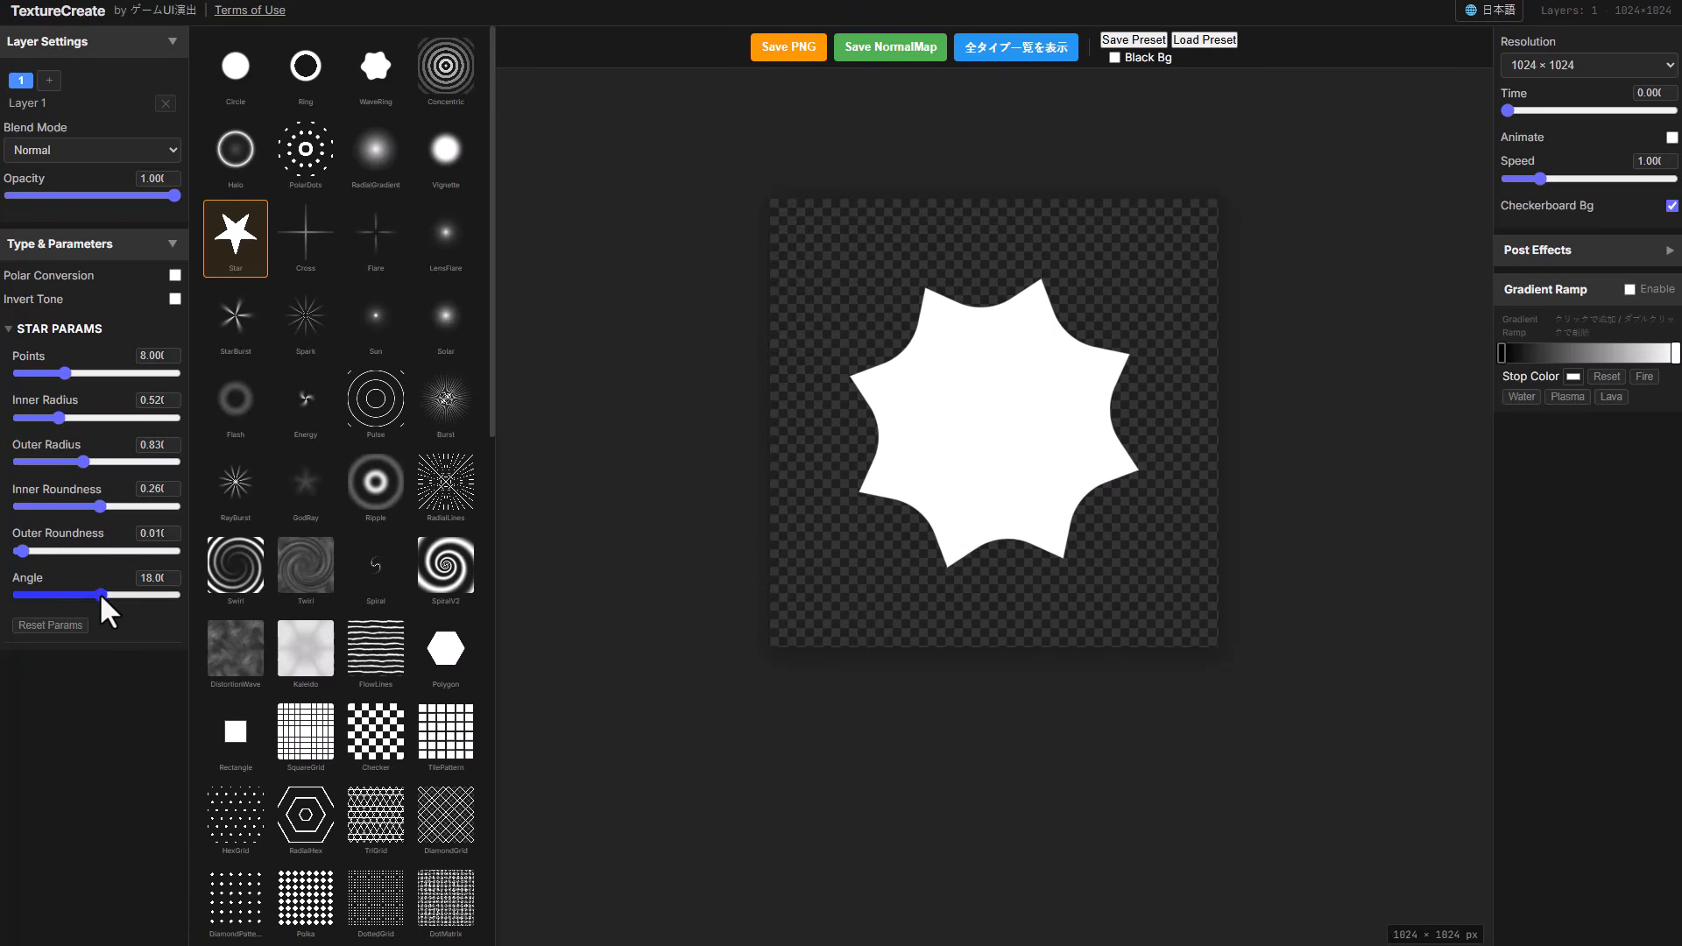
Try Polar Conversion and Invert Tone on the star, switching each off again, and check the available blend modes
{"action": "left_click", "coordinate": [175, 277]}
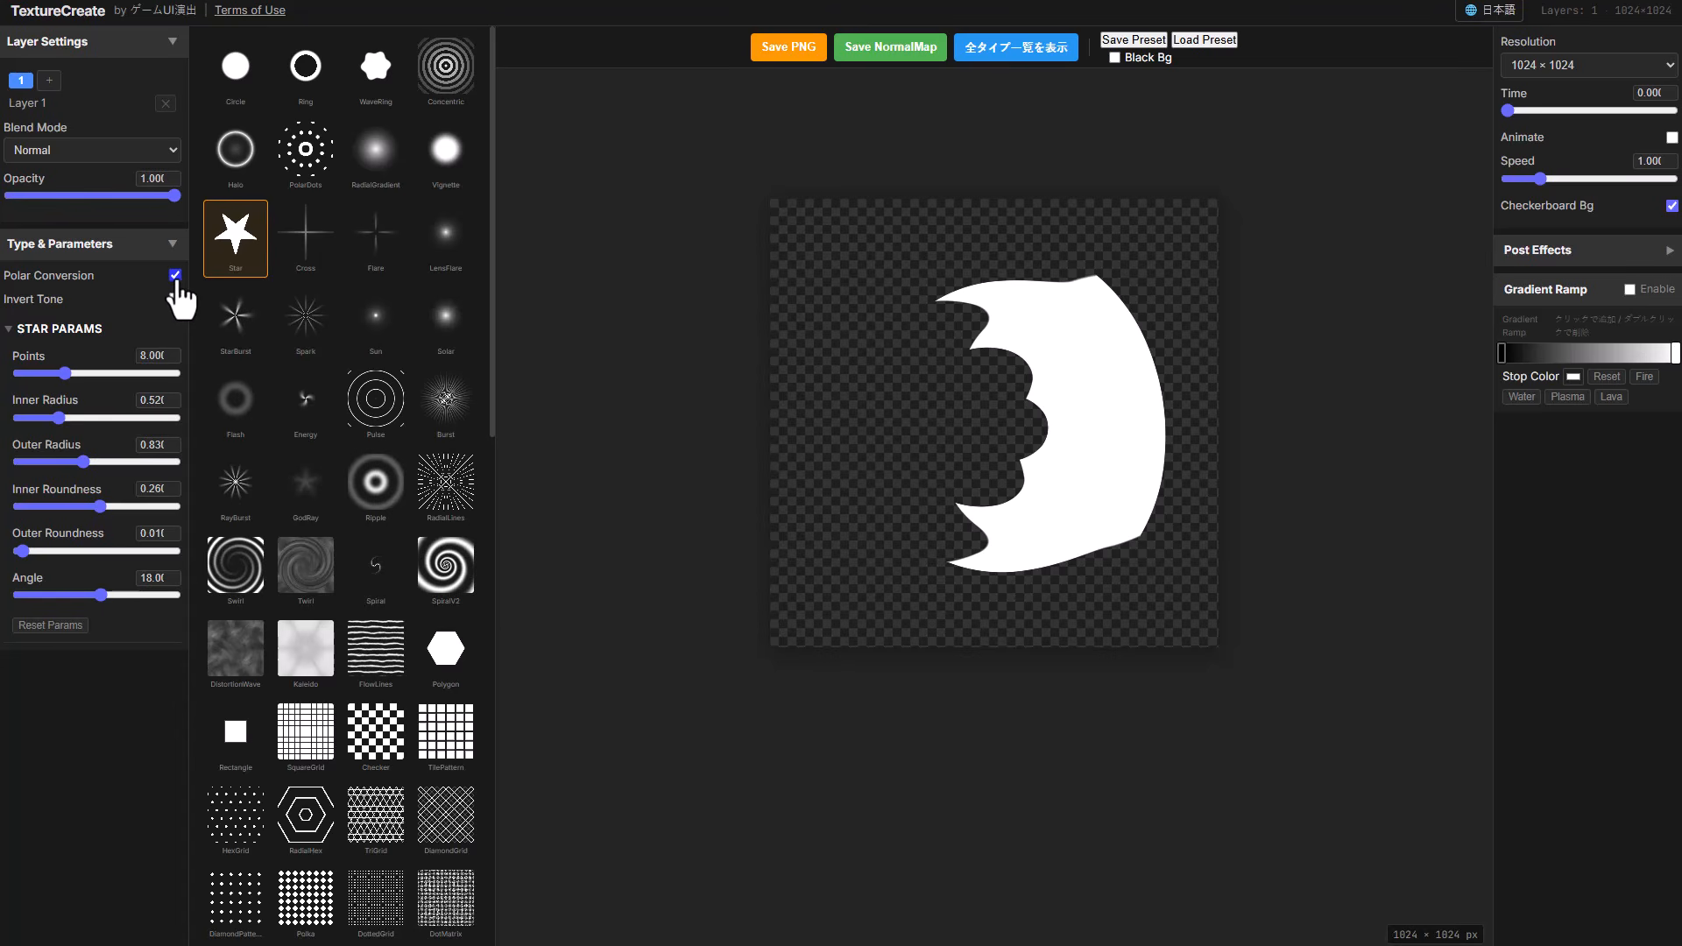
{"action": "left_click", "coordinate": [175, 276]}
{"action": "left_click", "coordinate": [175, 301]}
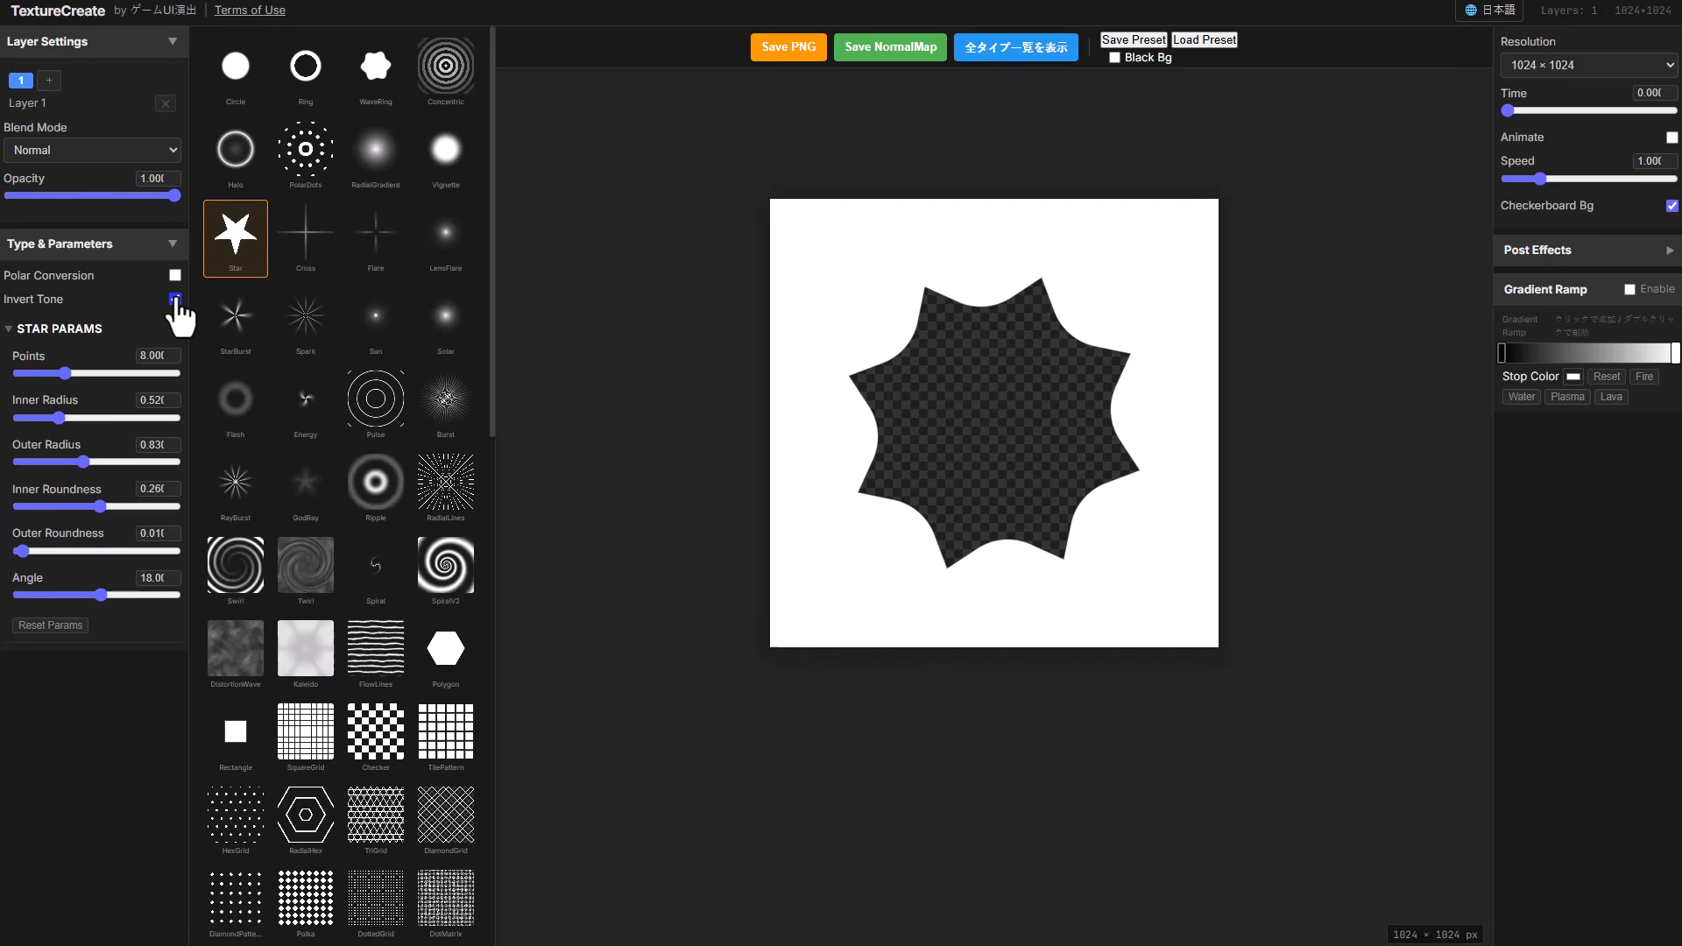
{"action": "left_click", "coordinate": [175, 300]}
{"action": "left_click", "coordinate": [90, 162]}
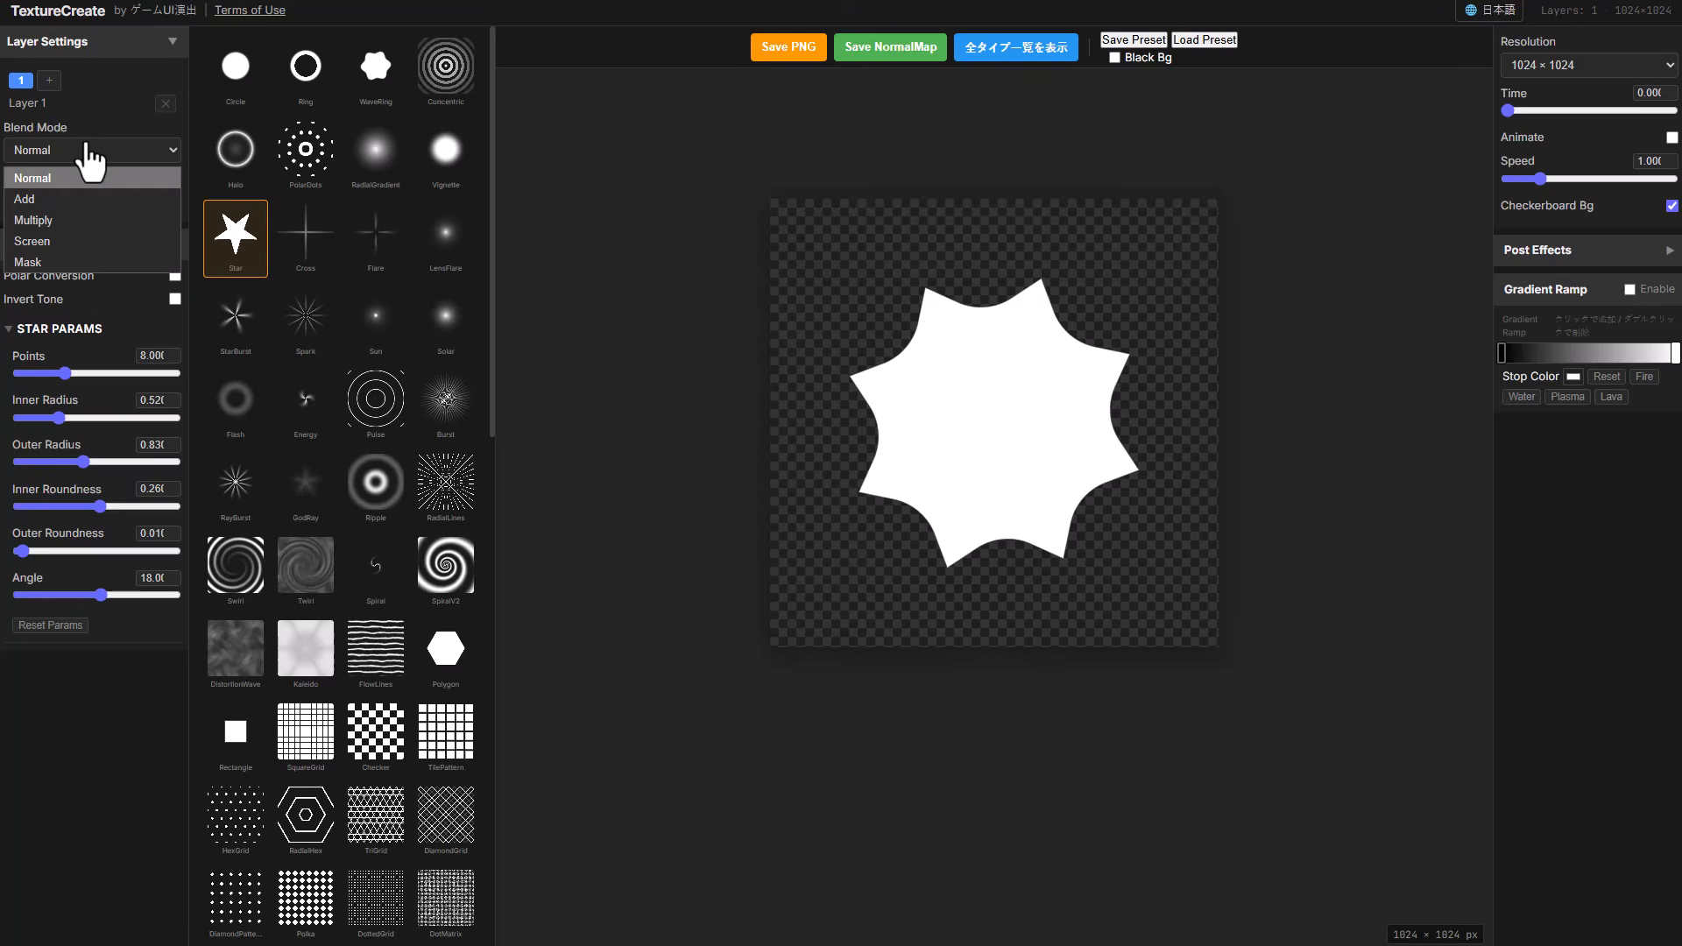
{"action": "left_click", "coordinate": [91, 156]}
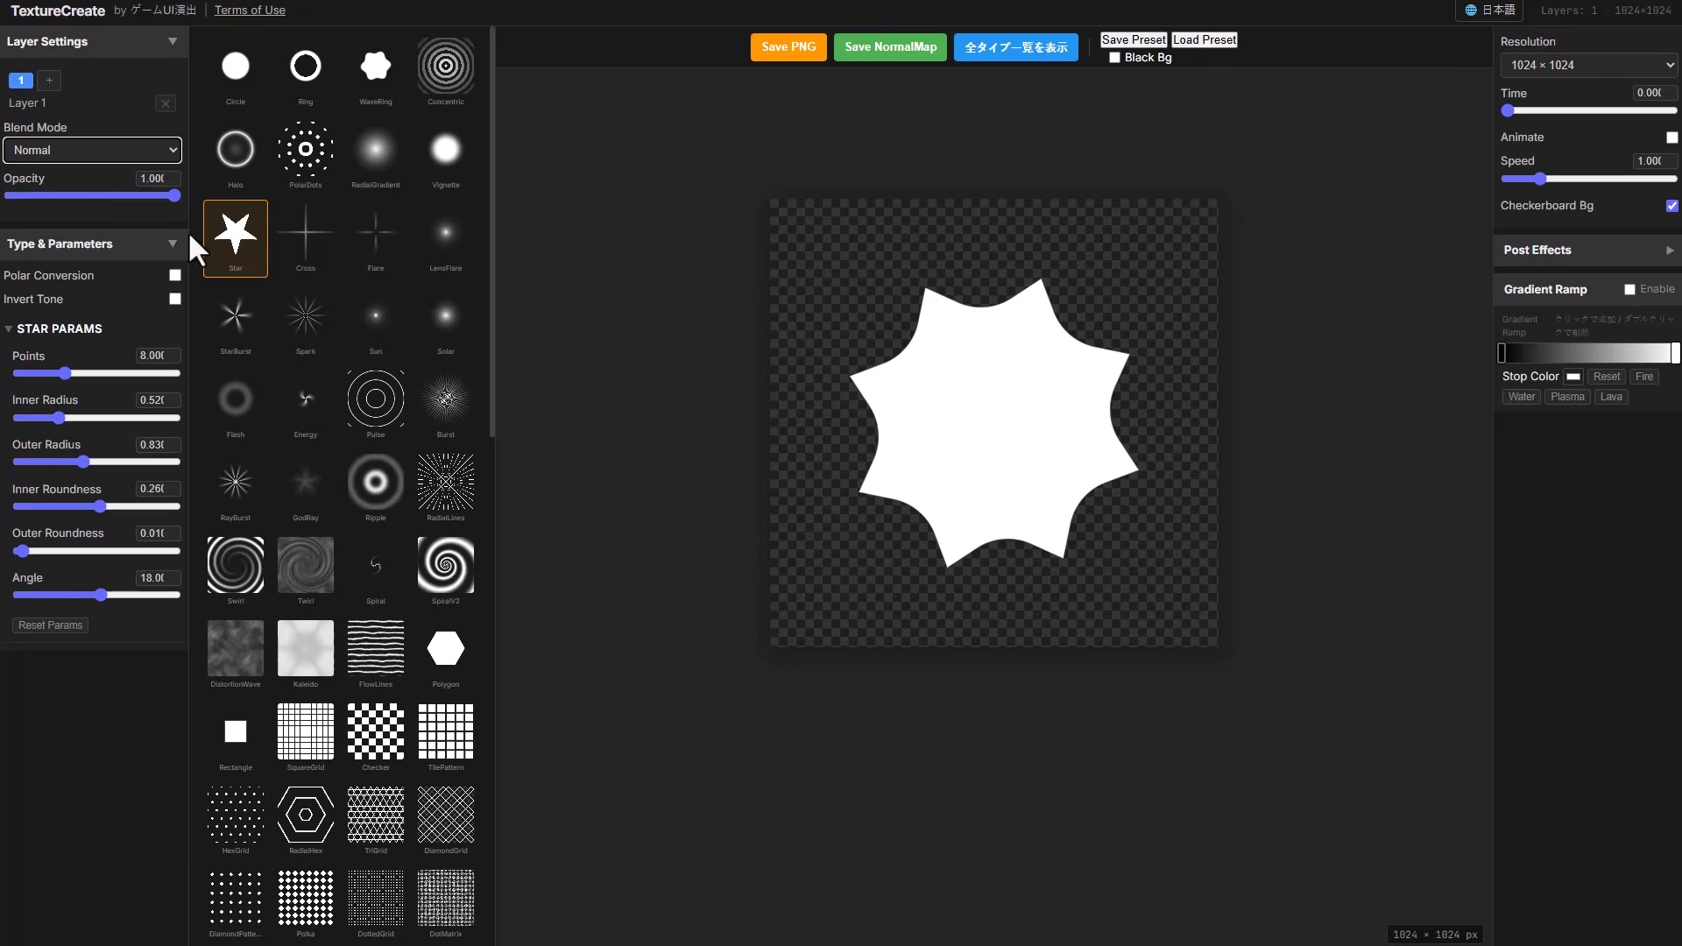
Try the RadialHex type with 14 rings and width 0.16, and the Spiral type with 6 arms, tightness 8.3 and radius 1.35
{"action": "left_click", "coordinate": [332, 842]}
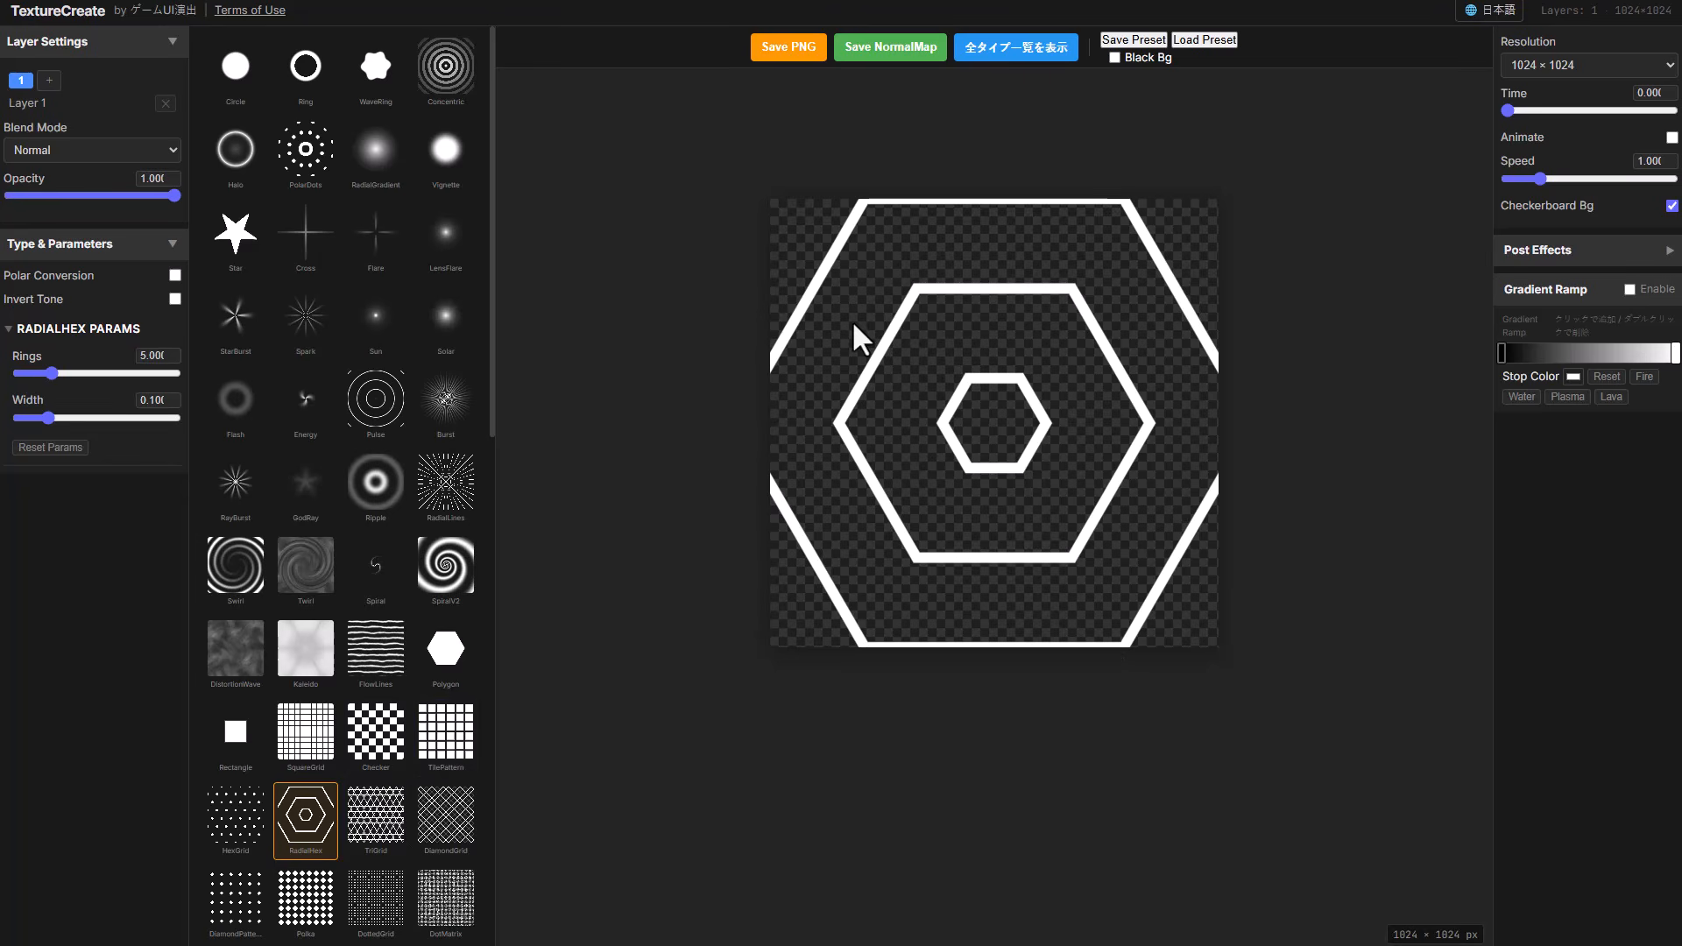
{"action": "left_click_drag", "start_coordinate": [47, 372], "coordinate": [65, 419]}
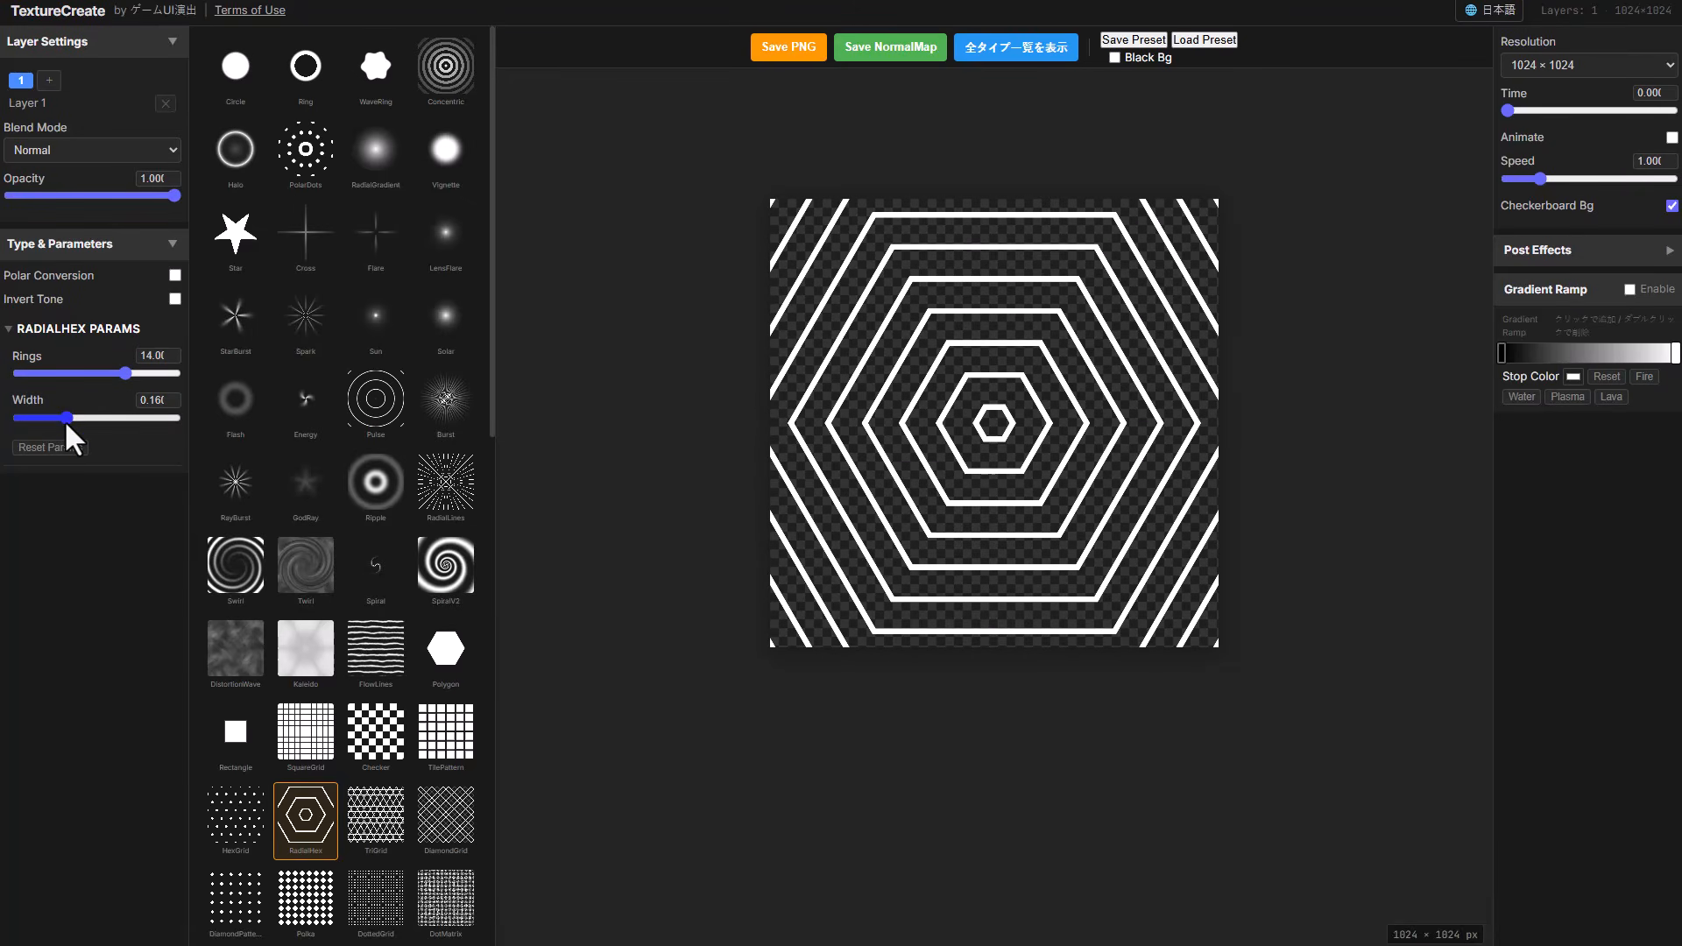
{"action": "left_click", "coordinate": [386, 578]}
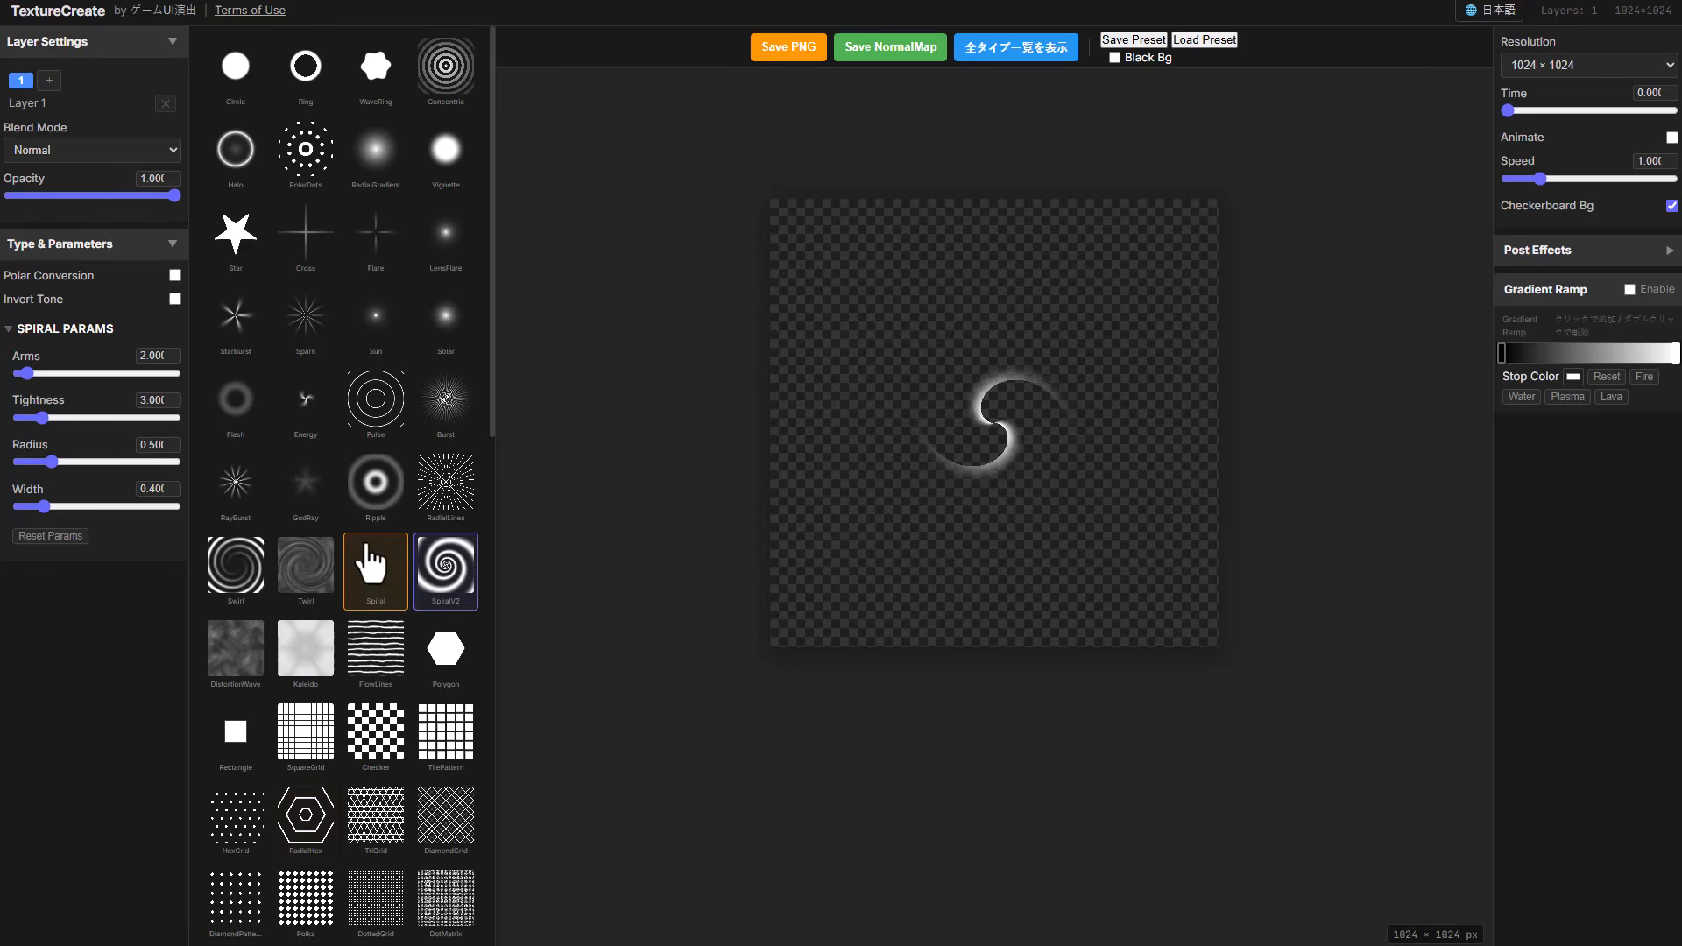
{"action": "mouse_move", "coordinate": [27, 371]}
{"action": "left_mouse_down"}
{"action": "mouse_move", "coordinate": [133, 374]}
{"action": "mouse_move", "coordinate": [59, 385]}
{"action": "mouse_move", "coordinate": [133, 417]}
{"action": "mouse_move", "coordinate": [50, 420]}
{"action": "mouse_move", "coordinate": [83, 418]}
{"action": "mouse_move", "coordinate": [81, 462]}
{"action": "mouse_move", "coordinate": [135, 459]}
{"action": "mouse_move", "coordinate": [61, 458]}
{"action": "mouse_move", "coordinate": [127, 456]}
{"action": "left_mouse_up"}
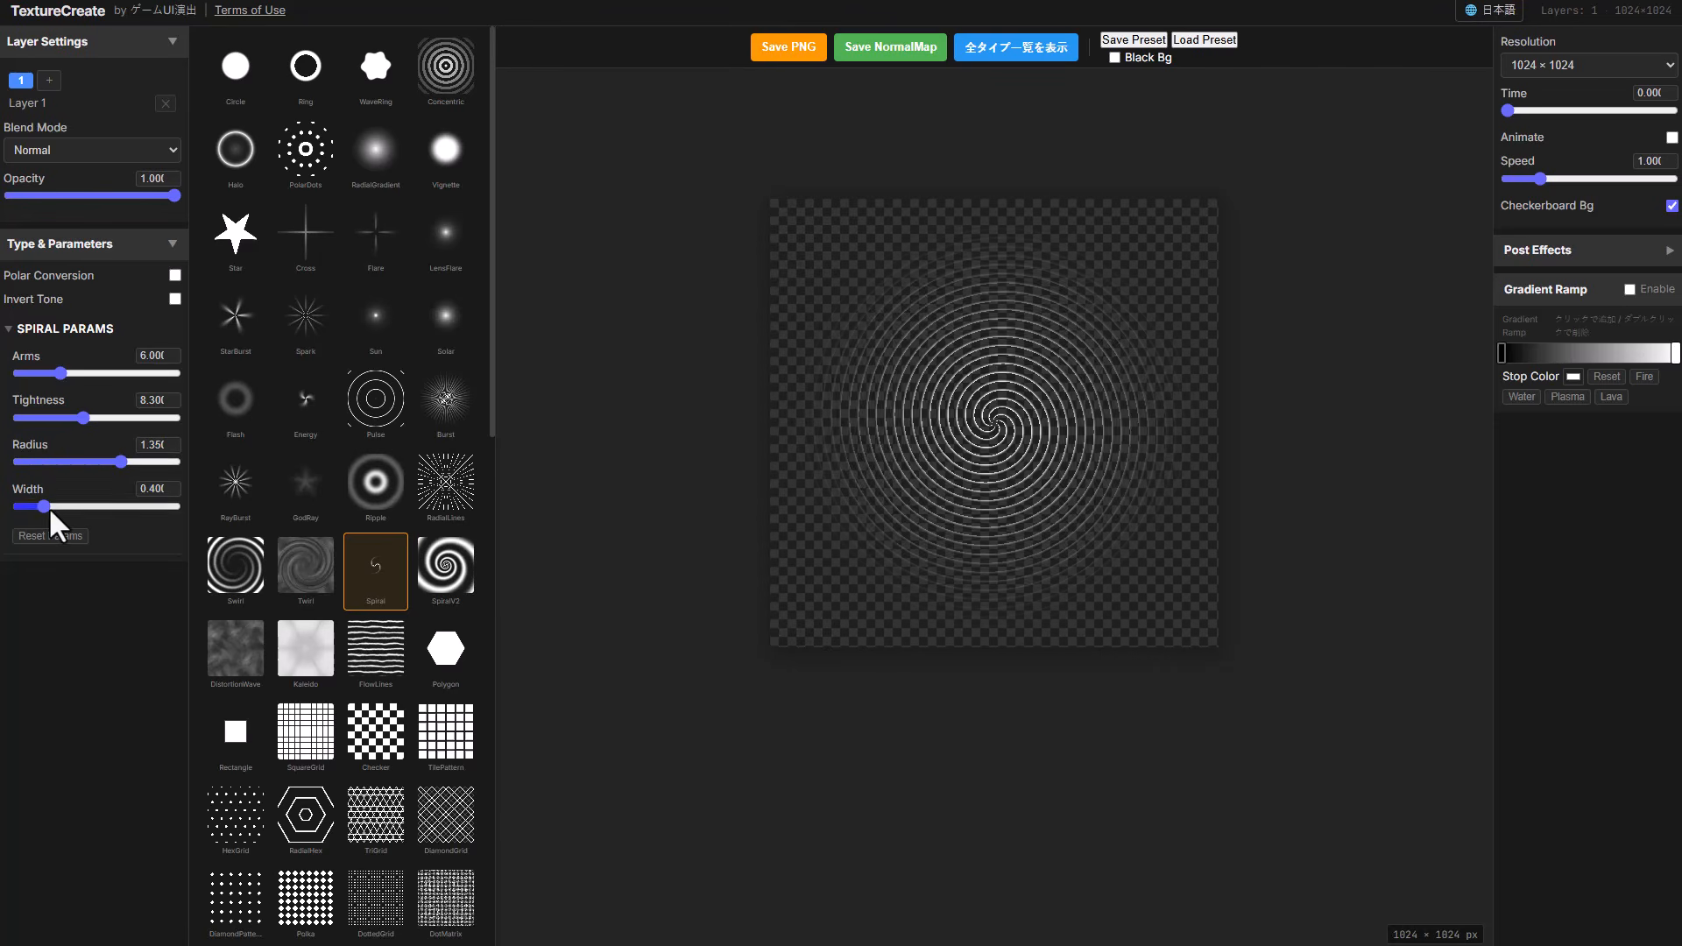
{"action": "left_click_drag", "start_coordinate": [45, 507], "coordinate": [240, 301]}
Switch layer 1 to the WaveRing type with a slightly larger radius and add a second layer
{"action": "left_click", "coordinate": [376, 66]}
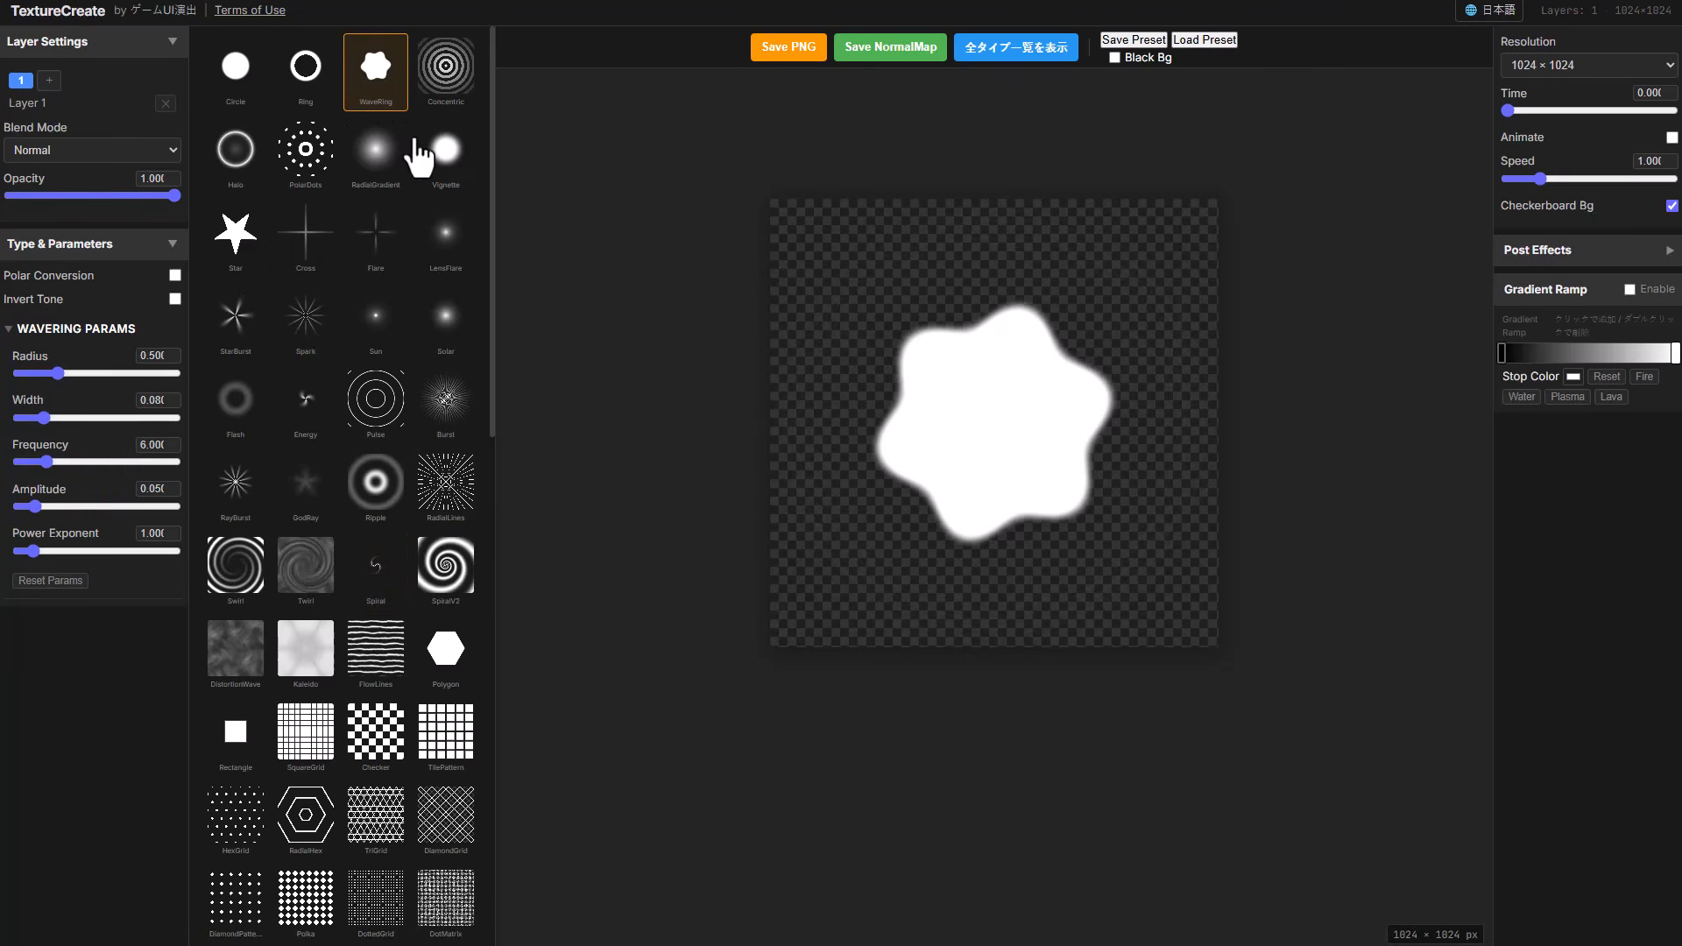
{"action": "mouse_move", "coordinate": [59, 374]}
{"action": "left_mouse_down"}
{"action": "mouse_move", "coordinate": [85, 375]}
{"action": "mouse_move", "coordinate": [65, 374]}
{"action": "left_mouse_up"}
{"action": "left_click", "coordinate": [49, 79]}
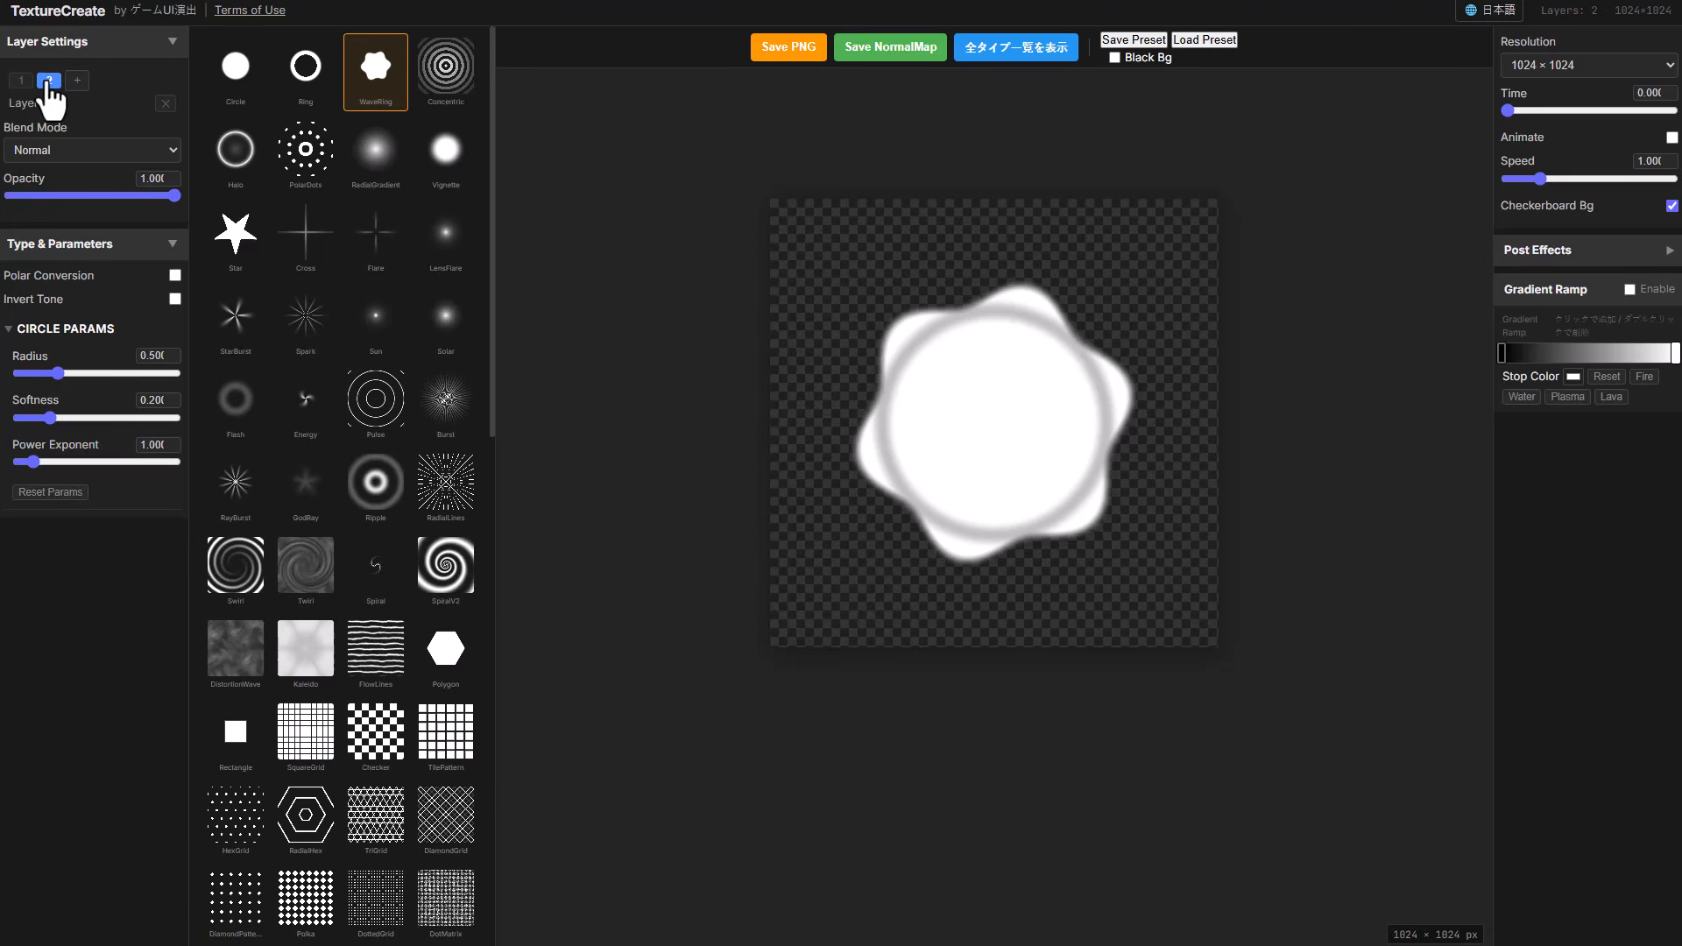
Try the Ring, Ripple, Checker, RadialHex, Plasma, Gradation and FractalCamo types on layer 2
{"action": "left_click", "coordinate": [290, 82]}
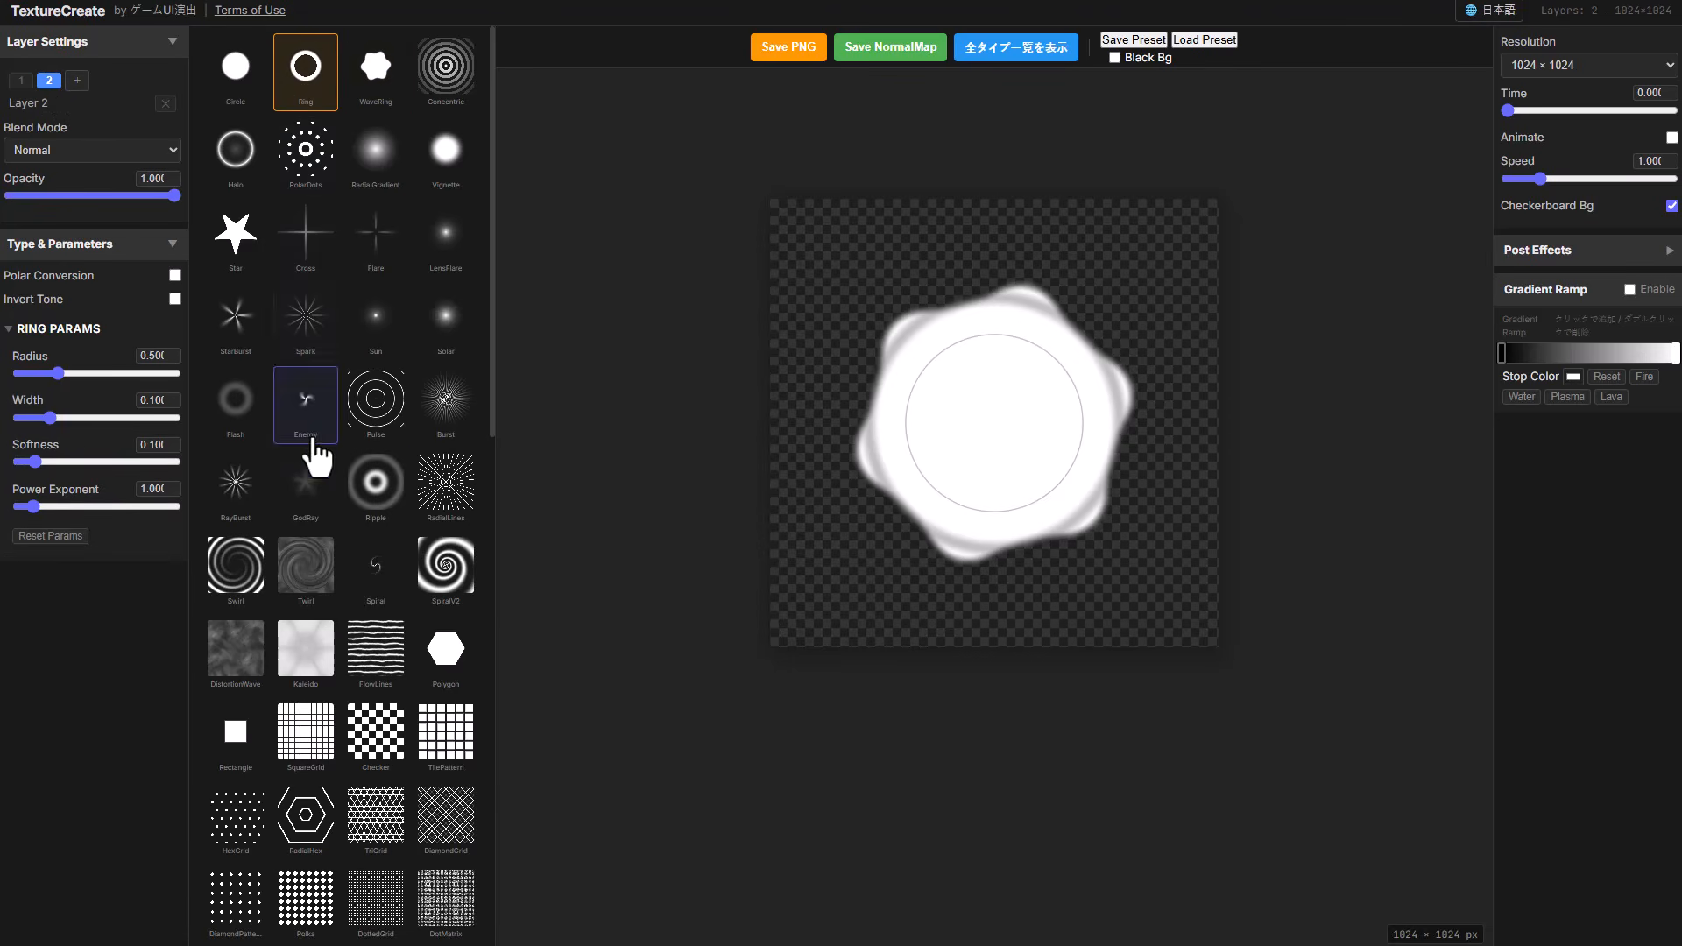
{"action": "left_click", "coordinate": [361, 495]}
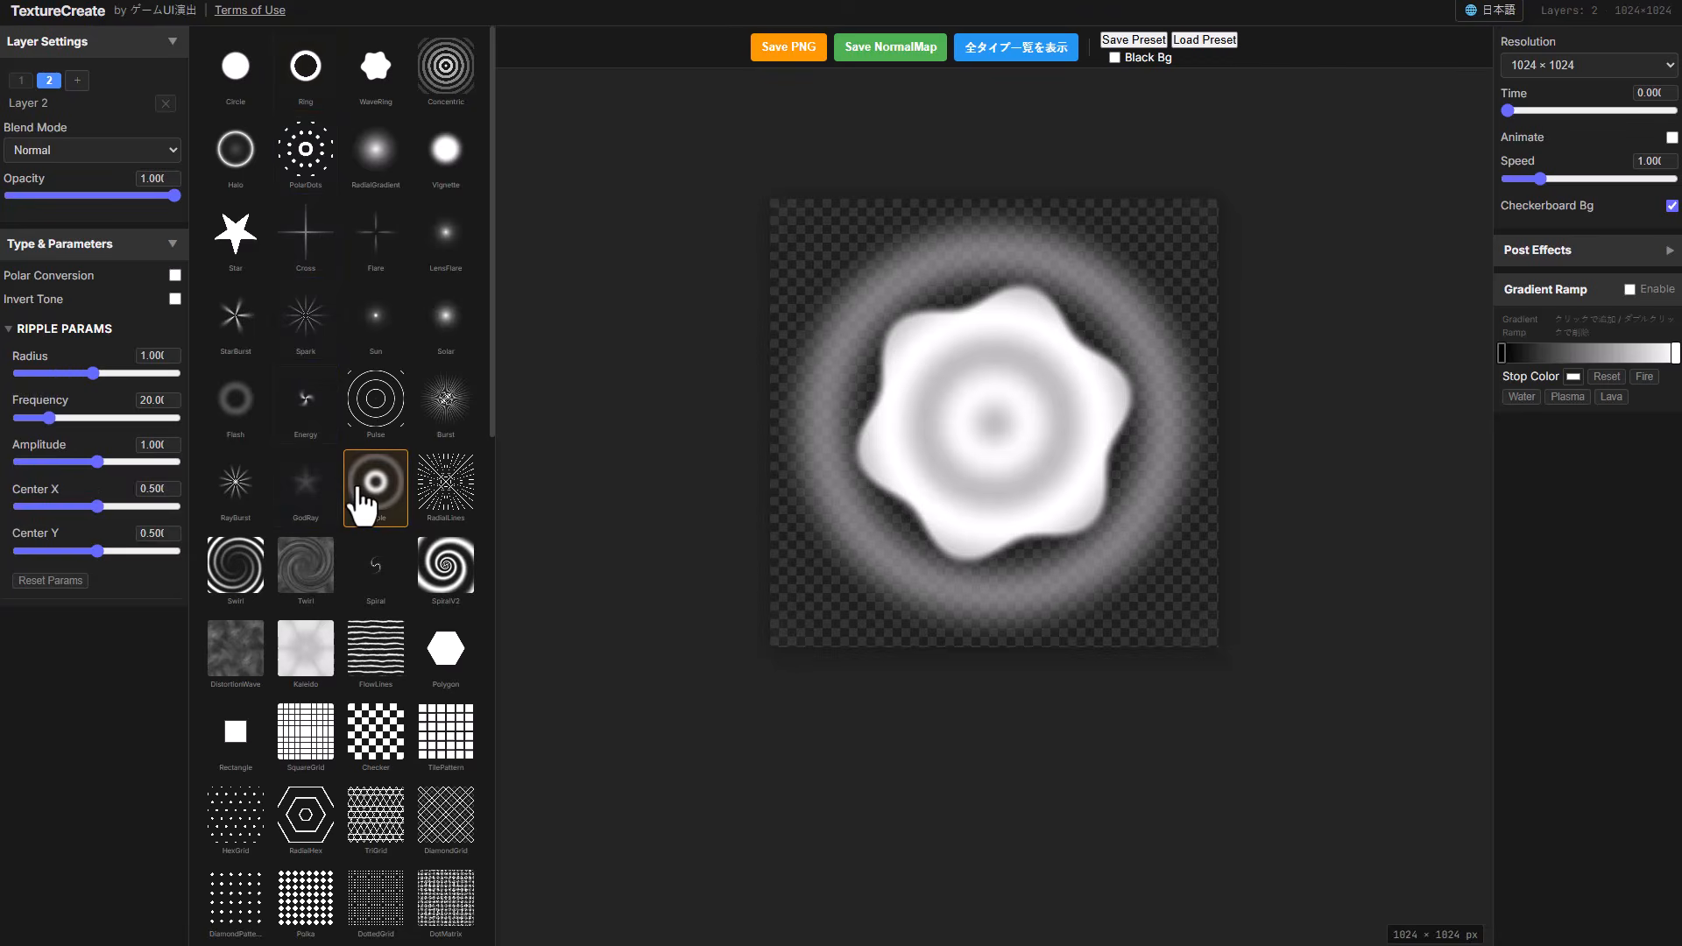
{"action": "left_click", "coordinate": [373, 754]}
{"action": "left_click", "coordinate": [326, 828]}
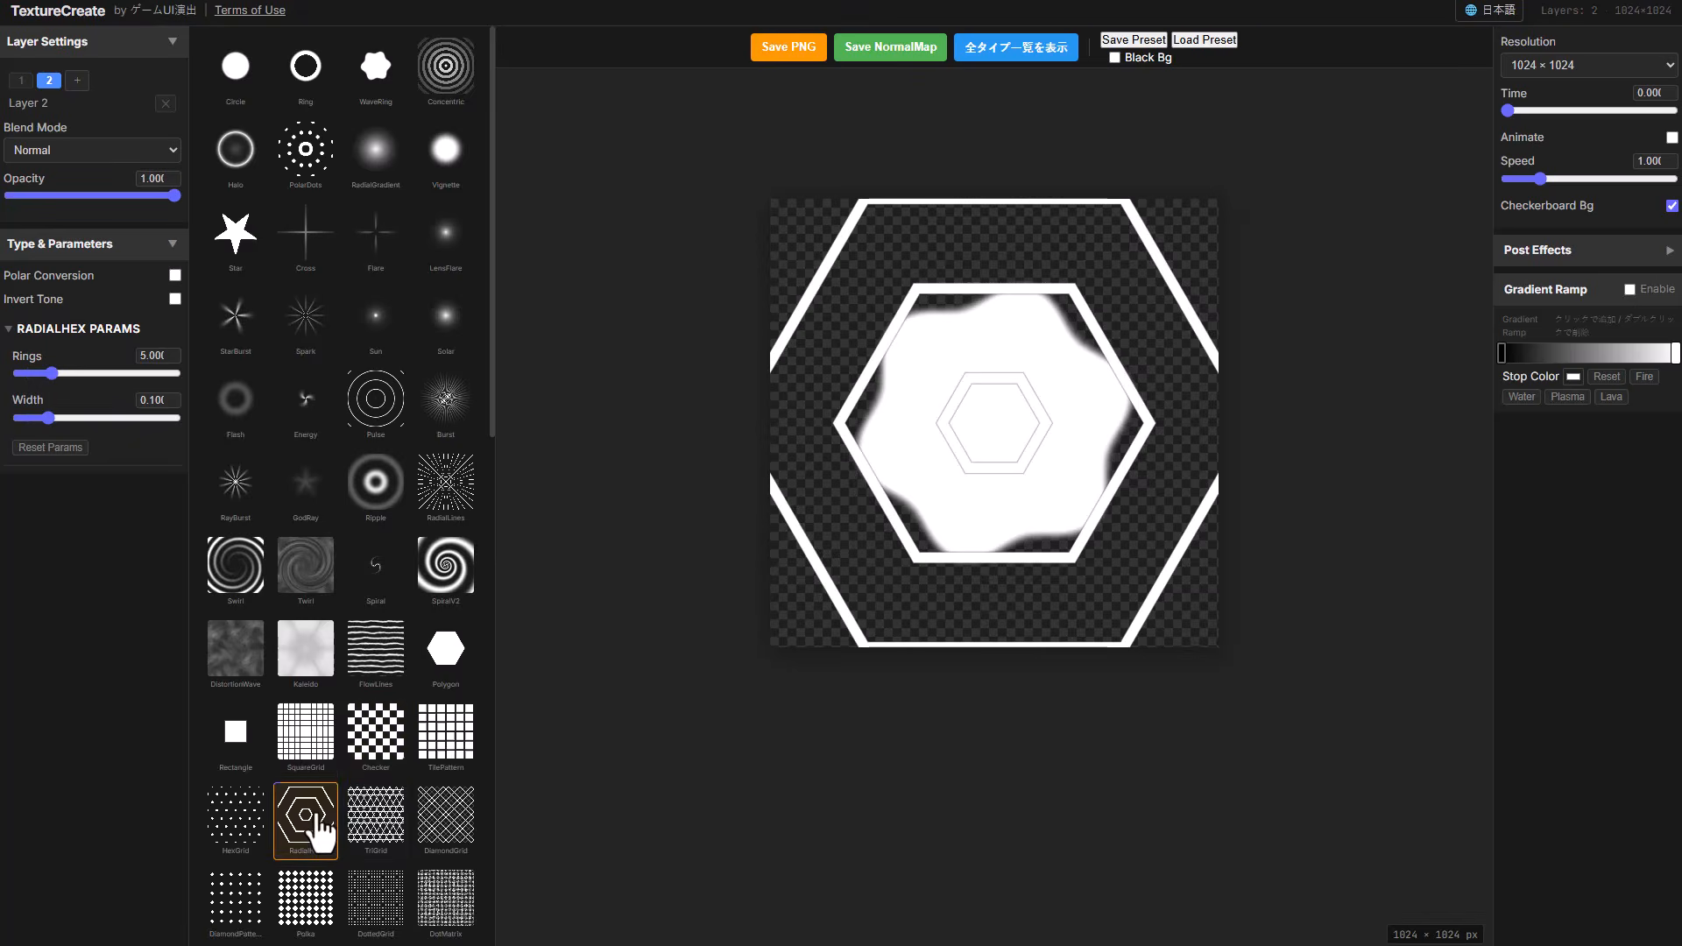
{"action": "scroll", "coordinate": [330, 701], "scroll_direction": "down", "scroll_amount": 10}
{"action": "scroll", "coordinate": [332, 705], "scroll_direction": "down", "scroll_amount": 1}
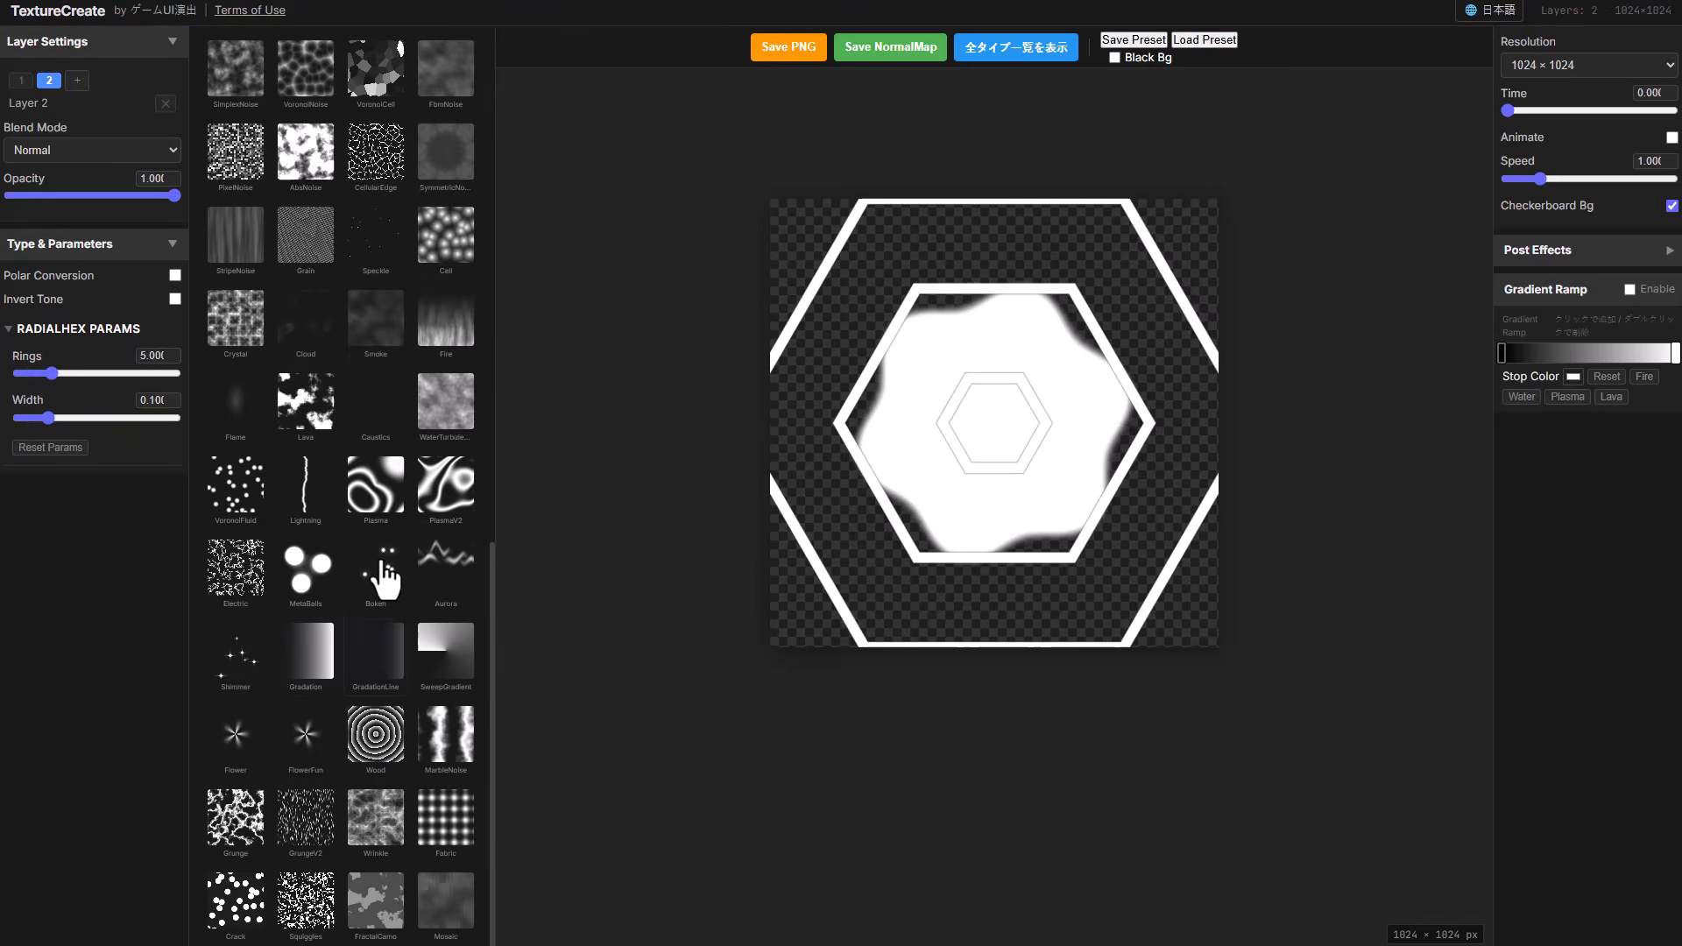
{"action": "left_click", "coordinate": [377, 486]}
{"action": "left_click", "coordinate": [320, 675]}
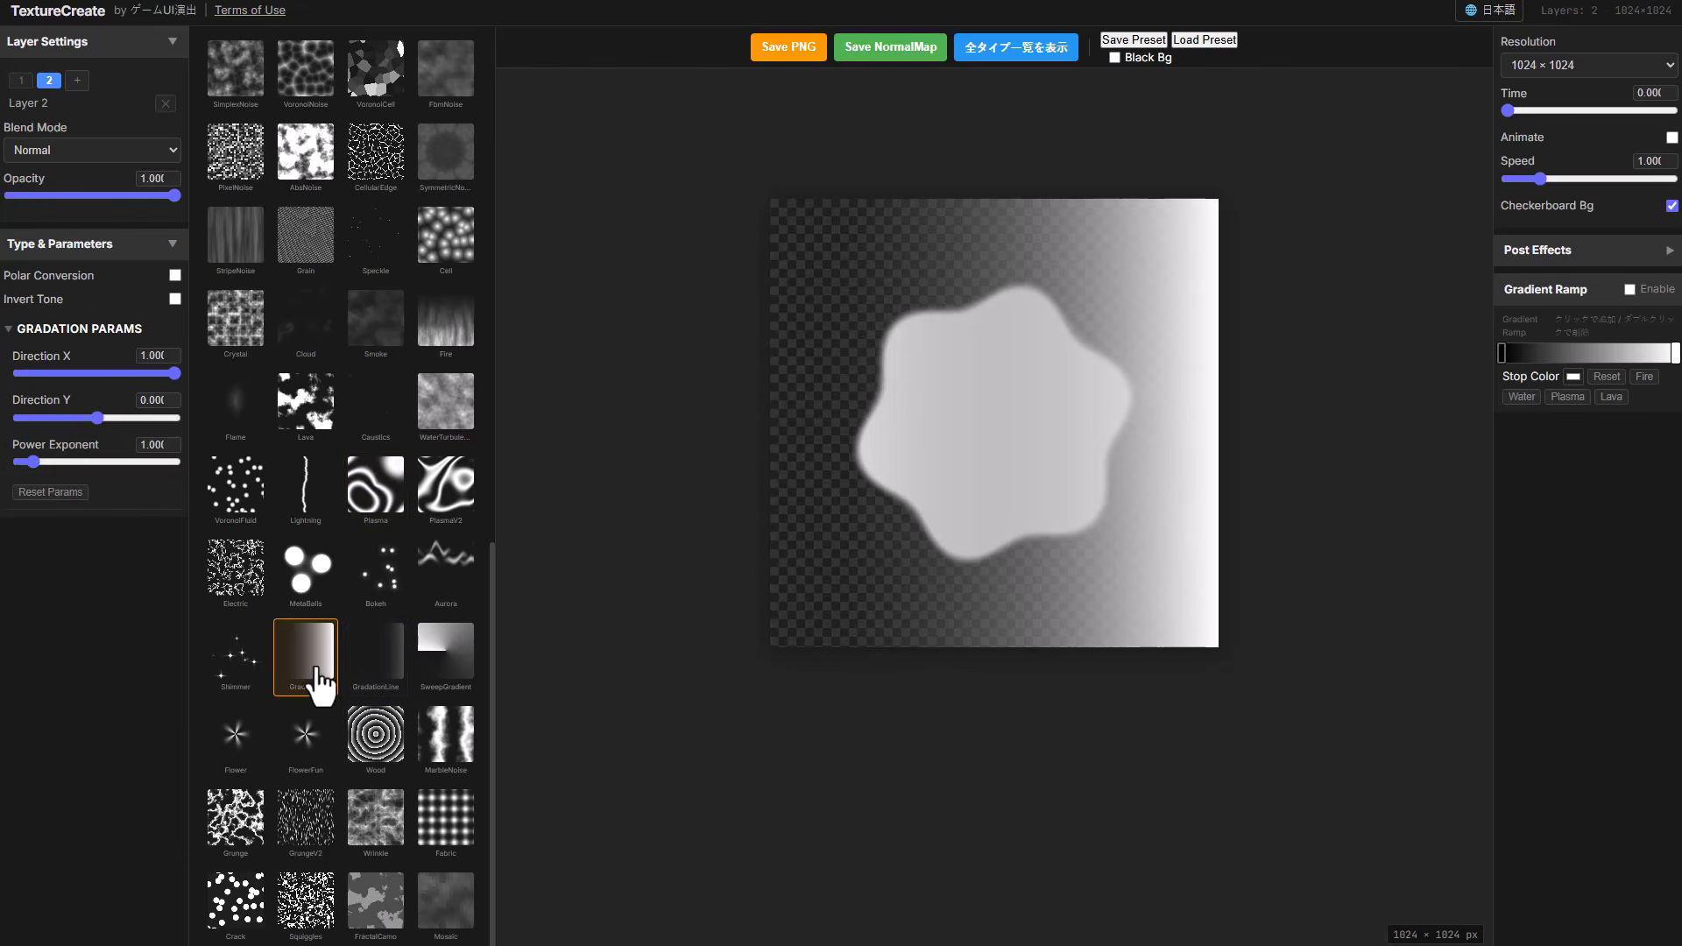
{"action": "left_click", "coordinate": [375, 900]}
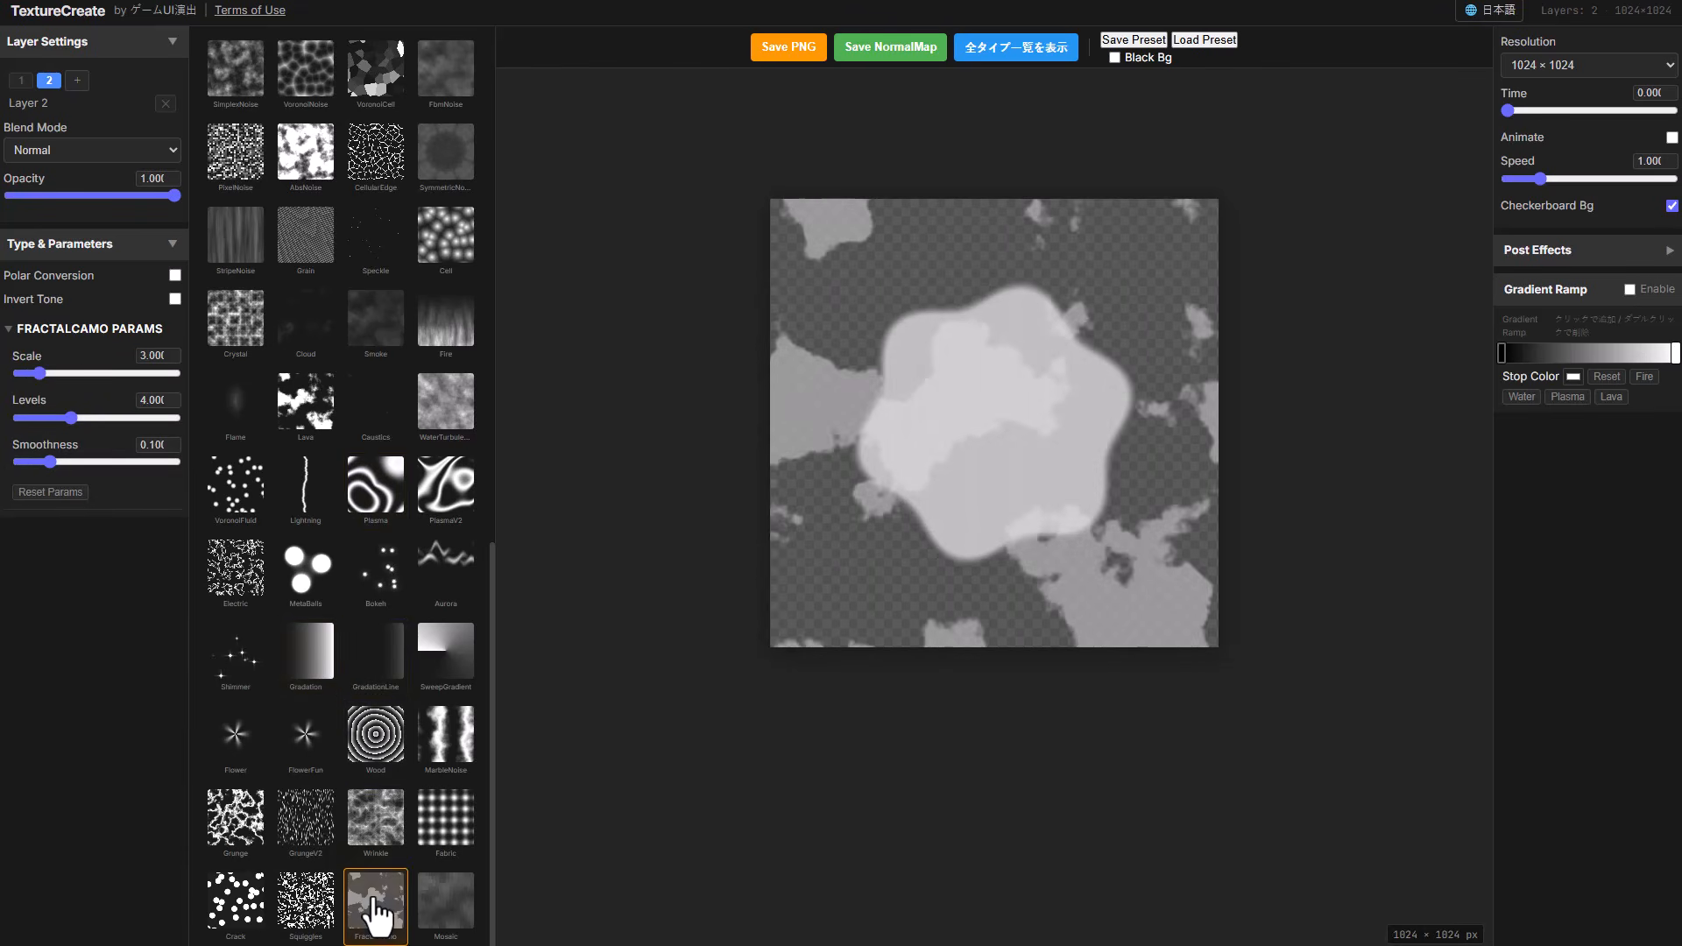
Apply the Halftone texture type to layer 2
{"action": "scroll", "coordinate": [375, 745], "scroll_direction": "up", "scroll_amount": 5}
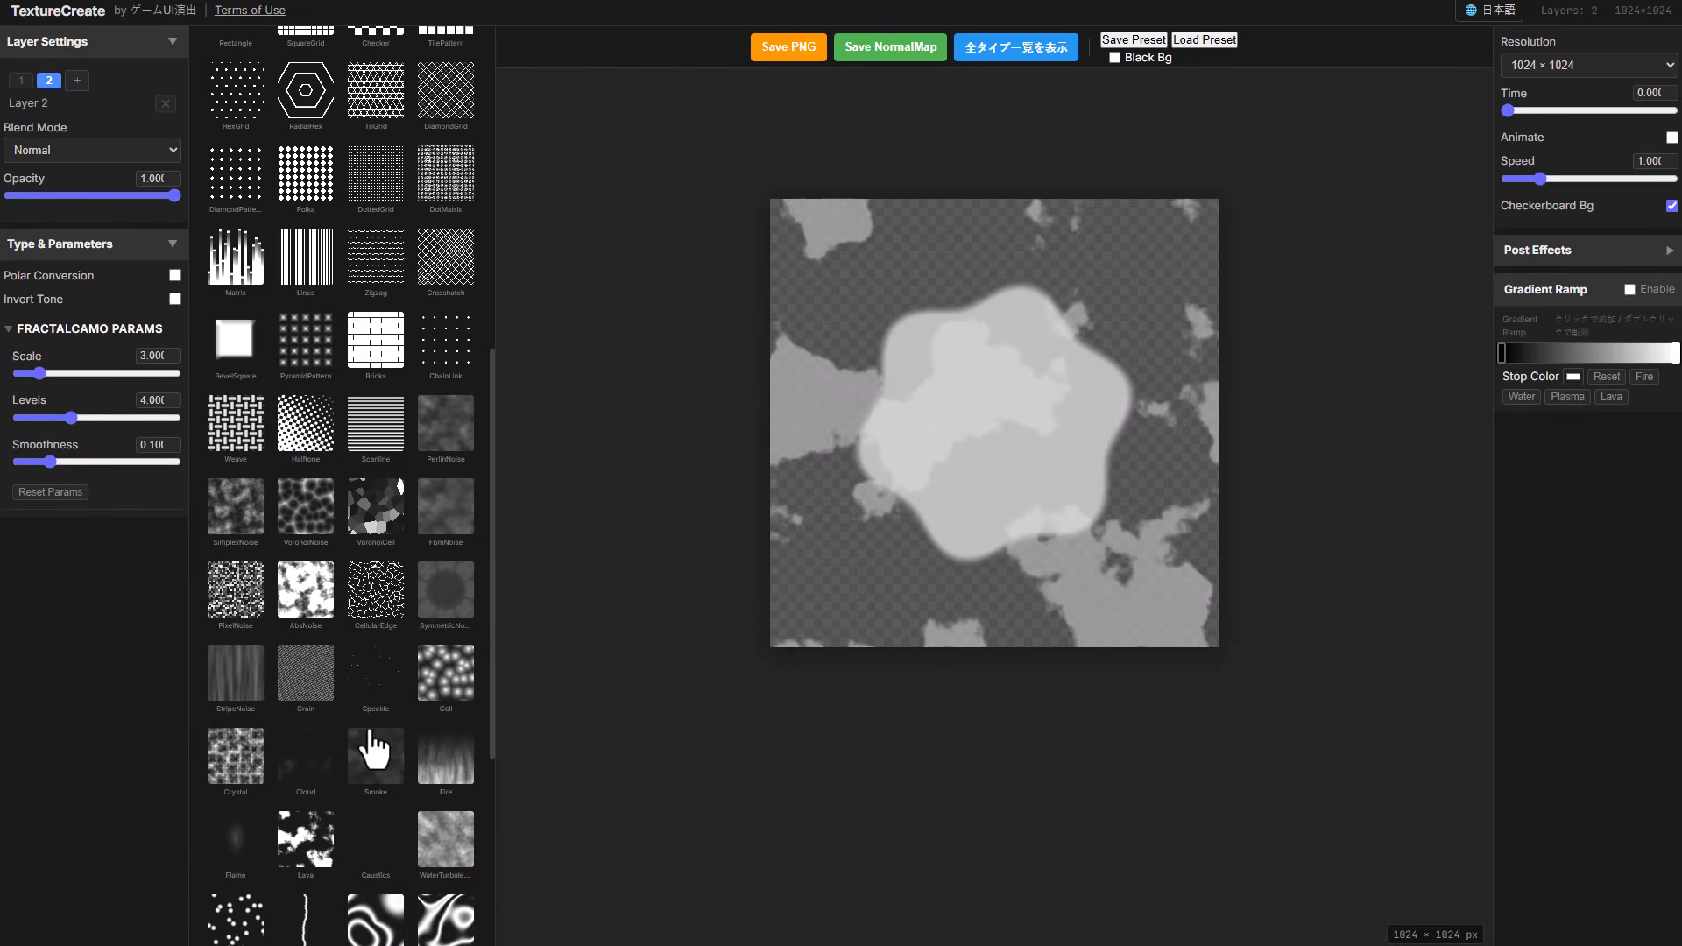
{"action": "left_click", "coordinate": [312, 434]}
{"action": "scroll", "coordinate": [338, 581], "scroll_direction": "up", "scroll_amount": 8}
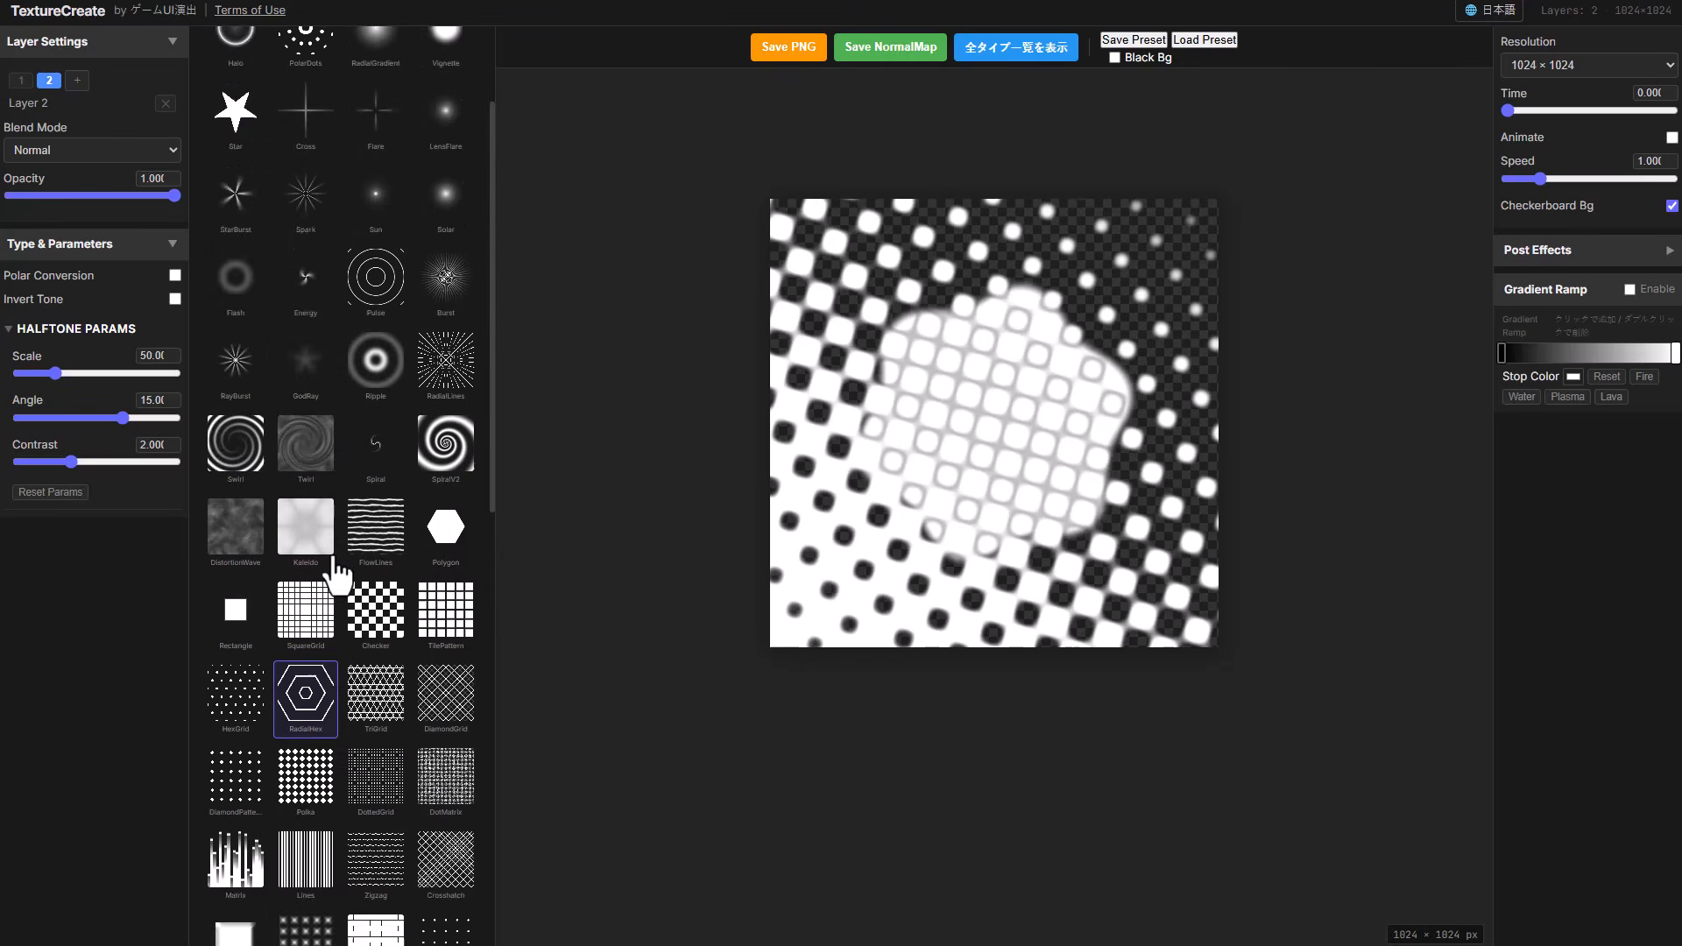
Try the Add and Multiply blend modes on the halftone layer
{"action": "left_click", "coordinate": [91, 151]}
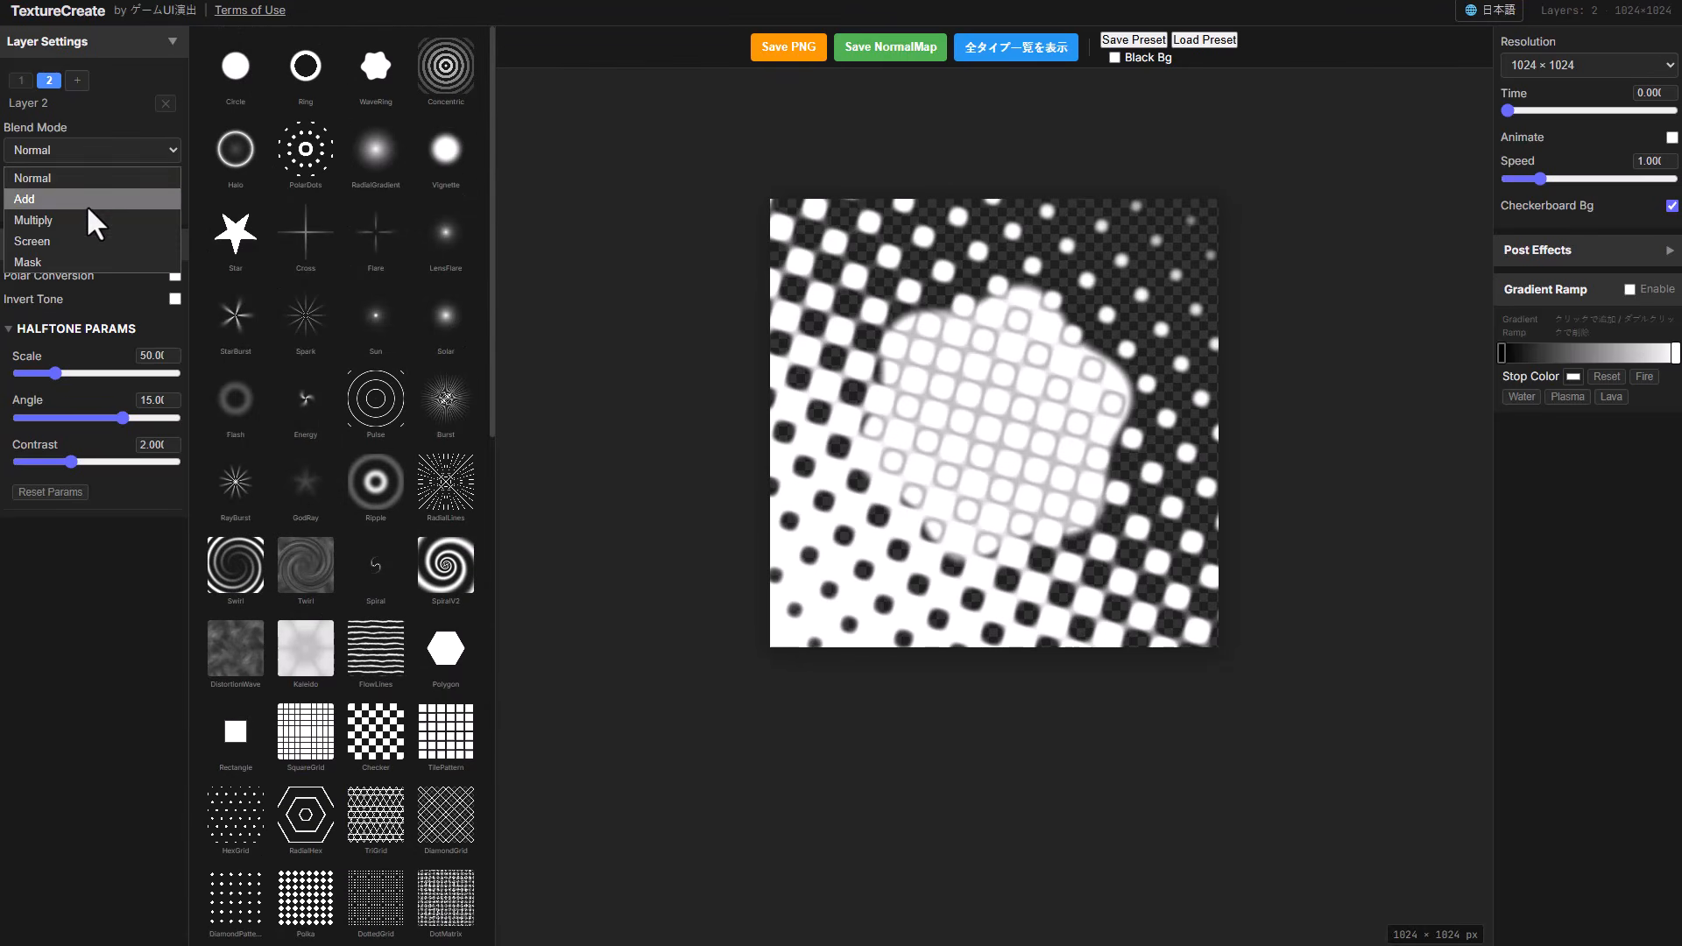
{"action": "left_click", "coordinate": [85, 198]}
{"action": "left_click", "coordinate": [93, 156]}
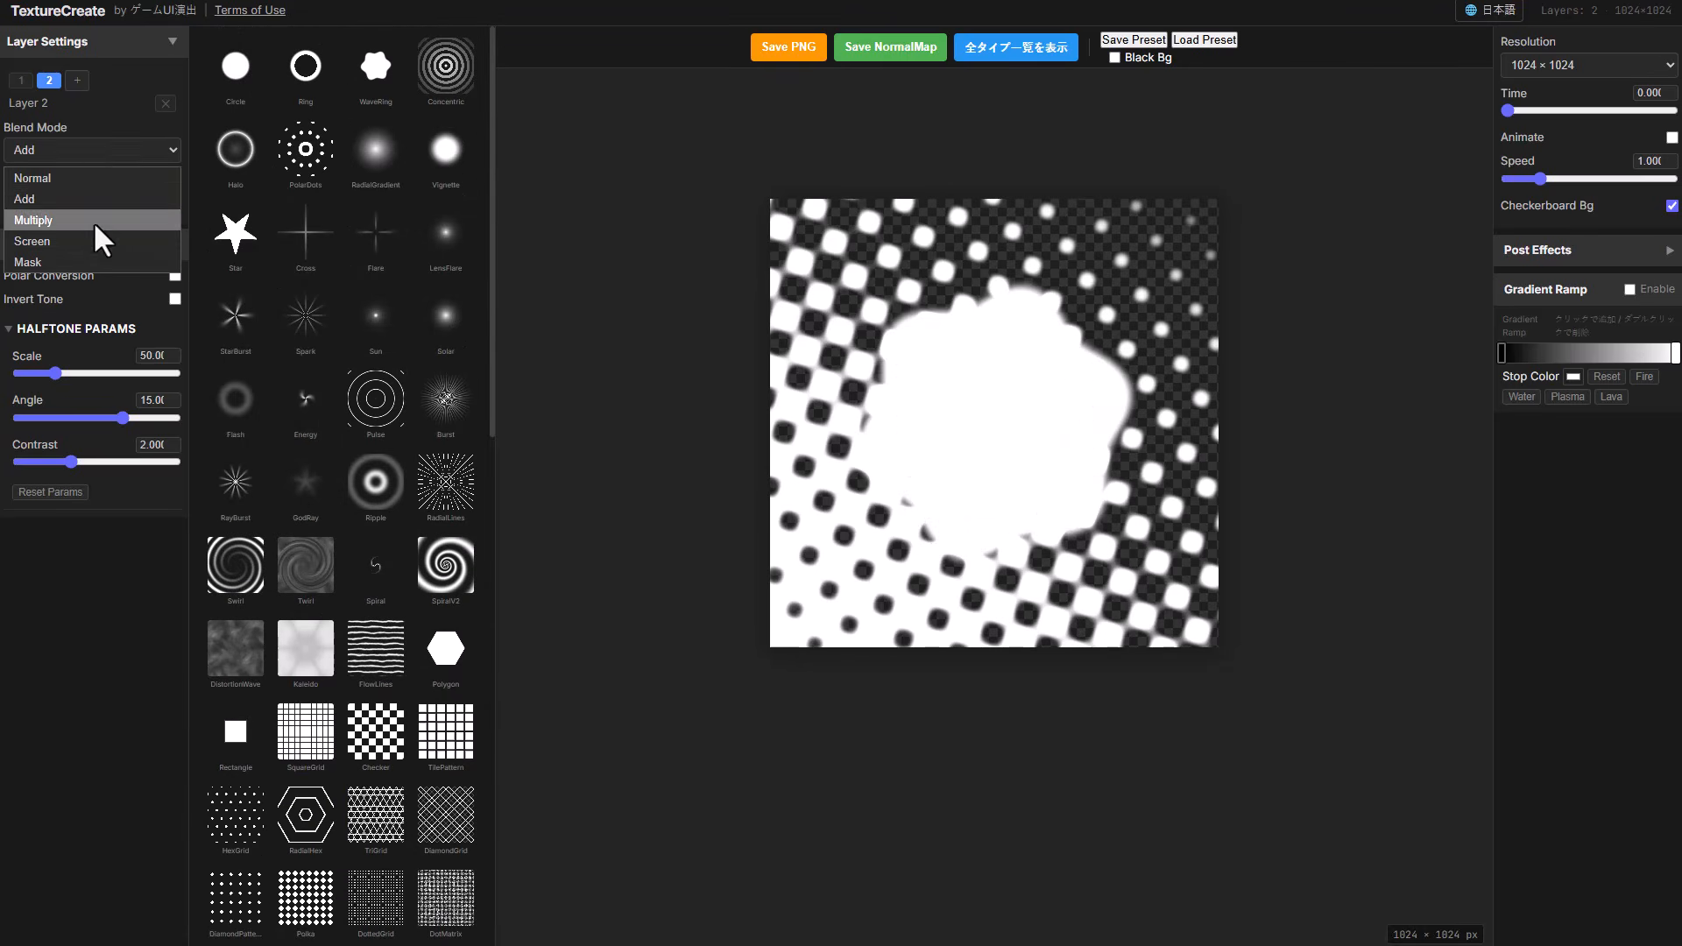
{"action": "left_click", "coordinate": [93, 219]}
Set the halftone layer's blend mode to Mask, with its scale at 134 and angle at 5
{"action": "left_click", "coordinate": [100, 154]}
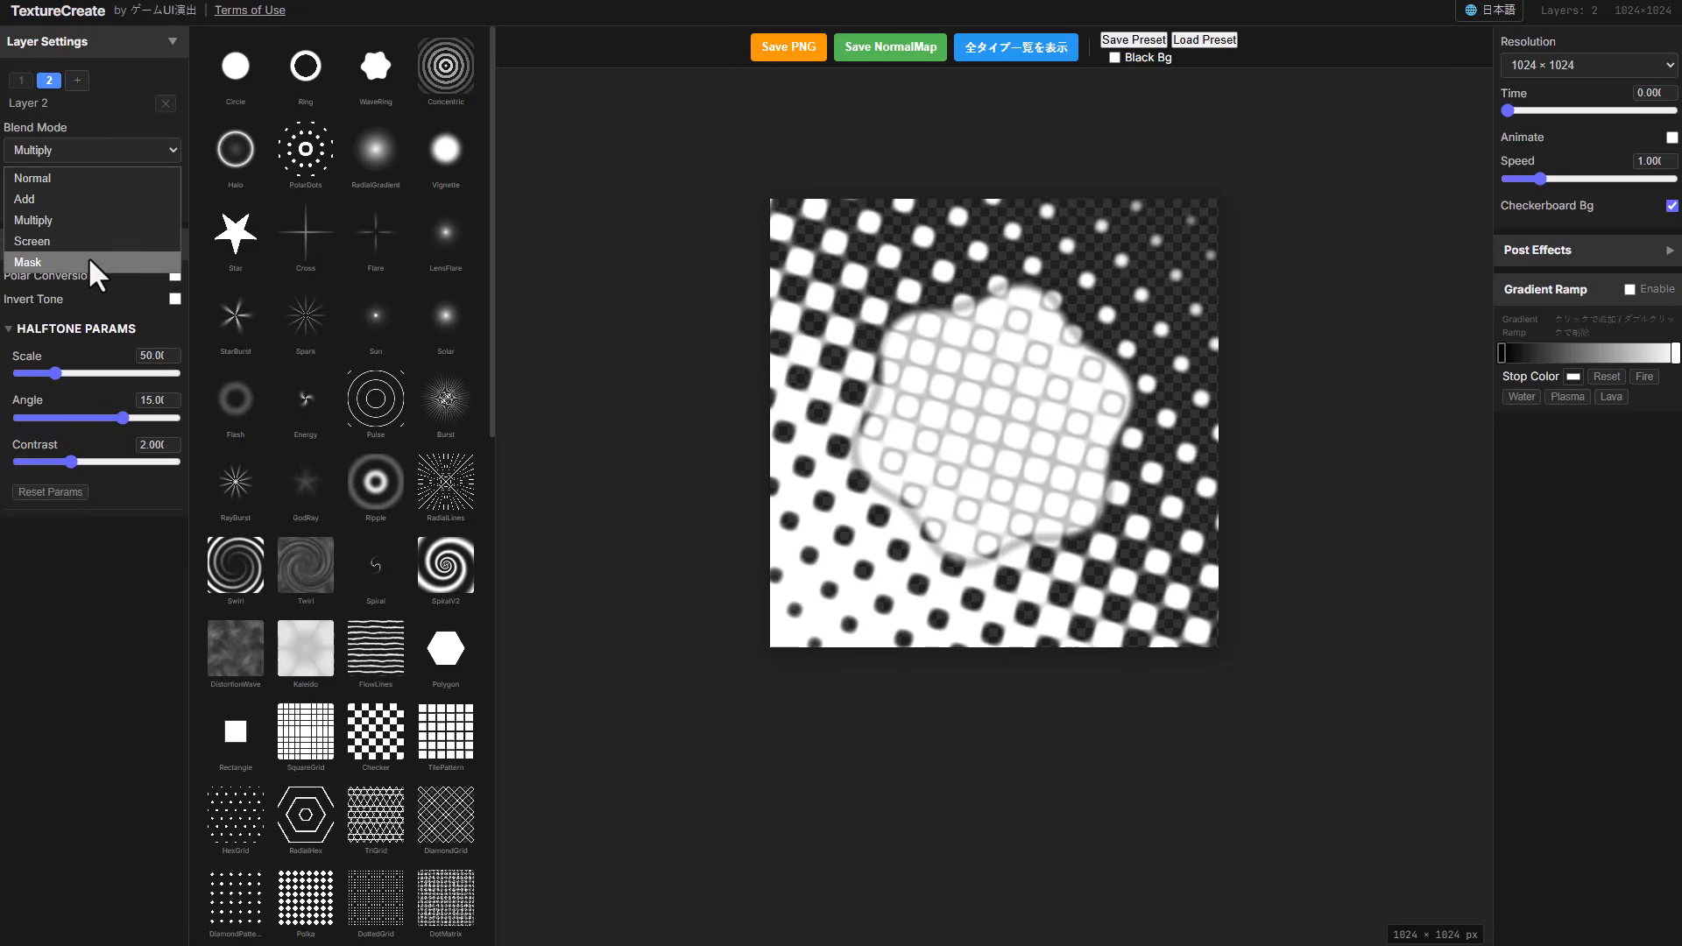
{"action": "left_click", "coordinate": [88, 256]}
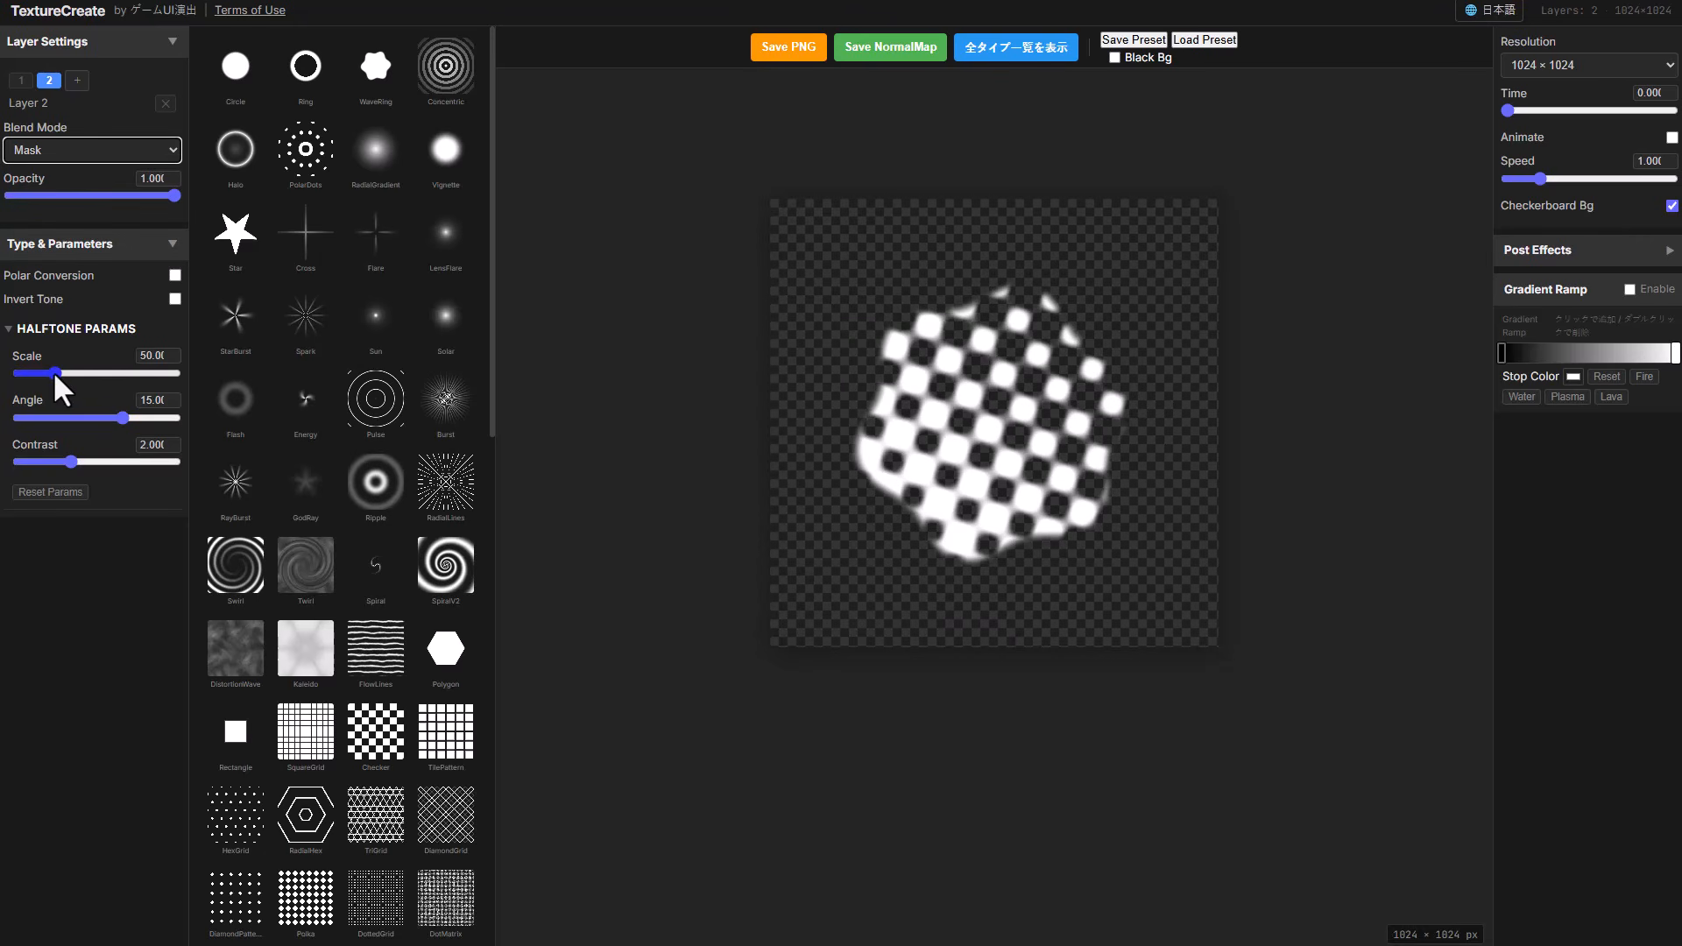
{"action": "left_click_drag", "start_coordinate": [55, 373], "coordinate": [105, 419]}
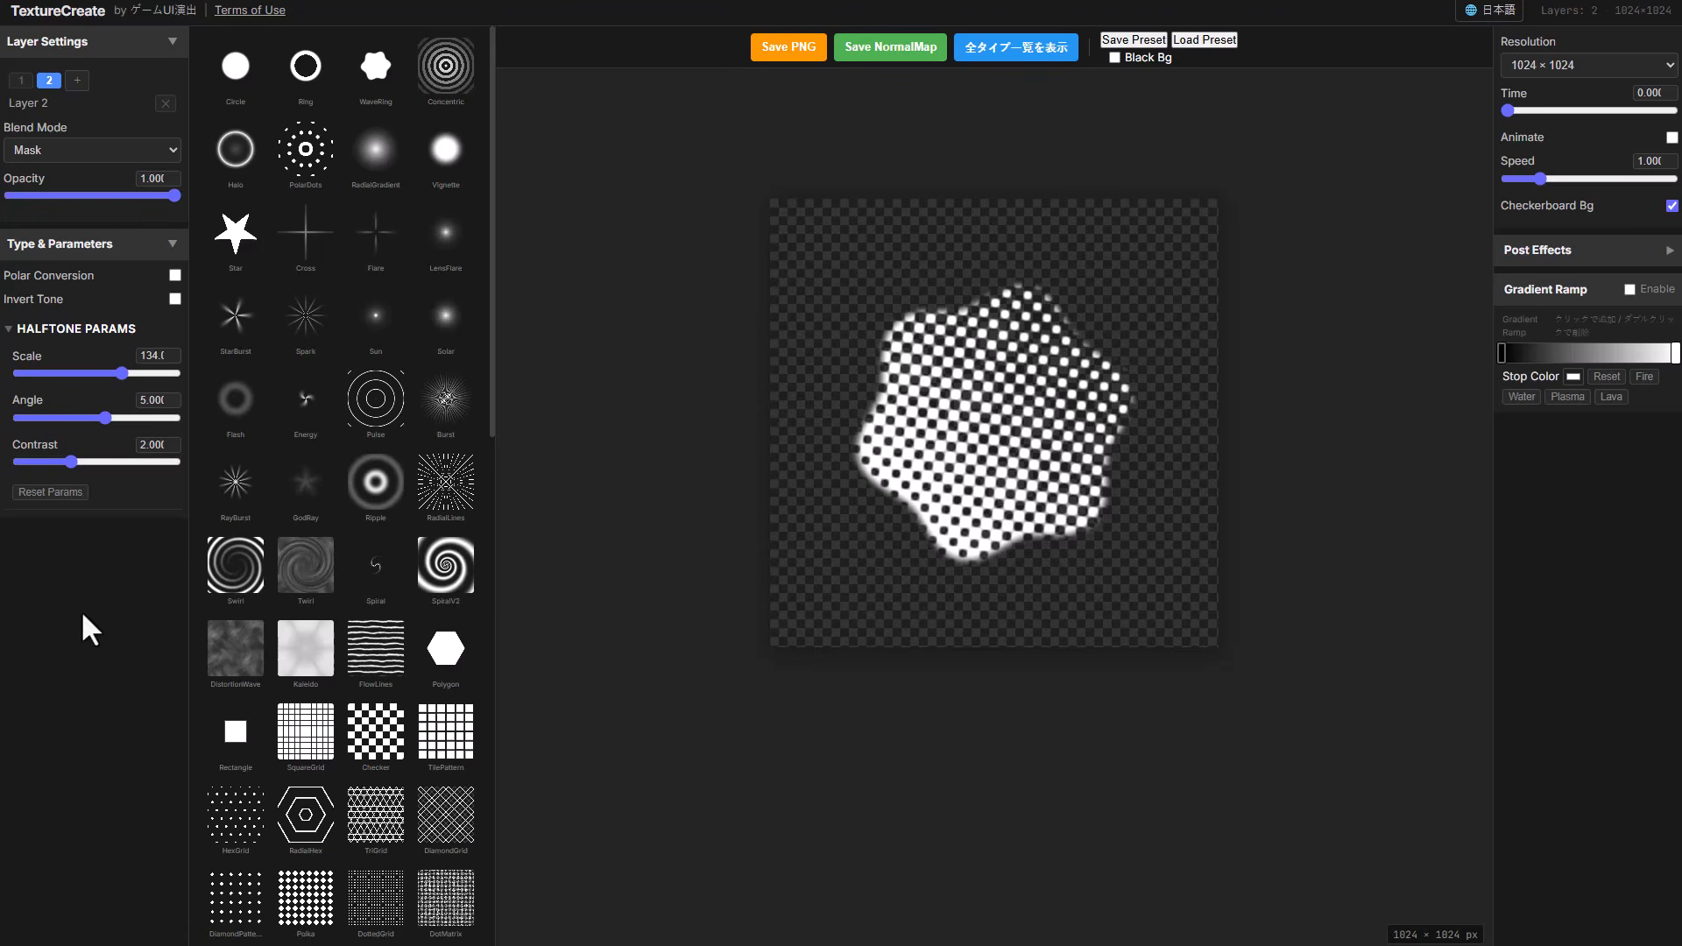
Add a third layer and give it the Lines texture type
{"action": "left_click", "coordinate": [78, 80]}
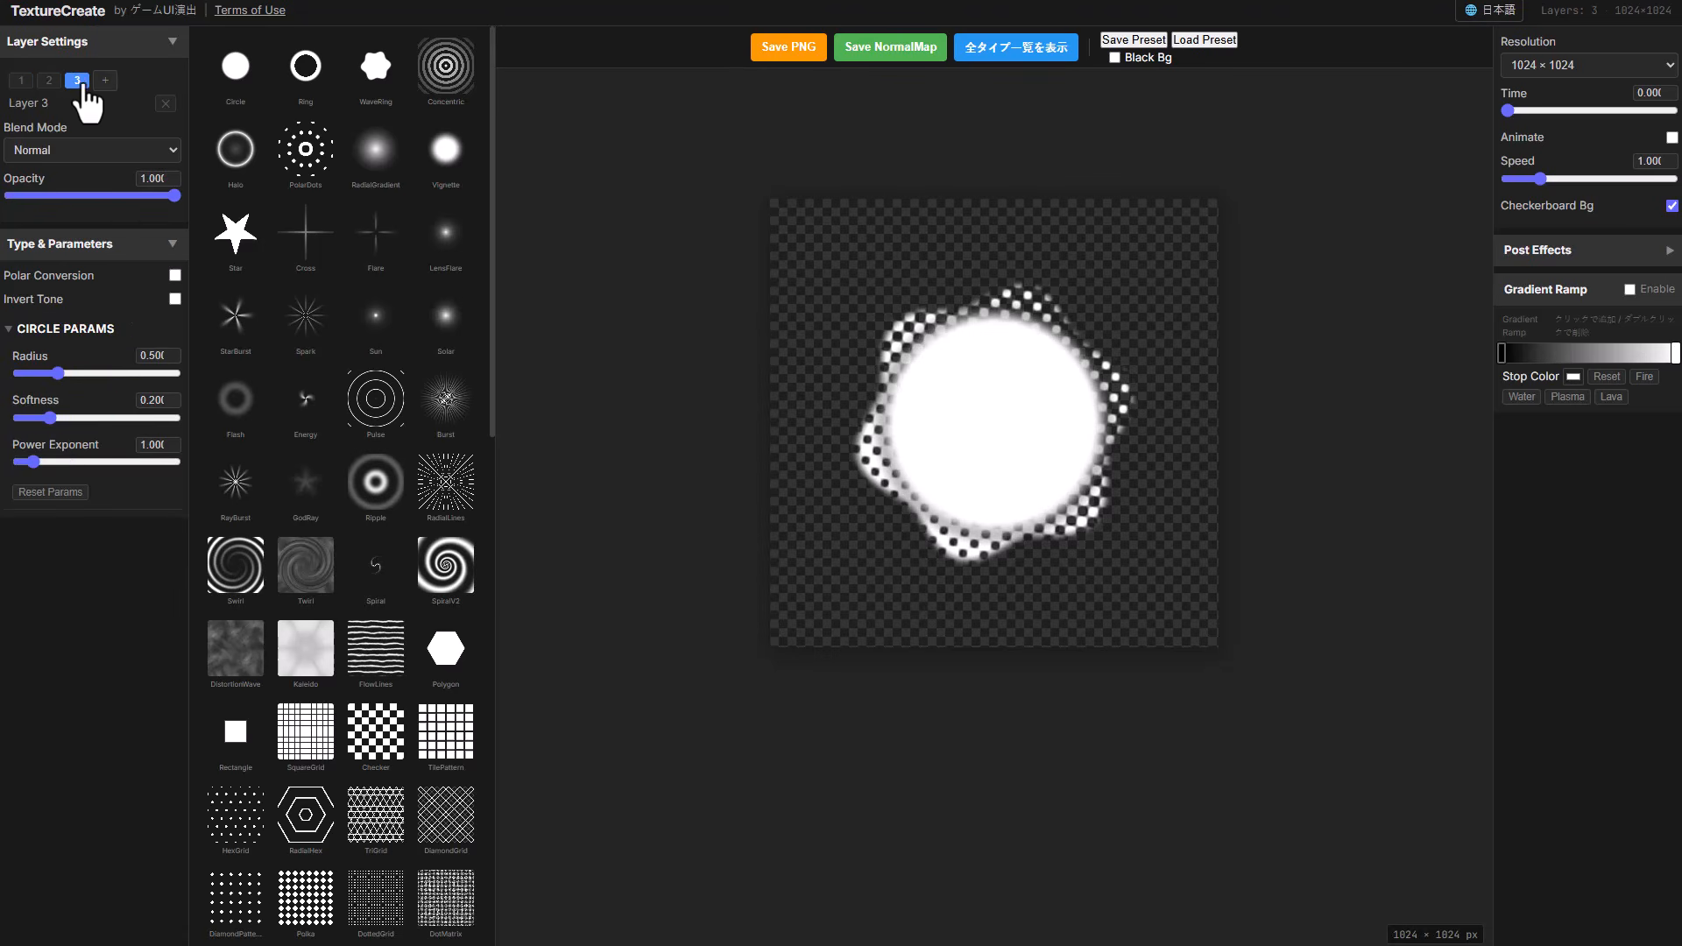
{"action": "scroll", "coordinate": [328, 648], "scroll_direction": "down", "scroll_amount": 5}
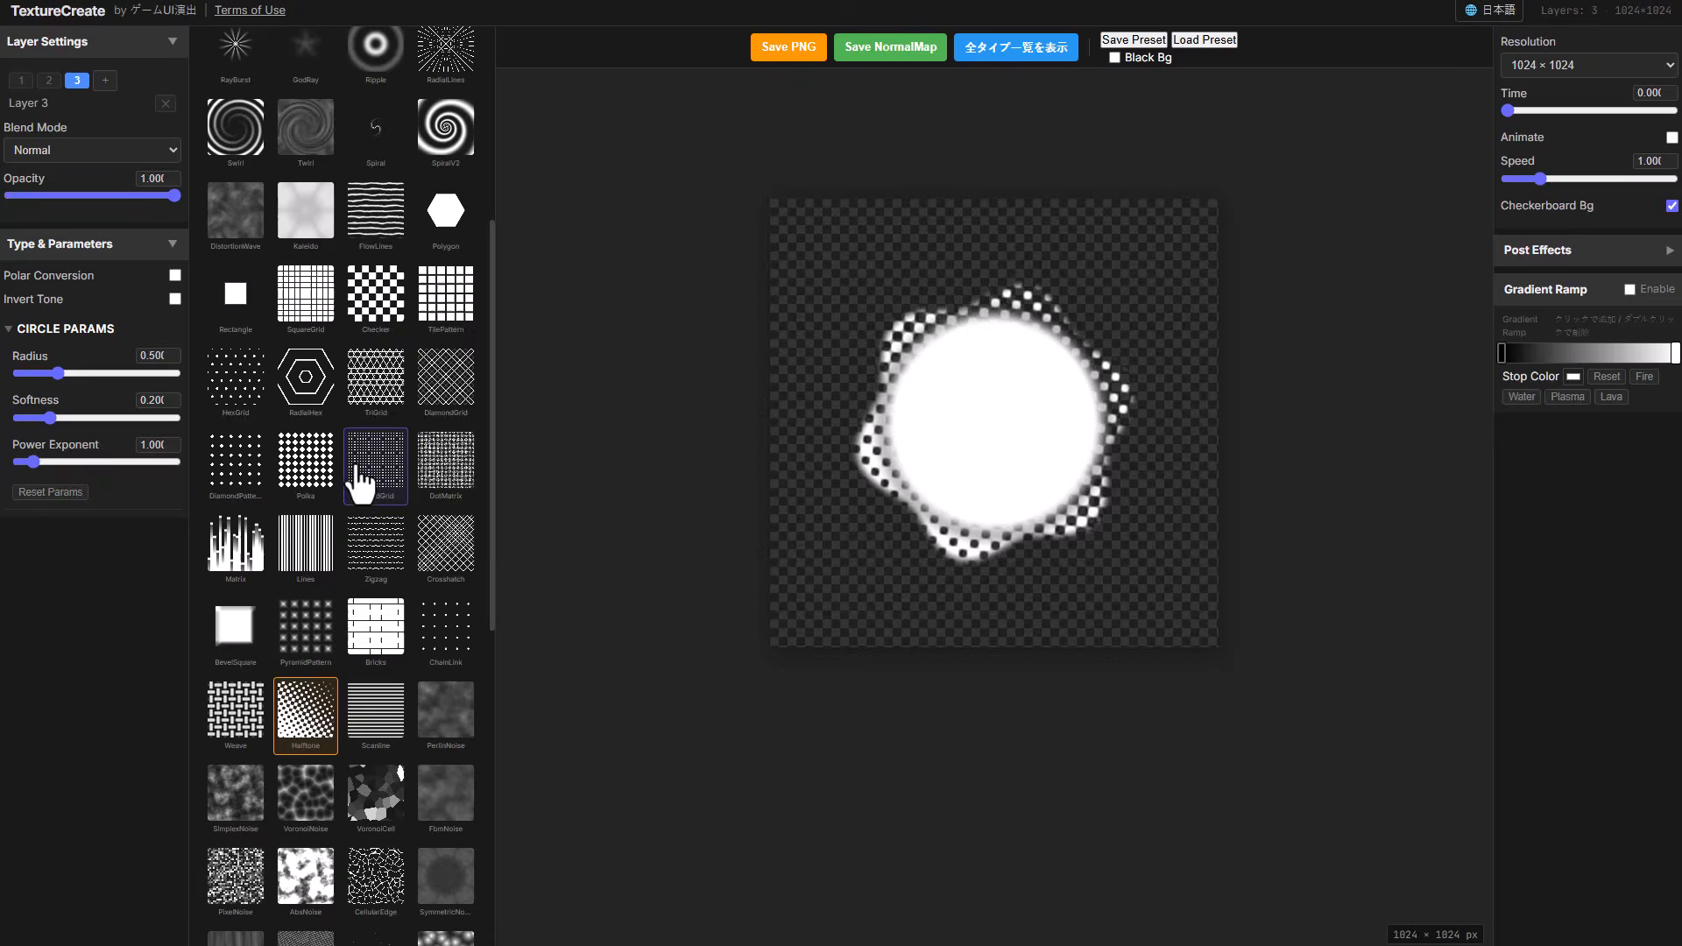
{"action": "left_click", "coordinate": [333, 550]}
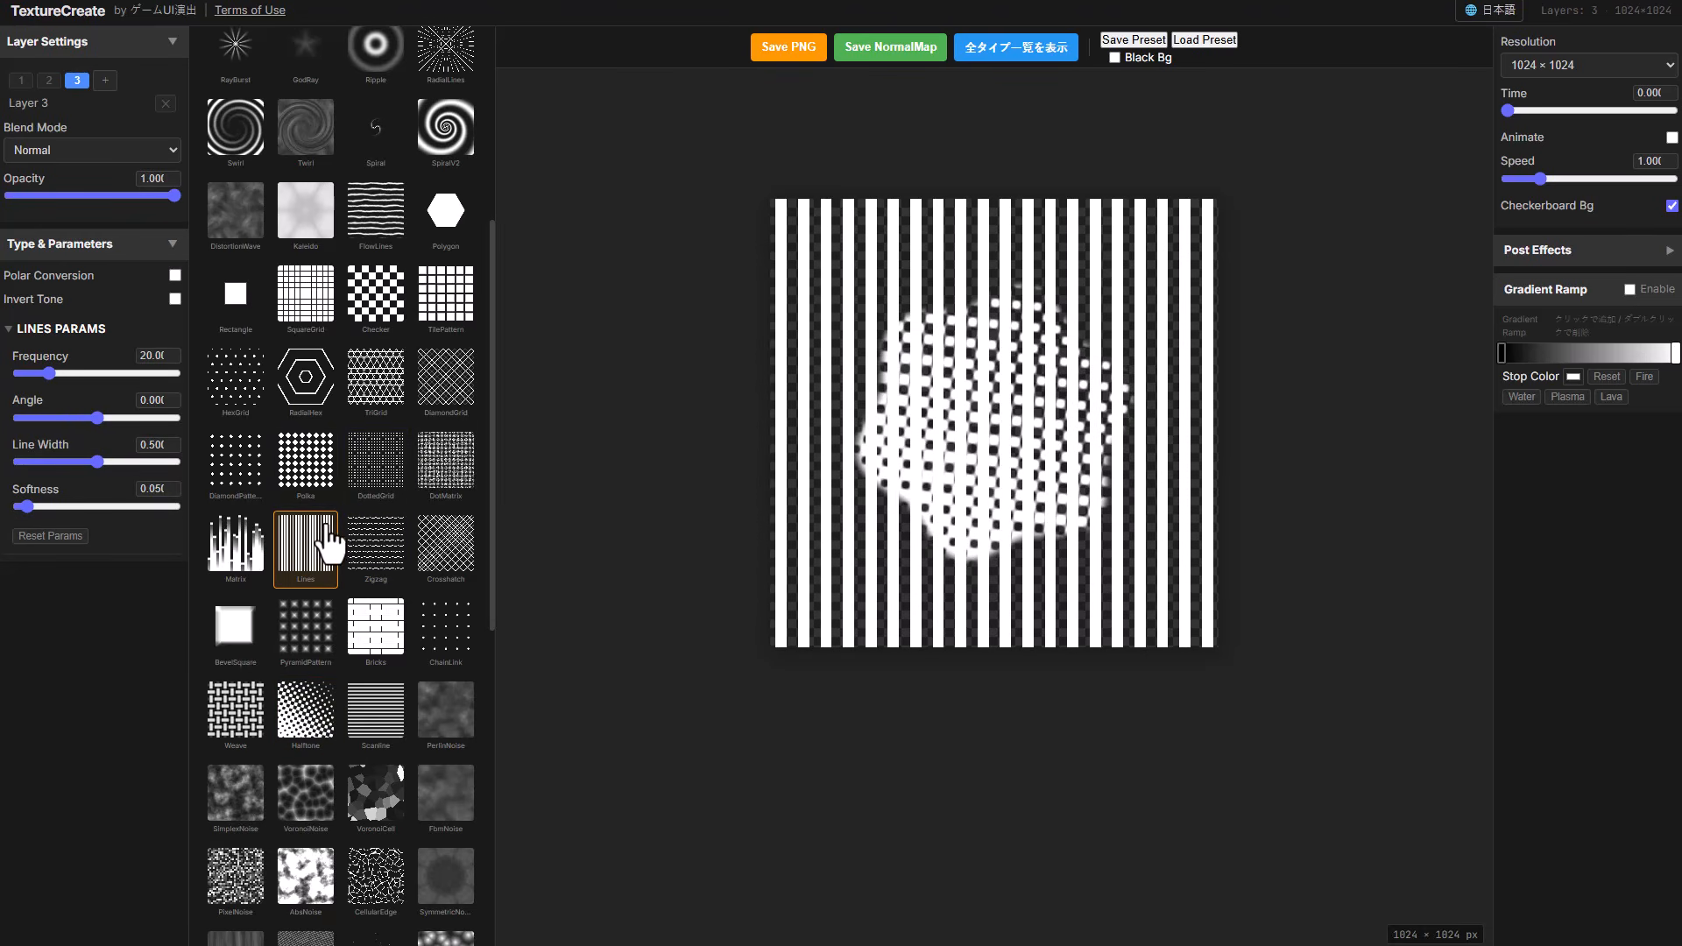
Set the Lines layer's blend mode to Mask and its frequency to 24
{"action": "left_click", "coordinate": [101, 157]}
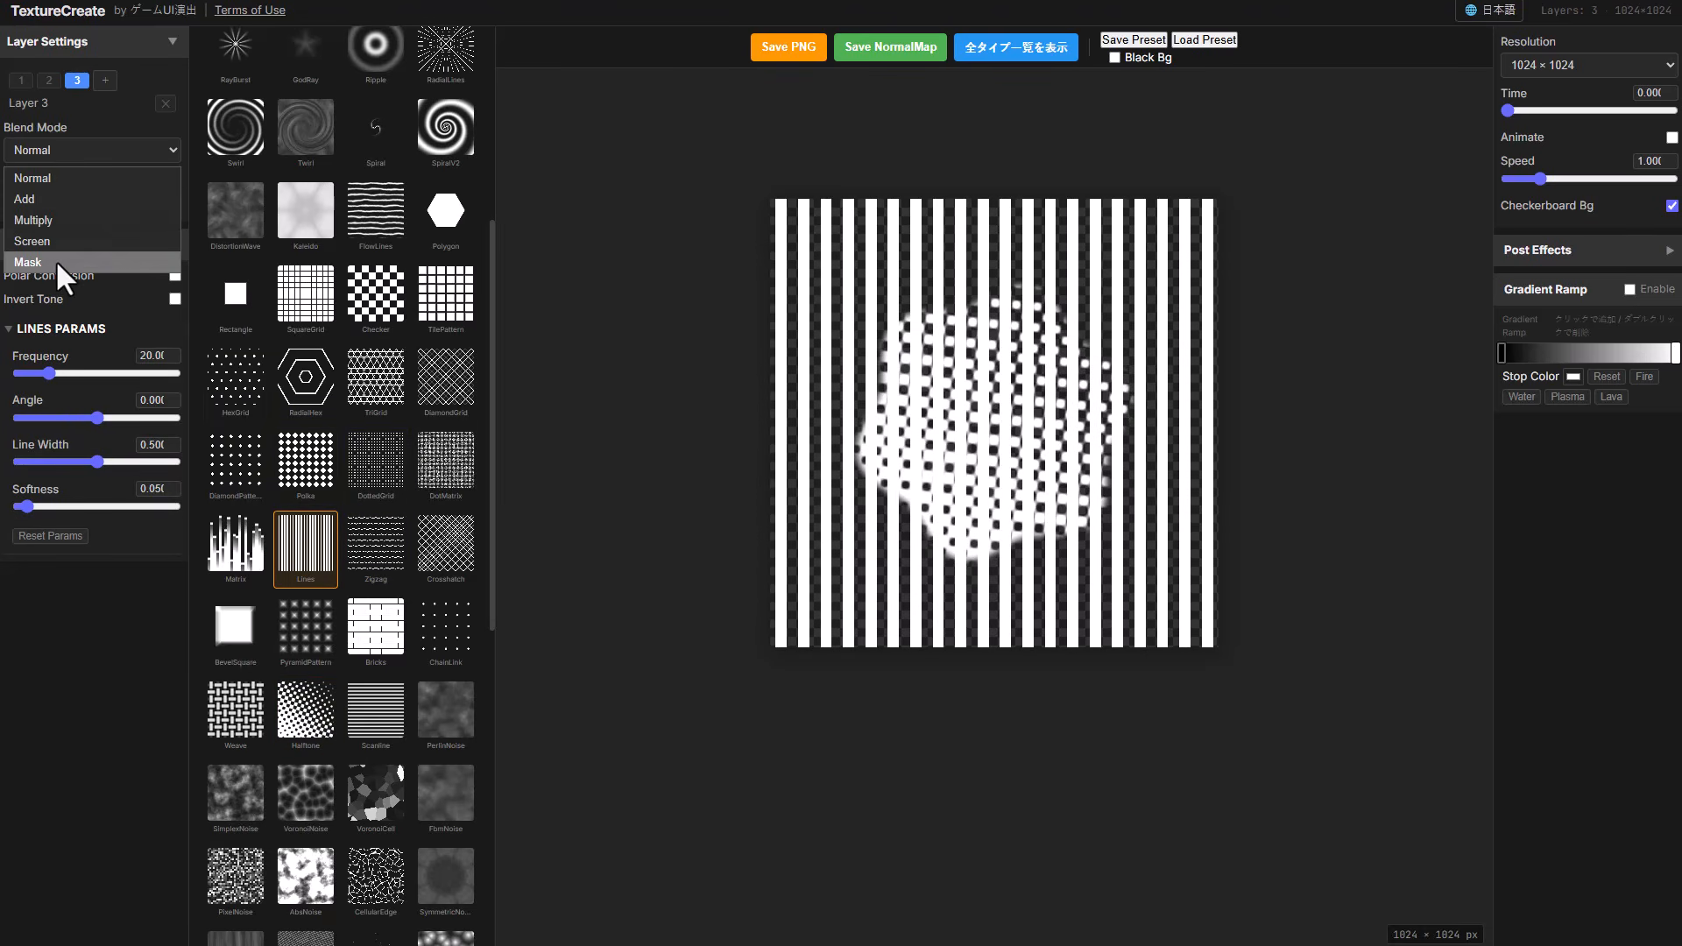
{"action": "left_click", "coordinate": [55, 261]}
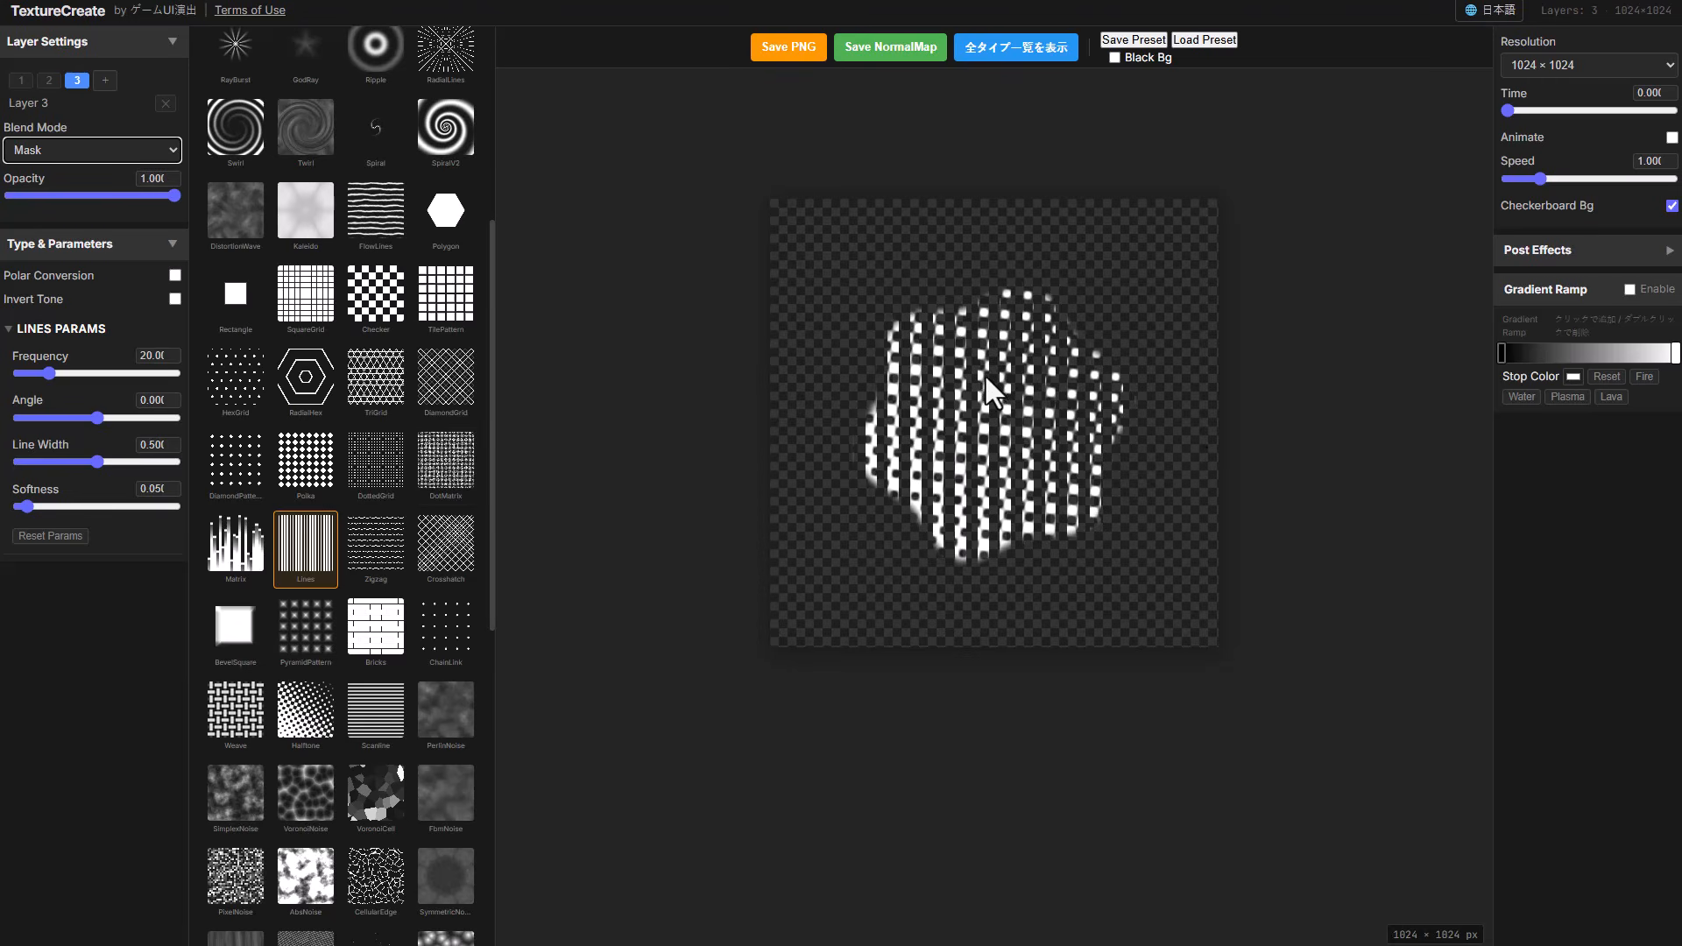
{"action": "mouse_move", "coordinate": [59, 383]}
{"action": "left_mouse_down"}
{"action": "mouse_move", "coordinate": [54, 370]}
{"action": "mouse_move", "coordinate": [80, 375]}
{"action": "mouse_move", "coordinate": [54, 375]}
{"action": "left_mouse_up"}
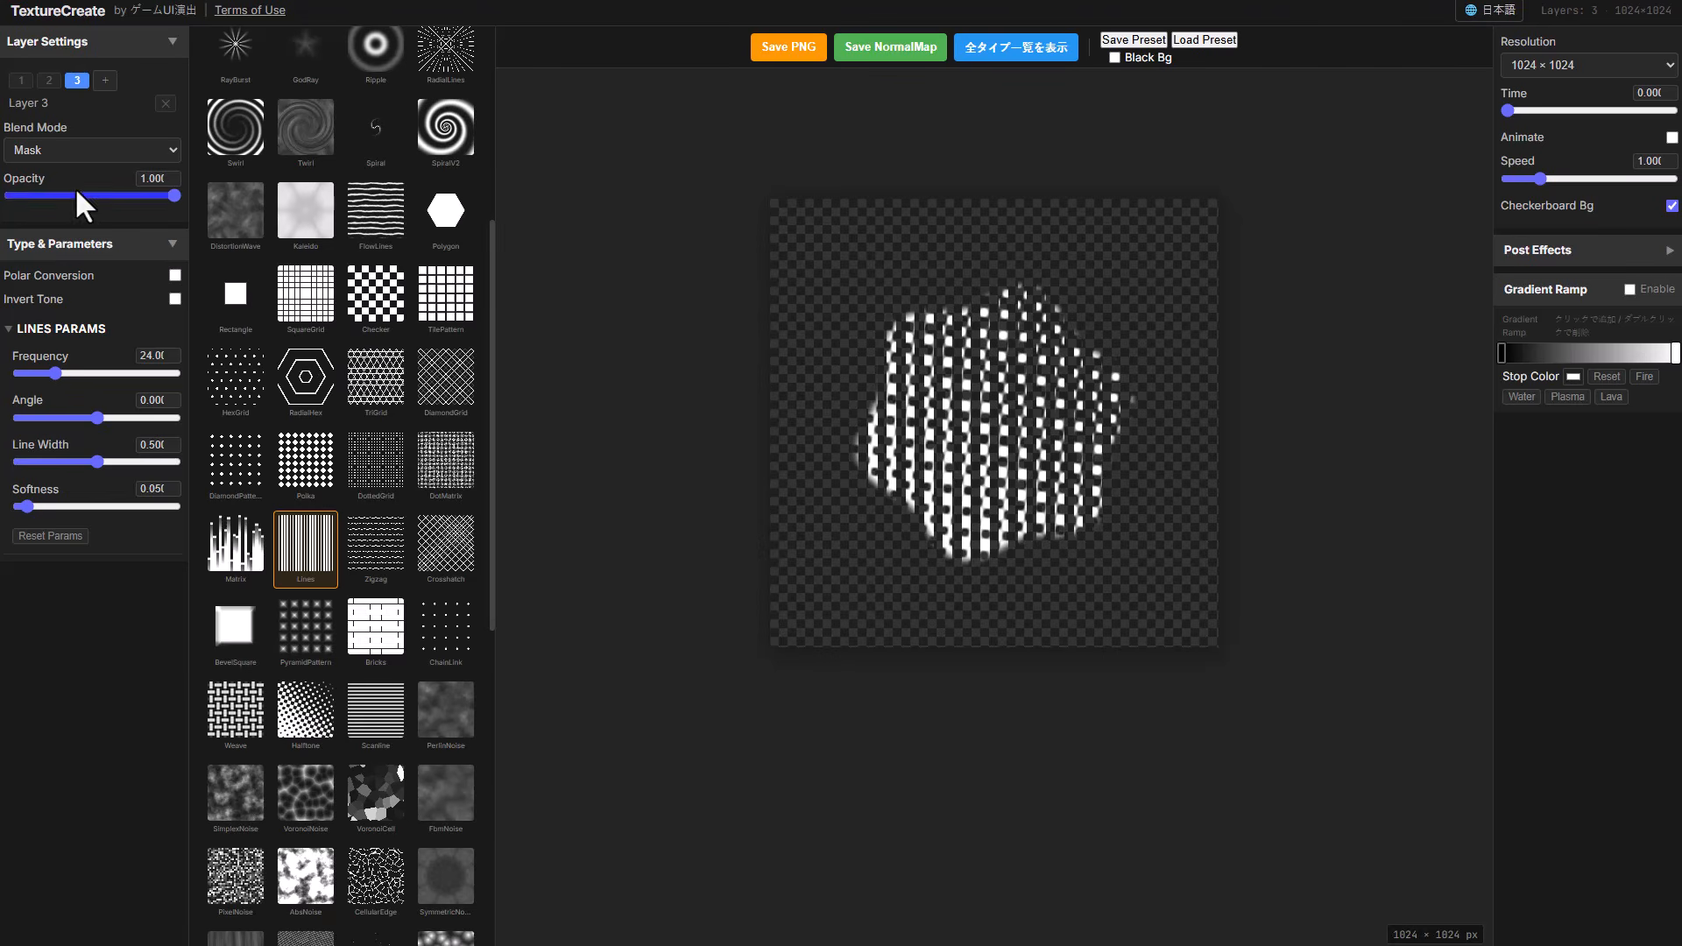
On layer 1, set the WaveRing radius to 0.72, width to 0.26, amplitude to 0.2 and power exponent to 4.7
{"action": "left_click", "coordinate": [21, 82]}
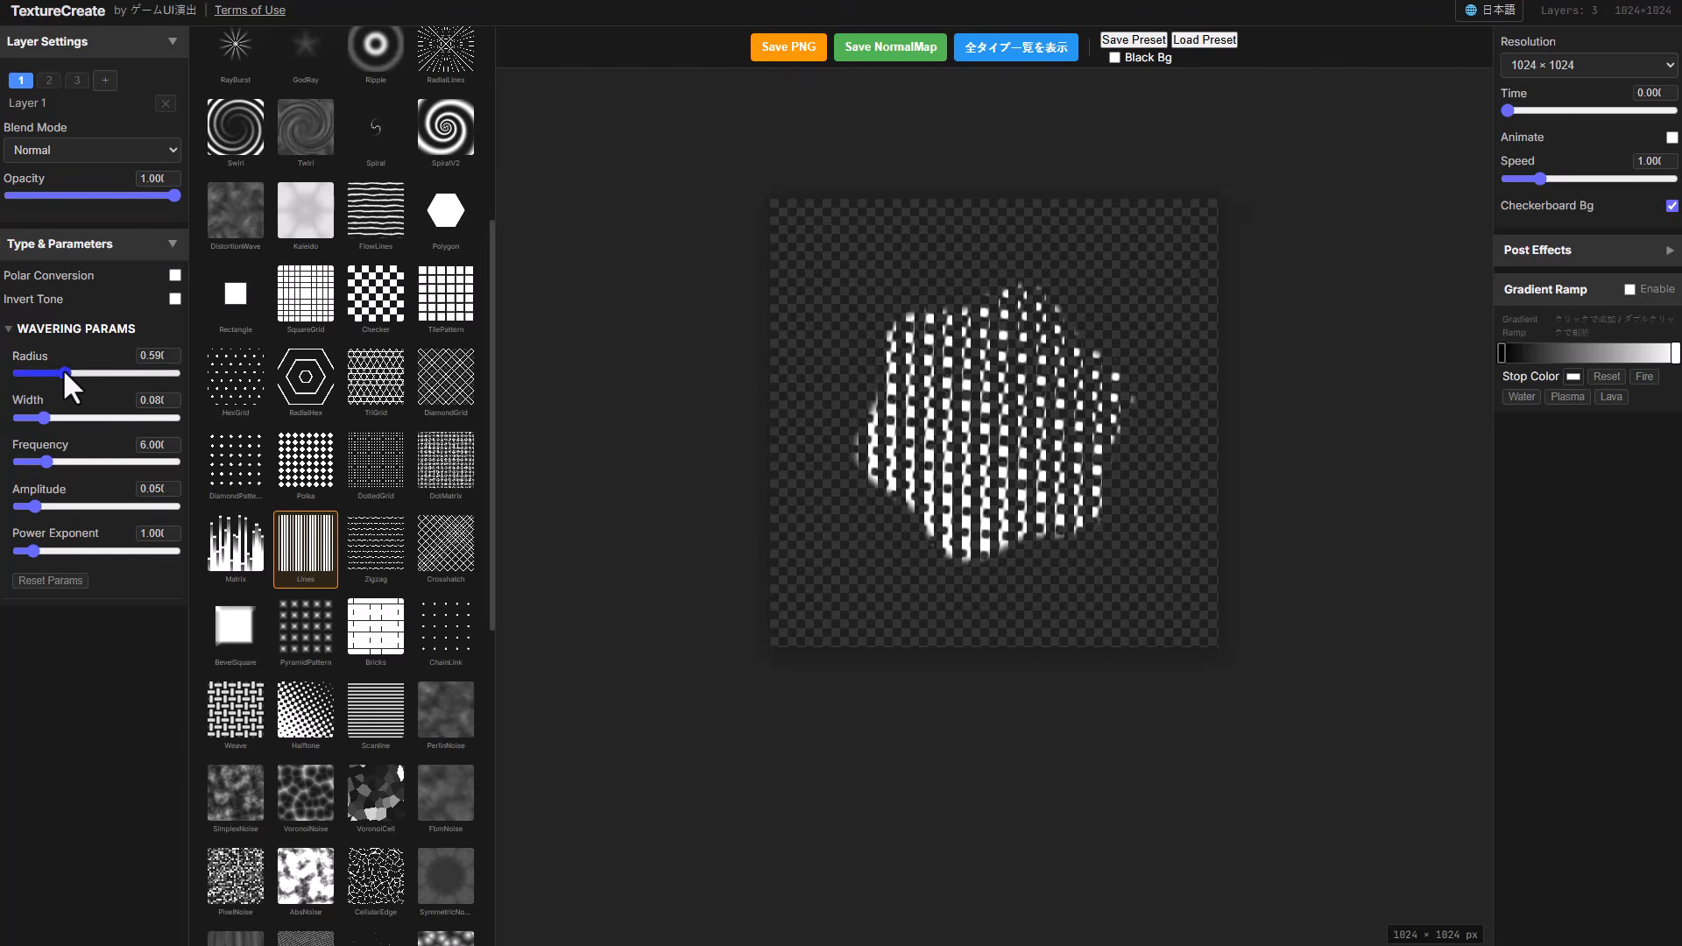
{"action": "mouse_move", "coordinate": [61, 368]}
{"action": "left_mouse_down"}
{"action": "mouse_move", "coordinate": [107, 364]}
{"action": "mouse_move", "coordinate": [74, 363]}
{"action": "left_mouse_up"}
{"action": "left_click_drag", "start_coordinate": [44, 418], "coordinate": [100, 425]}
{"action": "left_click_drag", "start_coordinate": [44, 550], "coordinate": [81, 513]}
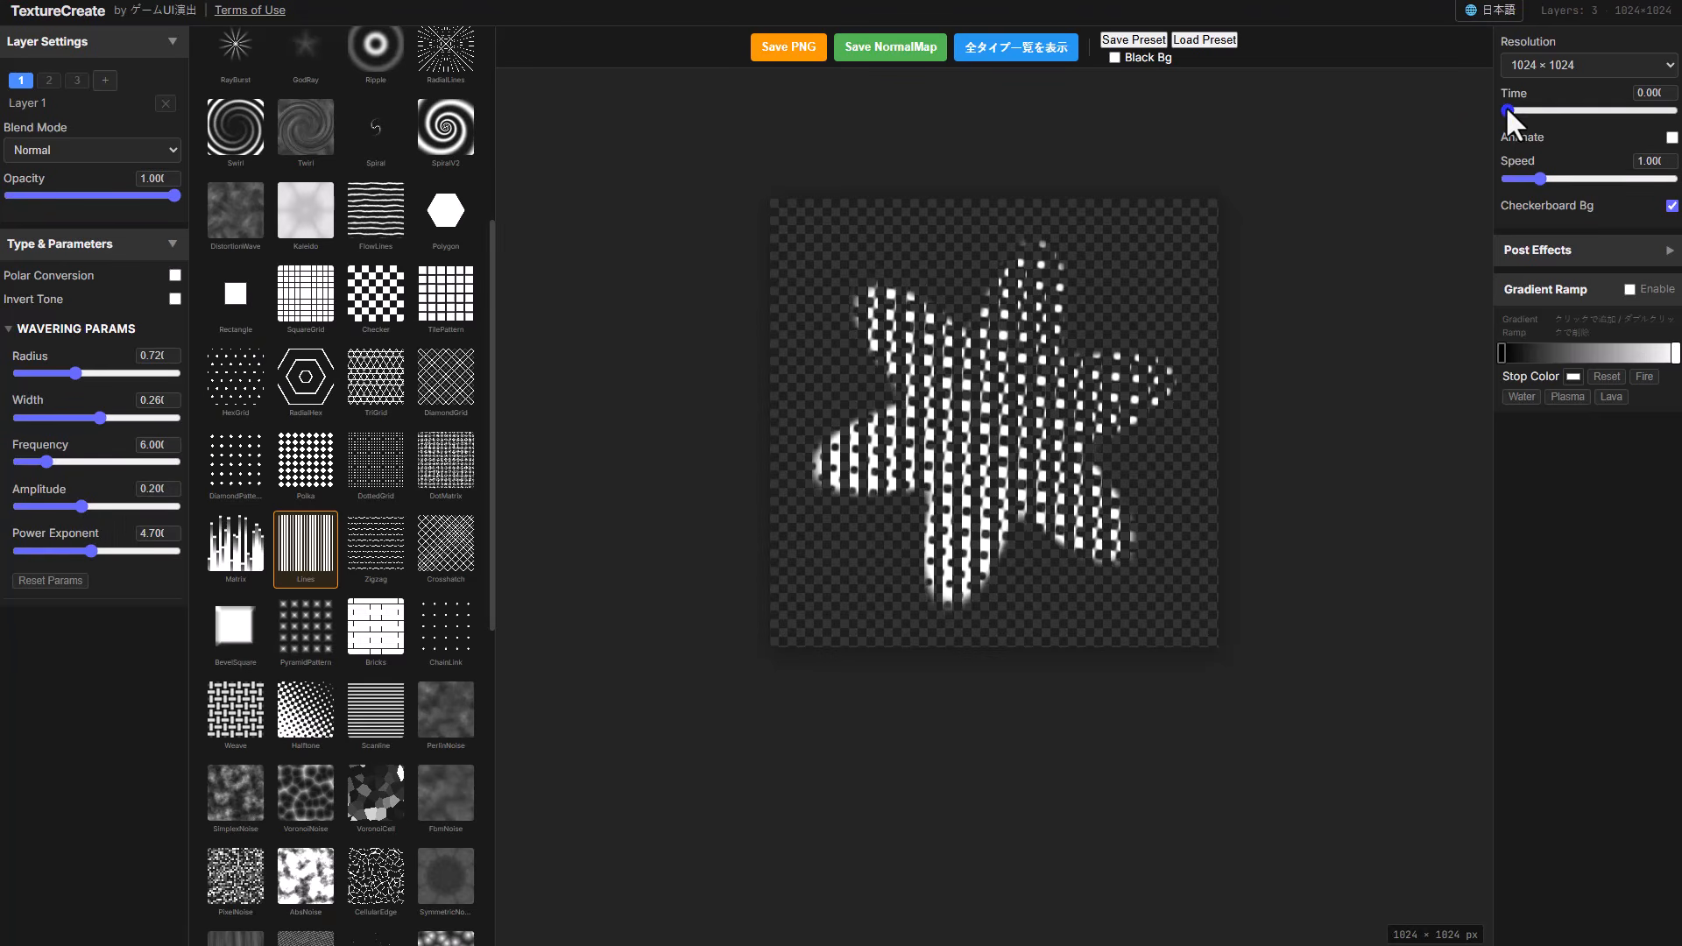
Enable animation and set layer 1's WaveRing frequency to 9 and radius to 0.9
{"action": "left_click", "coordinate": [1671, 138]}
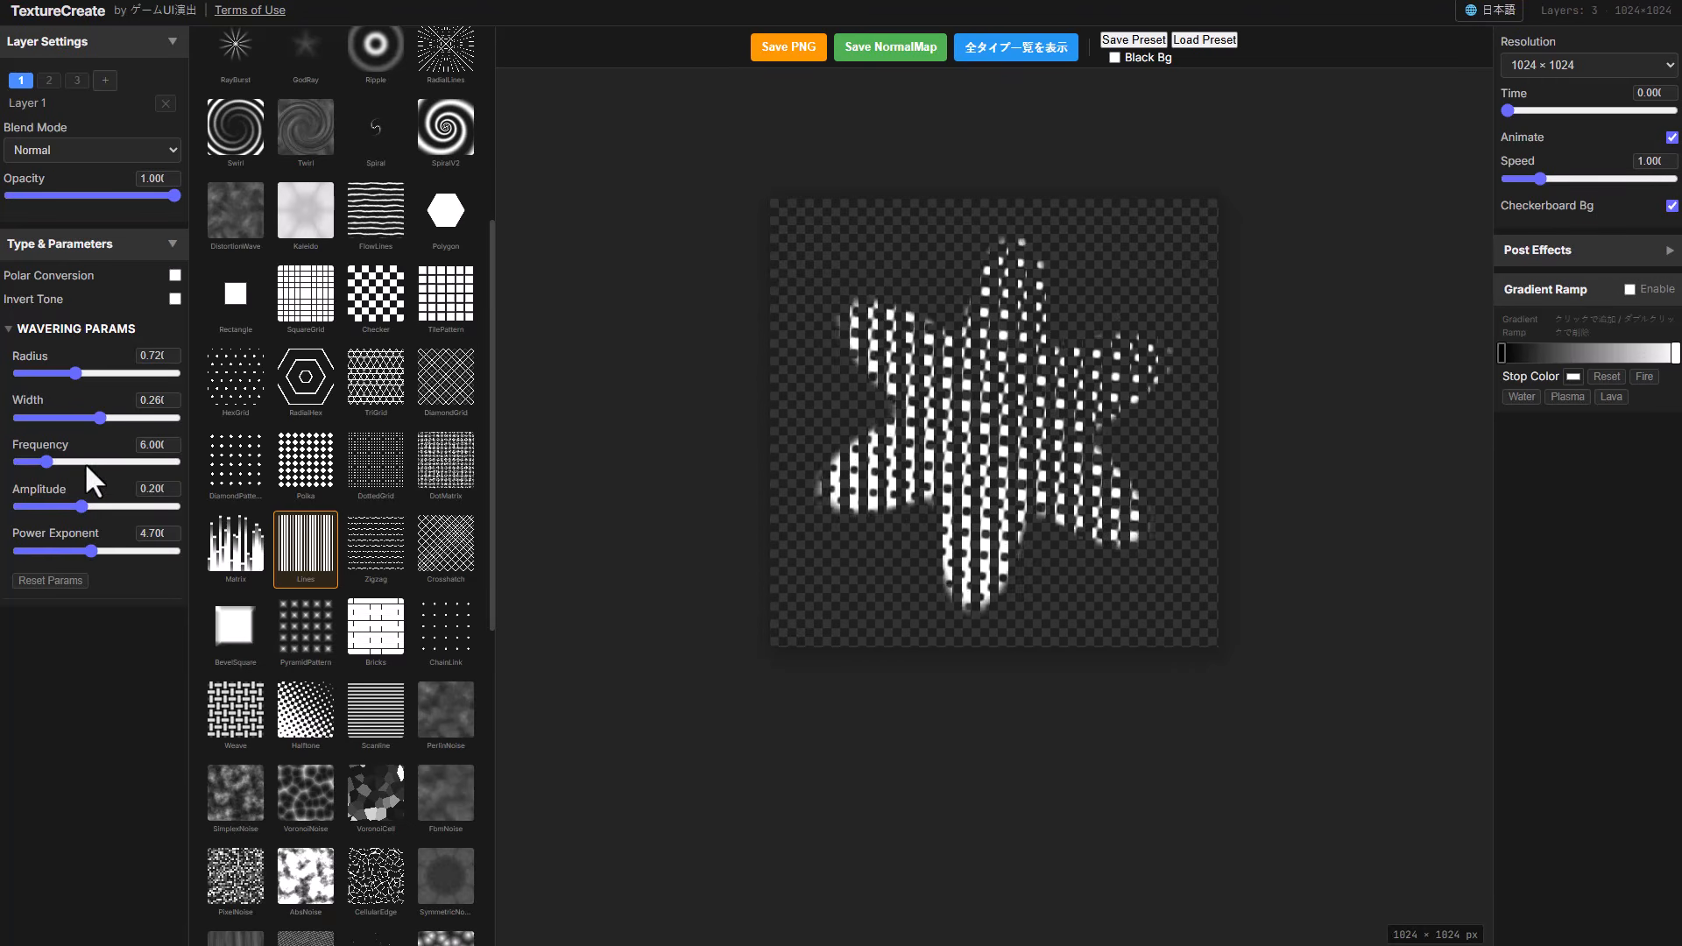
{"action": "left_click_drag", "start_coordinate": [49, 461], "coordinate": [85, 470]}
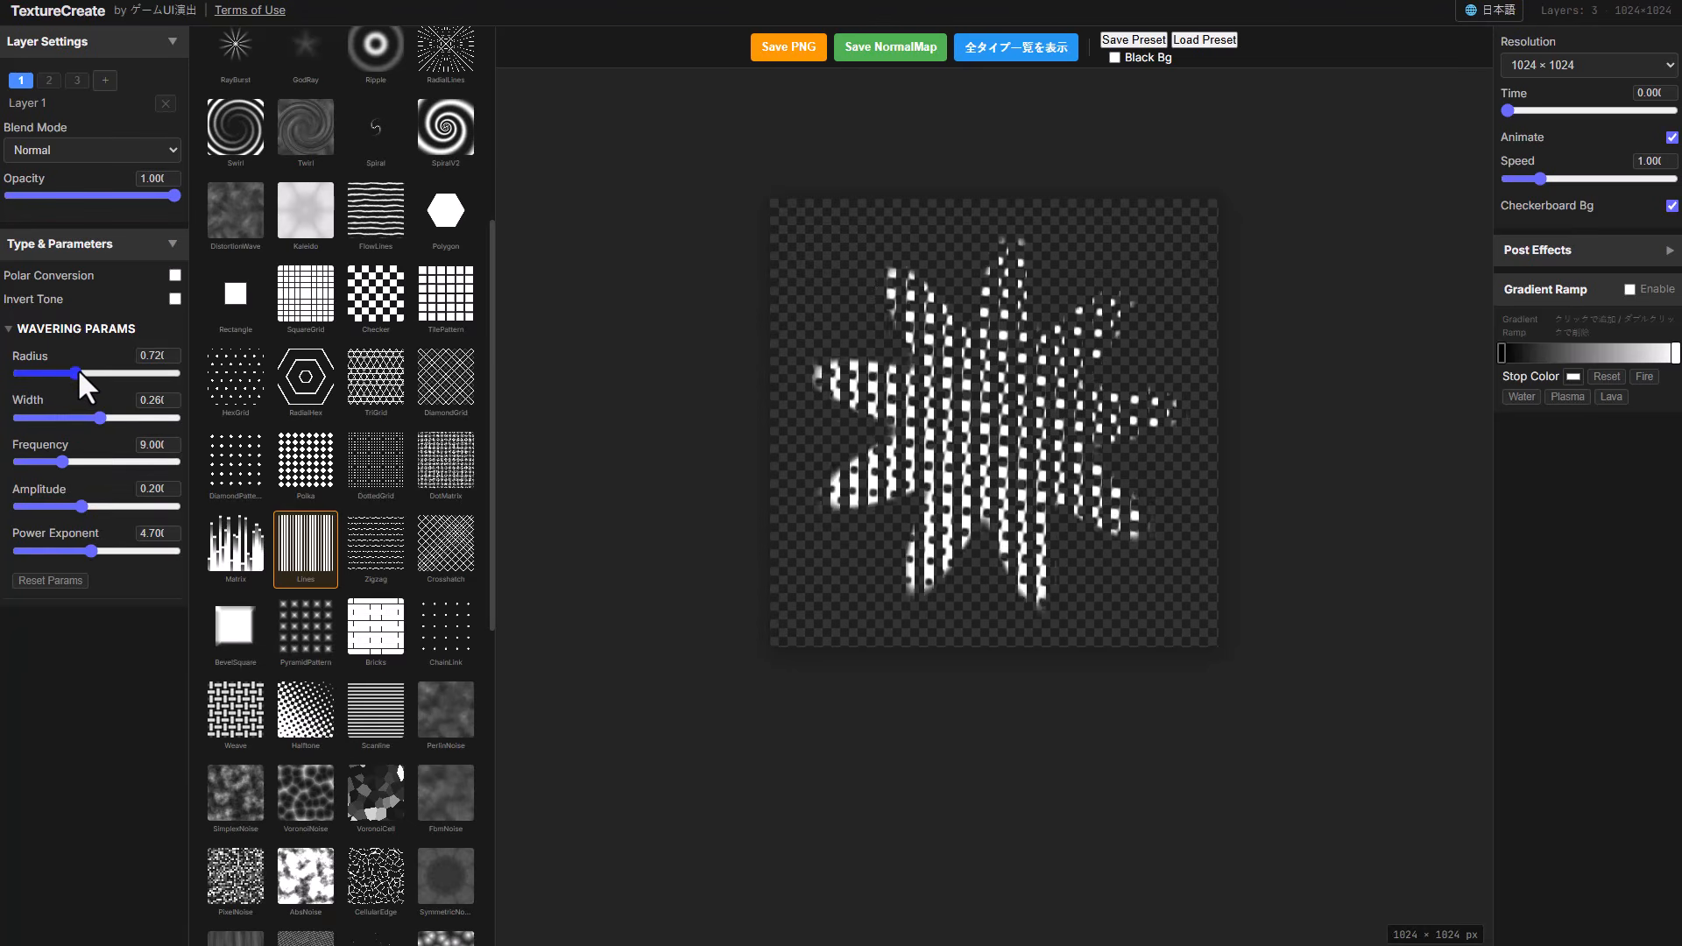
{"action": "mouse_move", "coordinate": [76, 373]}
{"action": "left_mouse_down"}
{"action": "mouse_move", "coordinate": [105, 373]}
{"action": "mouse_move", "coordinate": [89, 377]}
{"action": "left_mouse_up"}
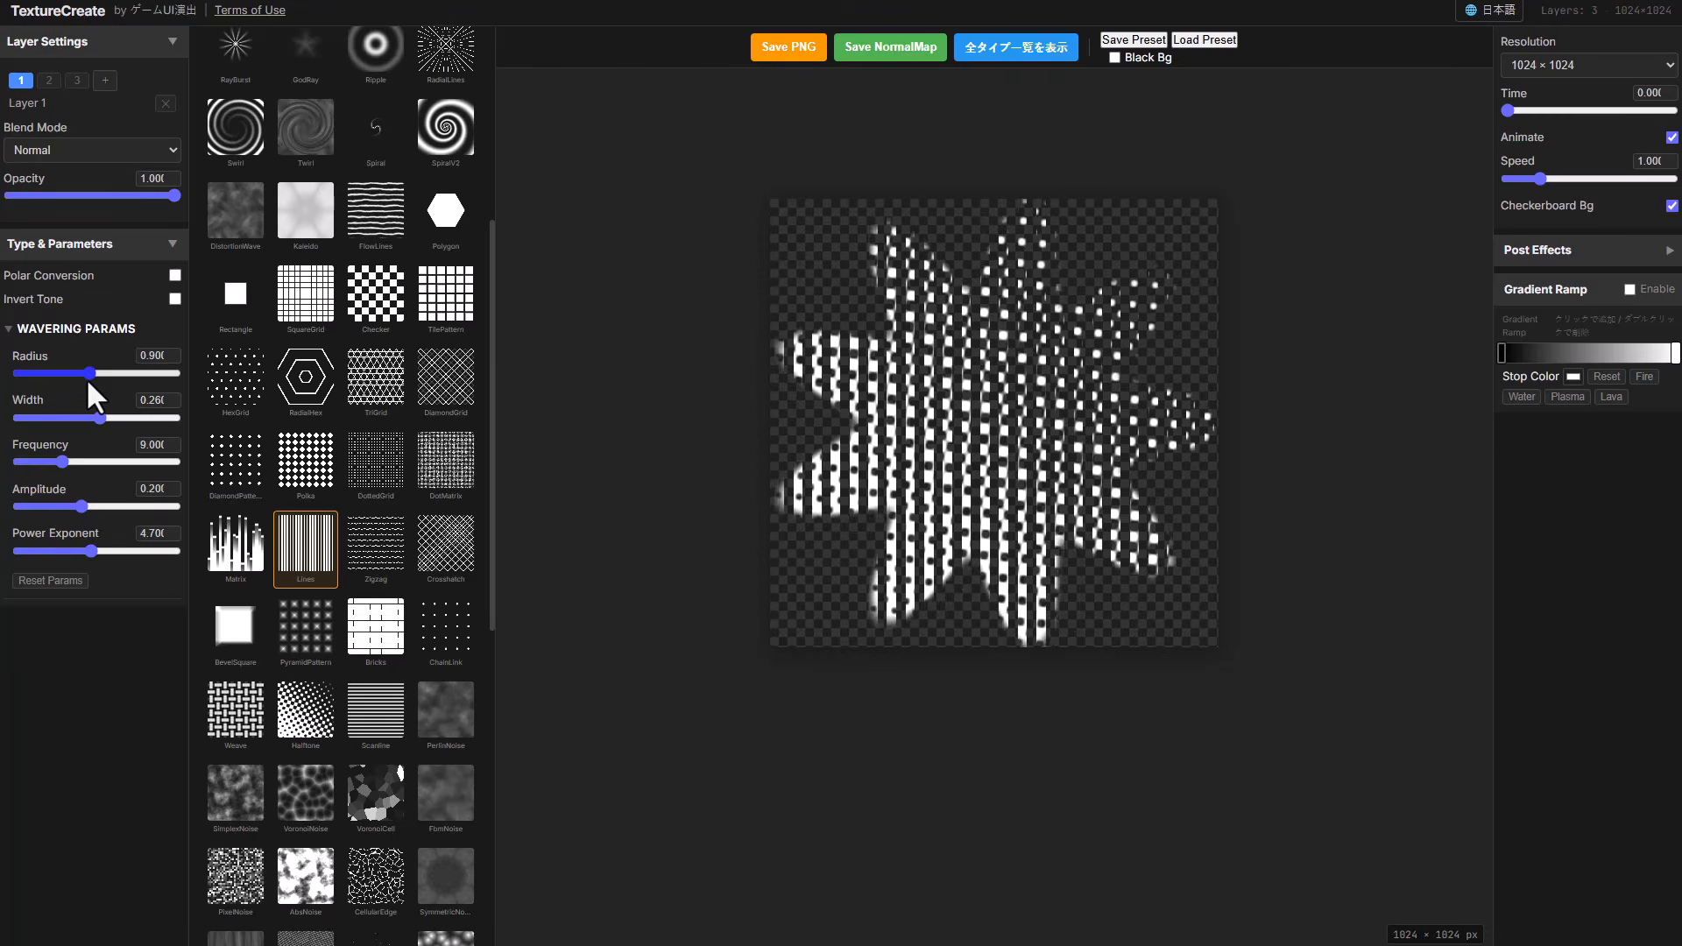
Try the Blur post effect, lowering its strength to 0, and switch it off again
{"action": "left_click", "coordinate": [1667, 252]}
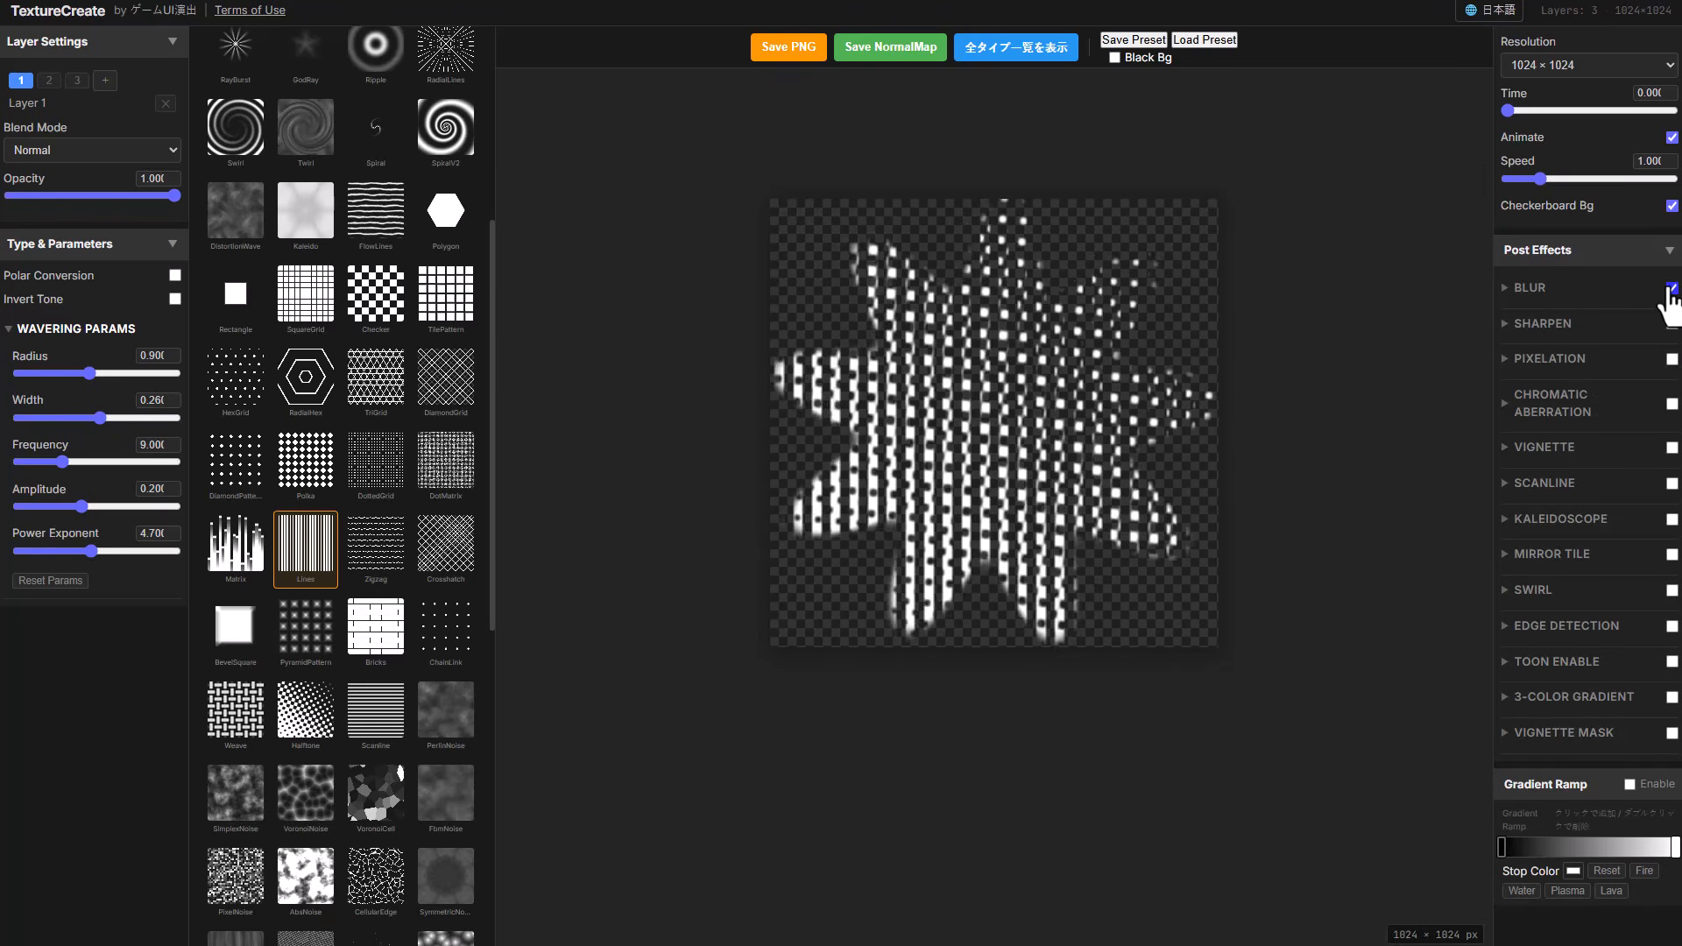
{"action": "left_click", "coordinate": [1515, 290]}
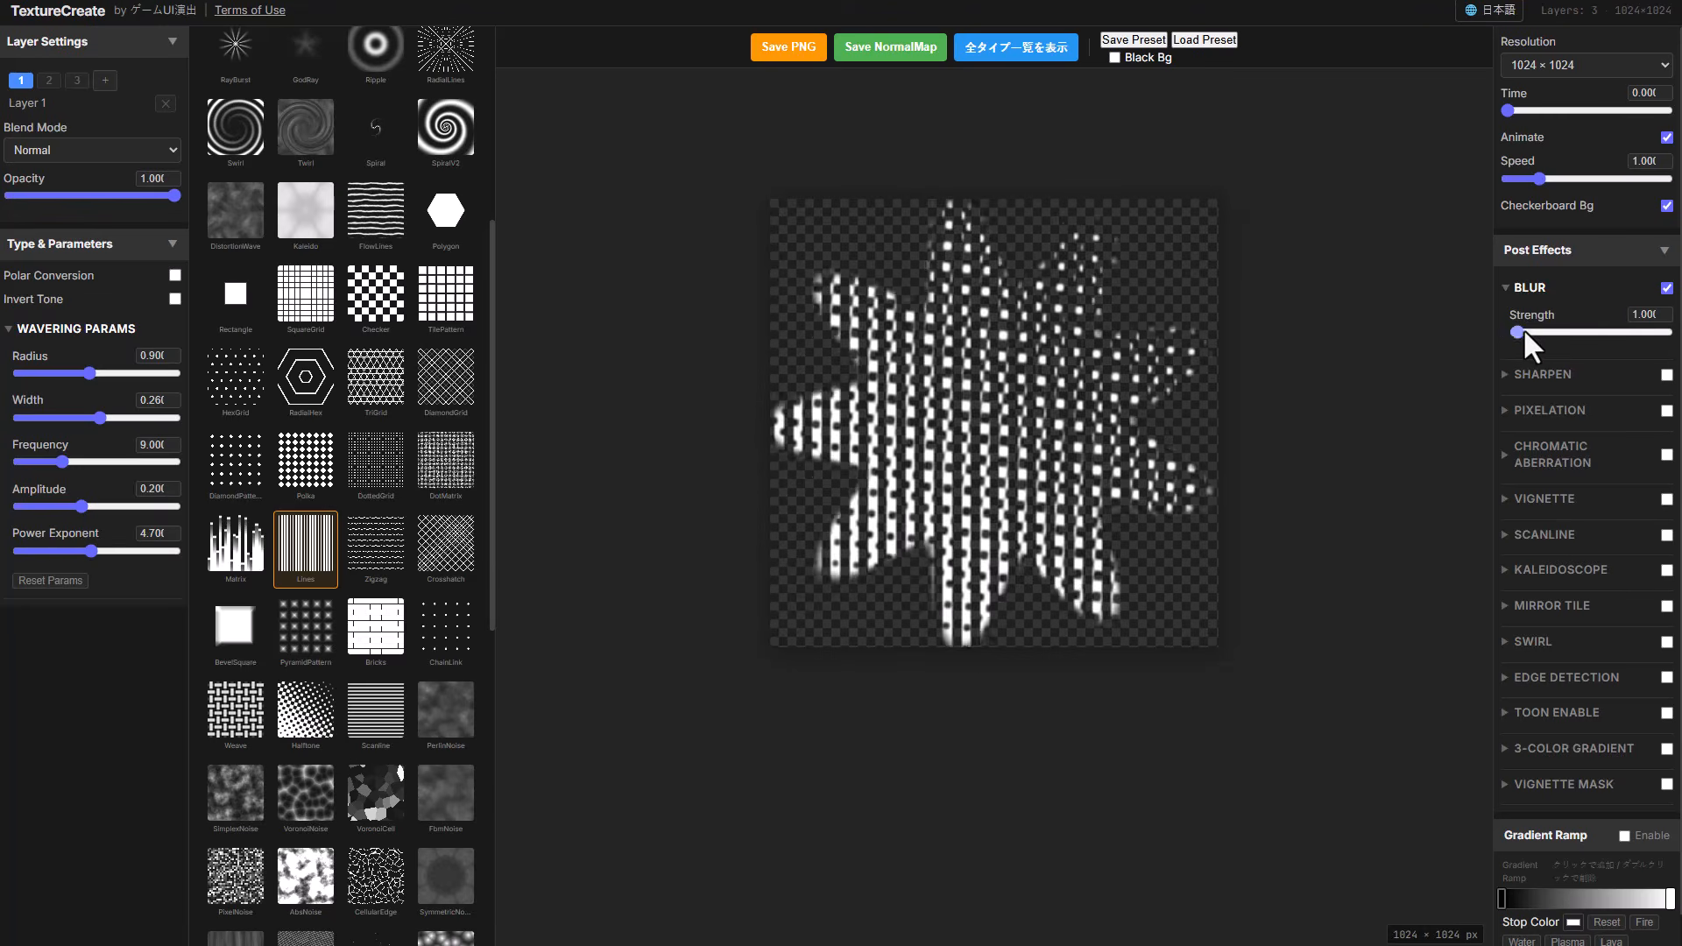
{"action": "mouse_move", "coordinate": [1522, 330]}
{"action": "left_mouse_down"}
{"action": "mouse_move", "coordinate": [1543, 331]}
{"action": "mouse_move", "coordinate": [1503, 329]}
{"action": "left_mouse_up"}
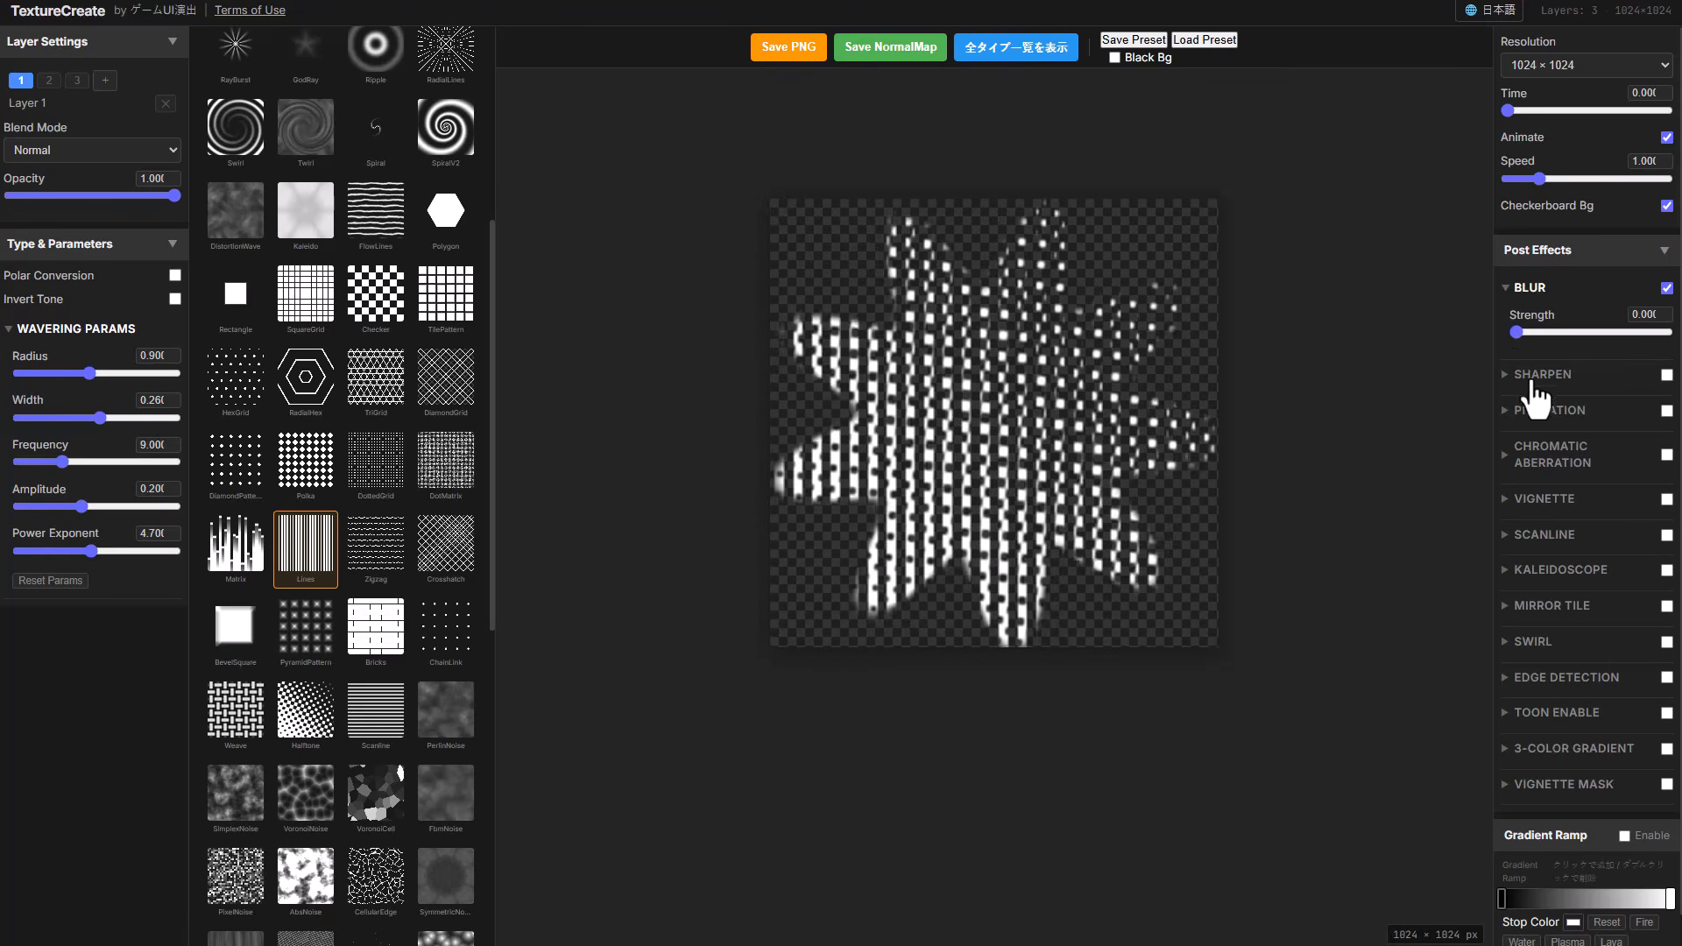
{"action": "left_click", "coordinate": [1666, 288]}
Try the Pixelation, Chromatic Aberration, Vignette and Scanline post effects one at a time, switching each off again
{"action": "left_click", "coordinate": [1665, 410]}
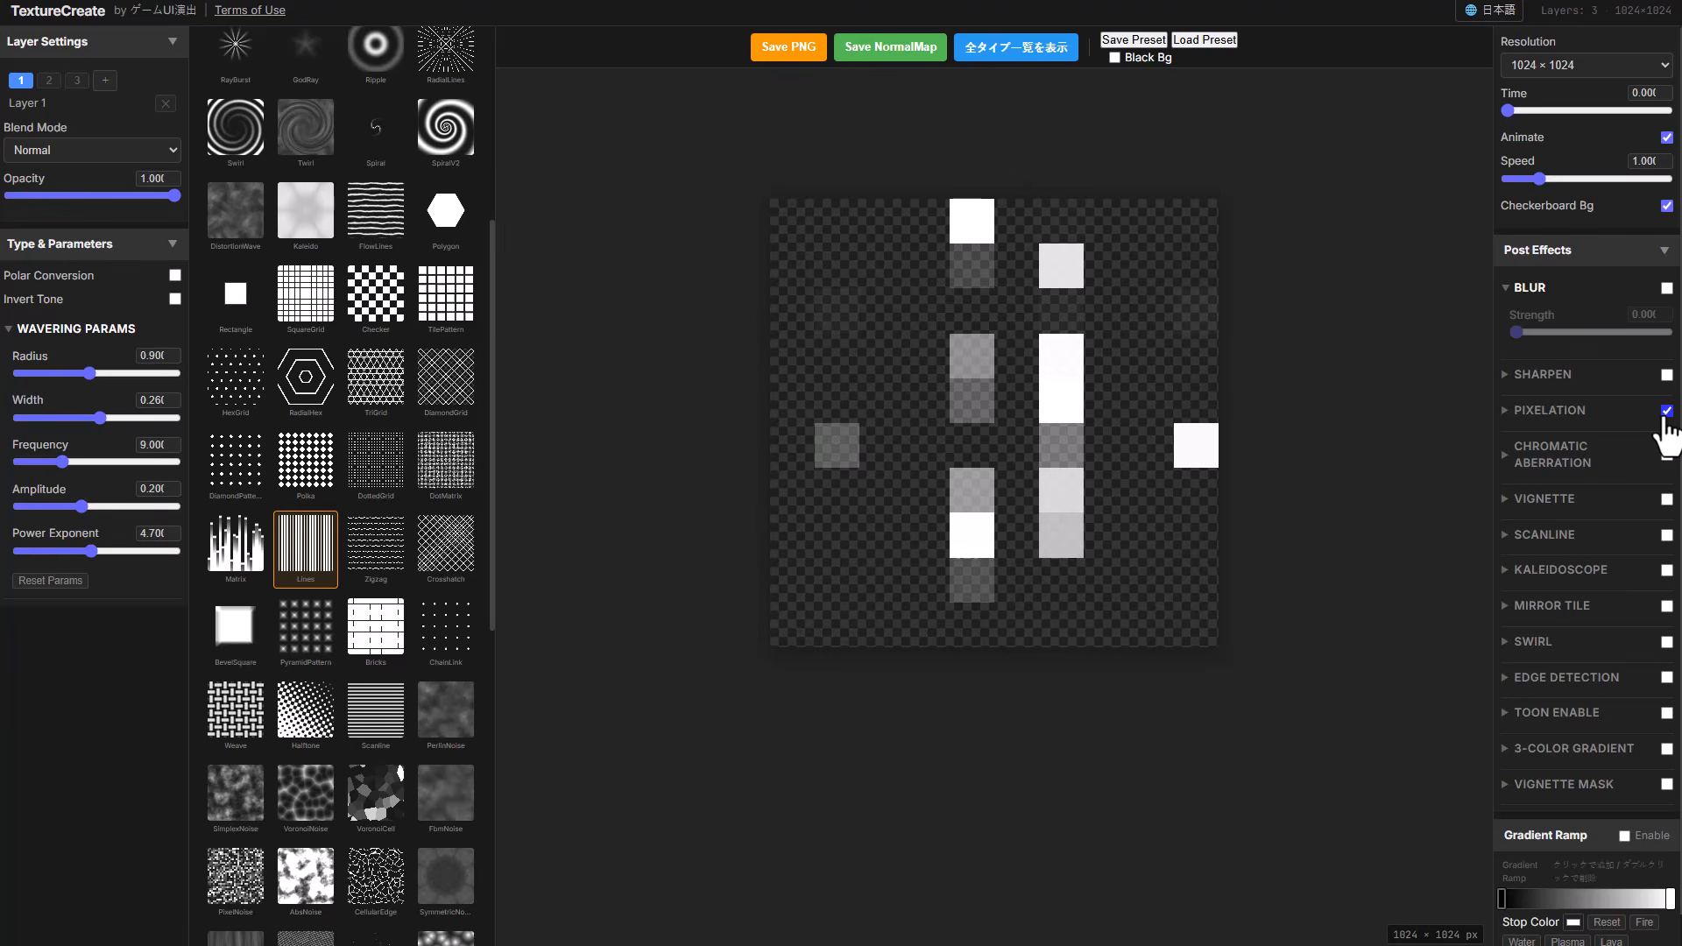
{"action": "left_click", "coordinate": [1666, 410]}
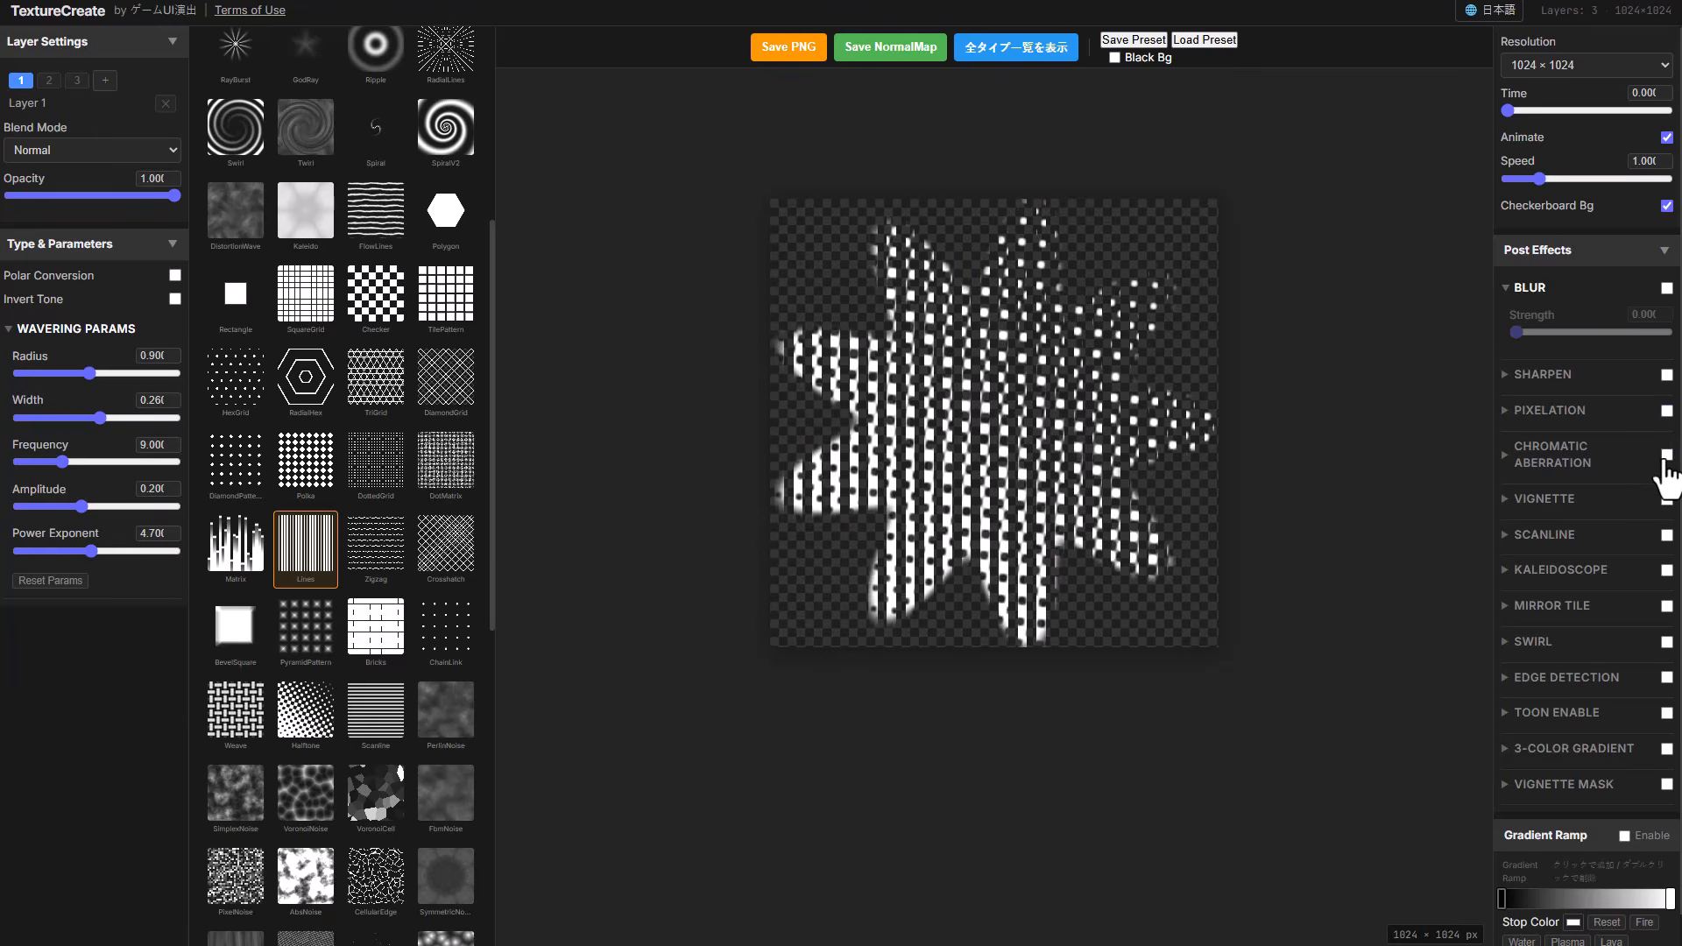
{"action": "left_click", "coordinate": [1666, 455]}
{"action": "left_click", "coordinate": [1666, 455]}
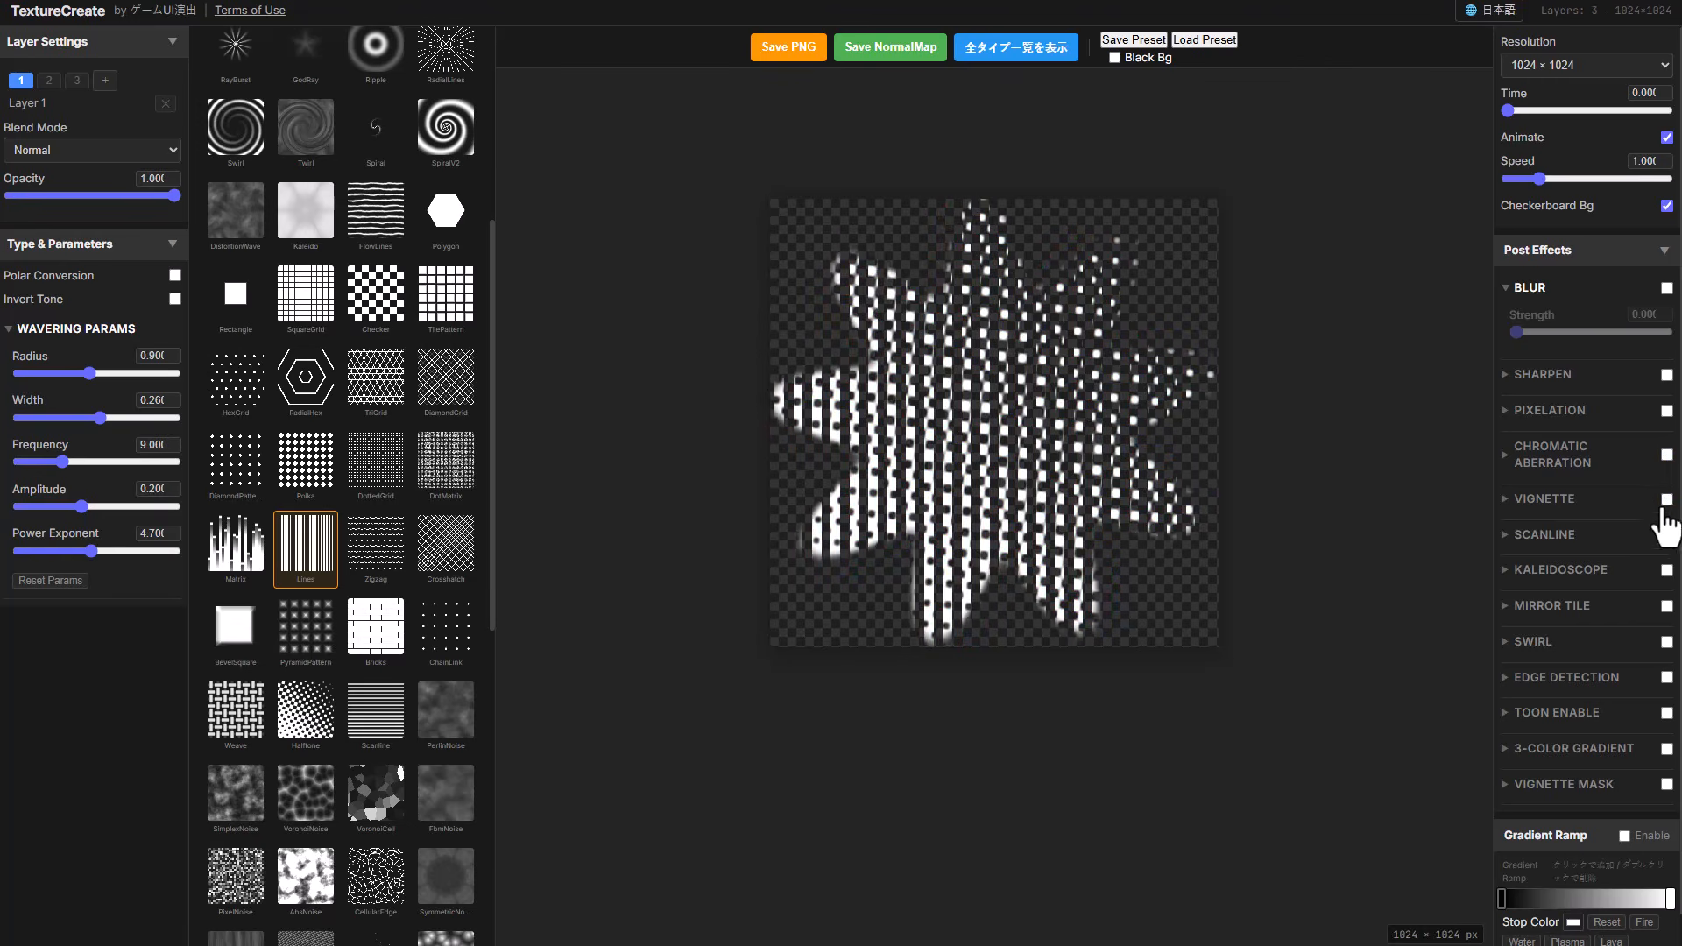
{"action": "left_click", "coordinate": [1666, 499]}
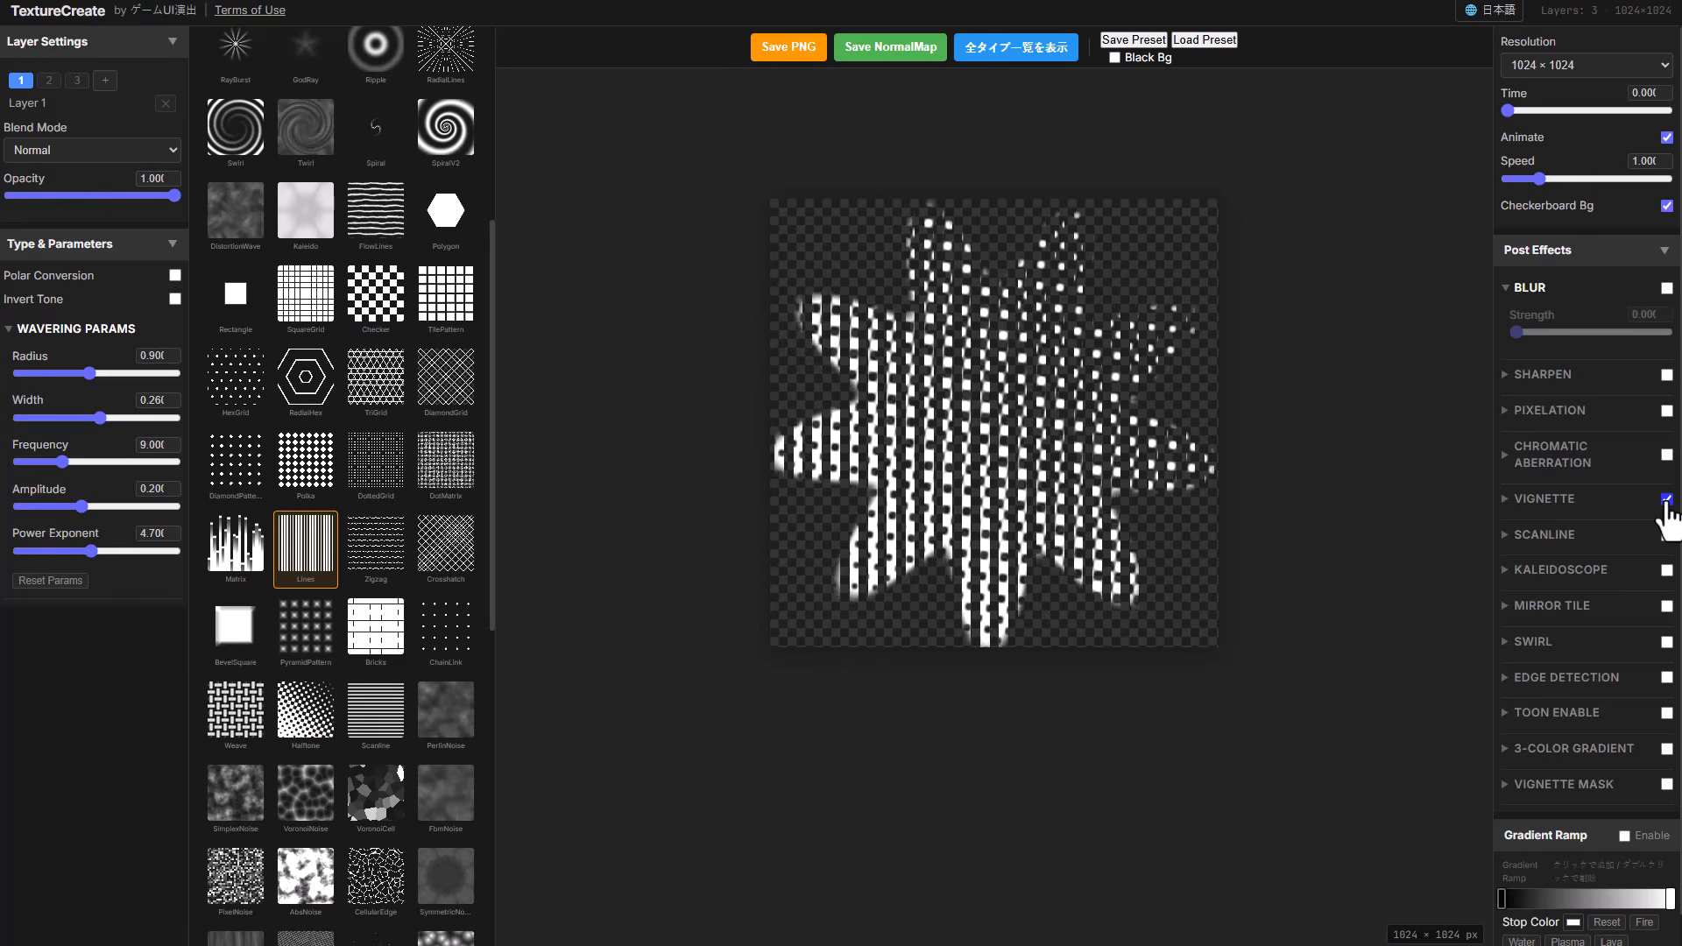
{"action": "left_click", "coordinate": [1665, 499]}
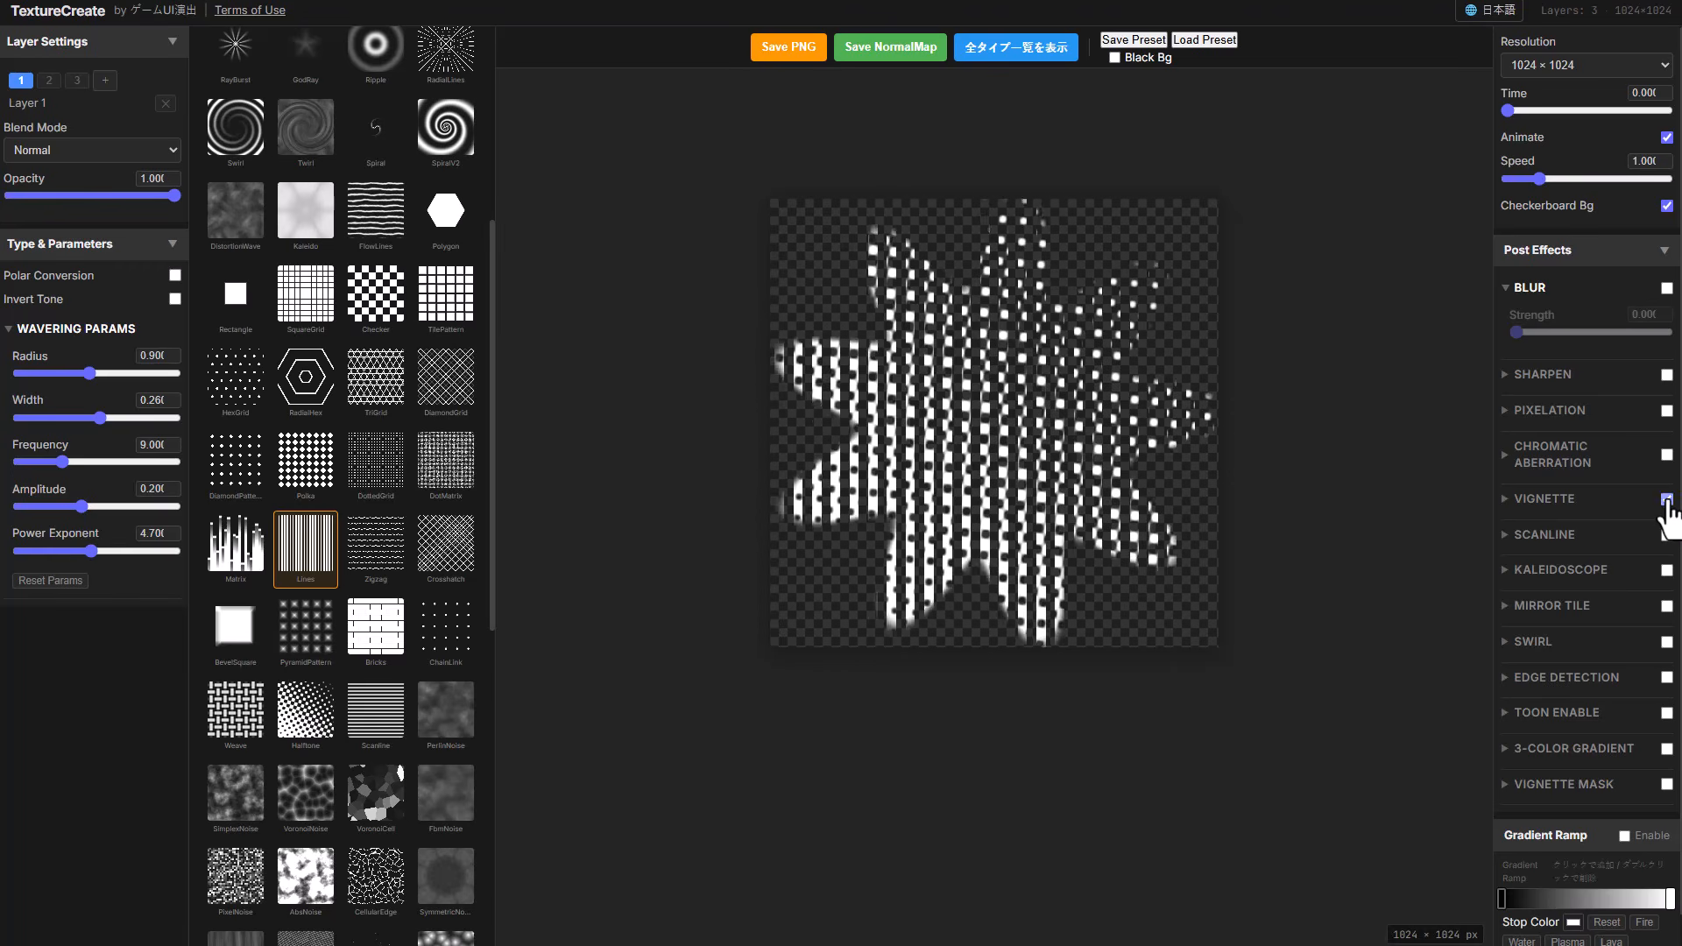
{"action": "left_click", "coordinate": [1666, 535]}
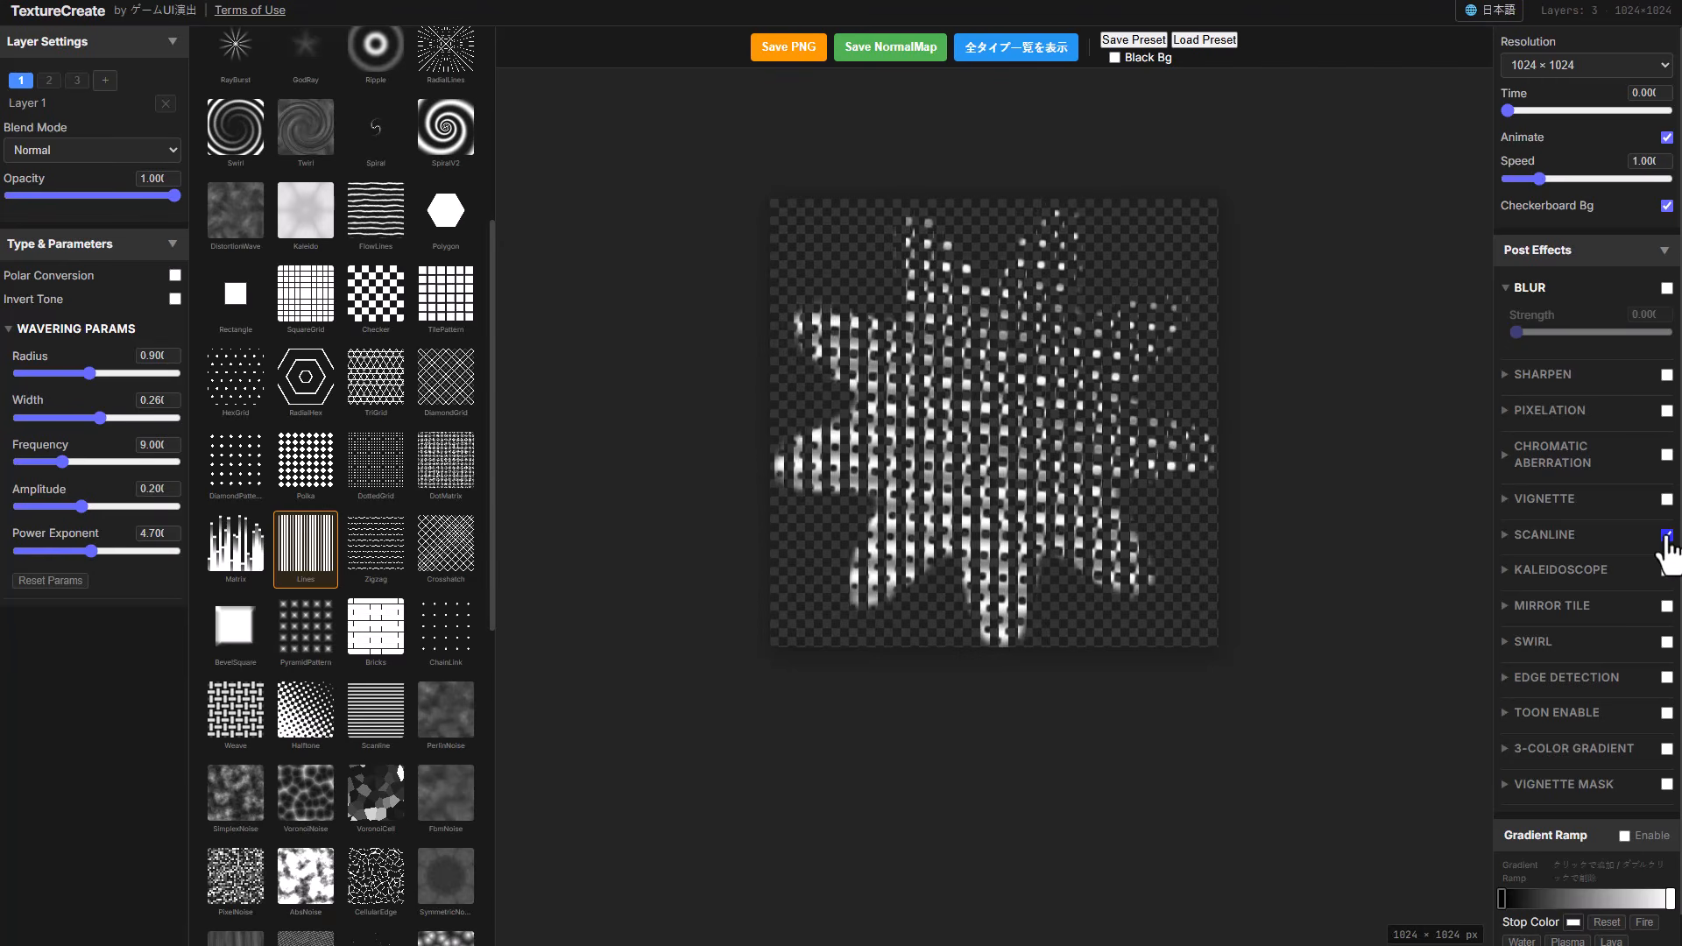
{"action": "left_click", "coordinate": [1665, 535]}
Try the Kaleidoscope post effect, switch it off, and try Mirror Tile instead
{"action": "left_click", "coordinate": [1666, 570]}
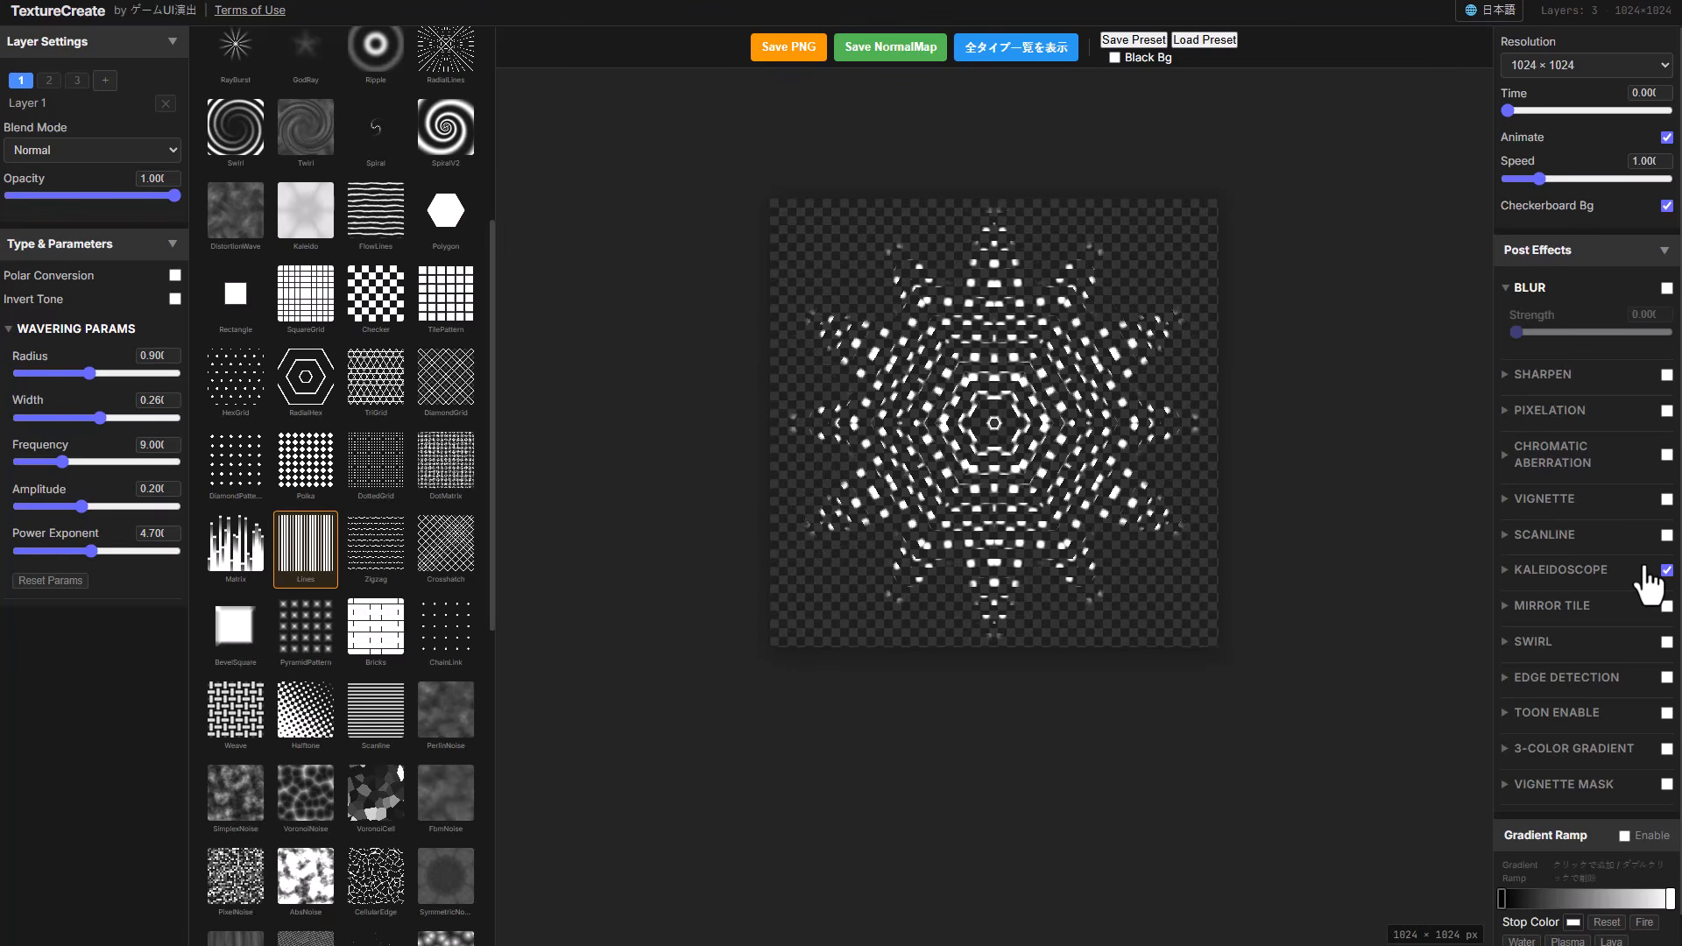
{"action": "left_click", "coordinate": [1666, 570]}
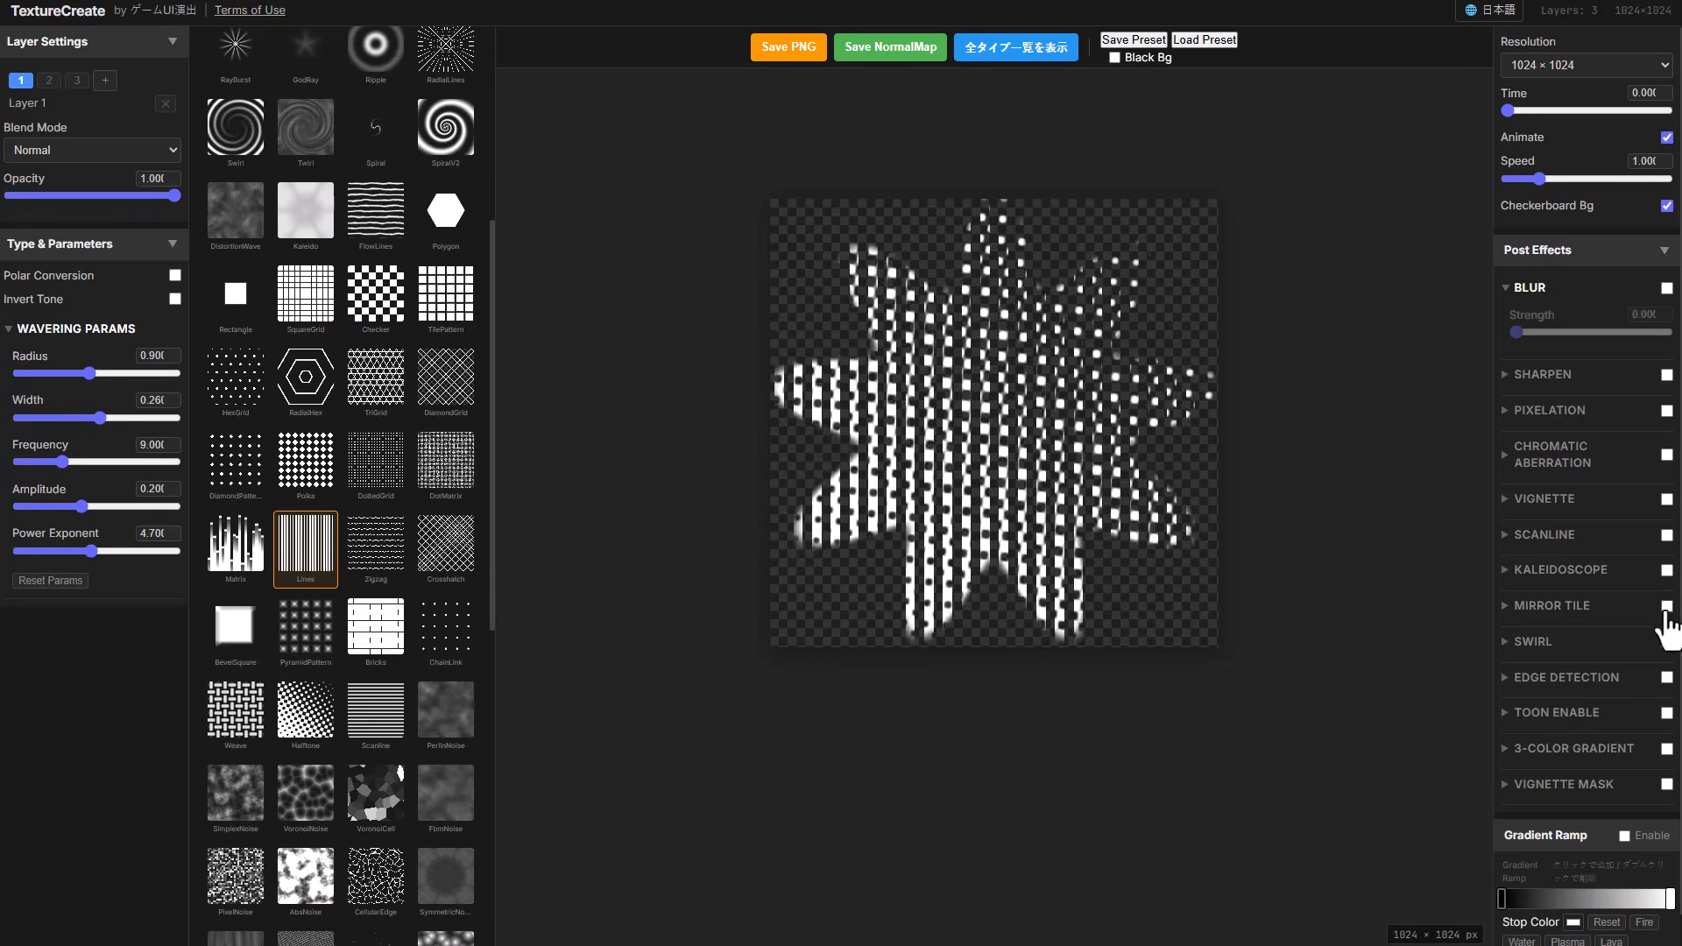
{"action": "left_click", "coordinate": [1665, 607]}
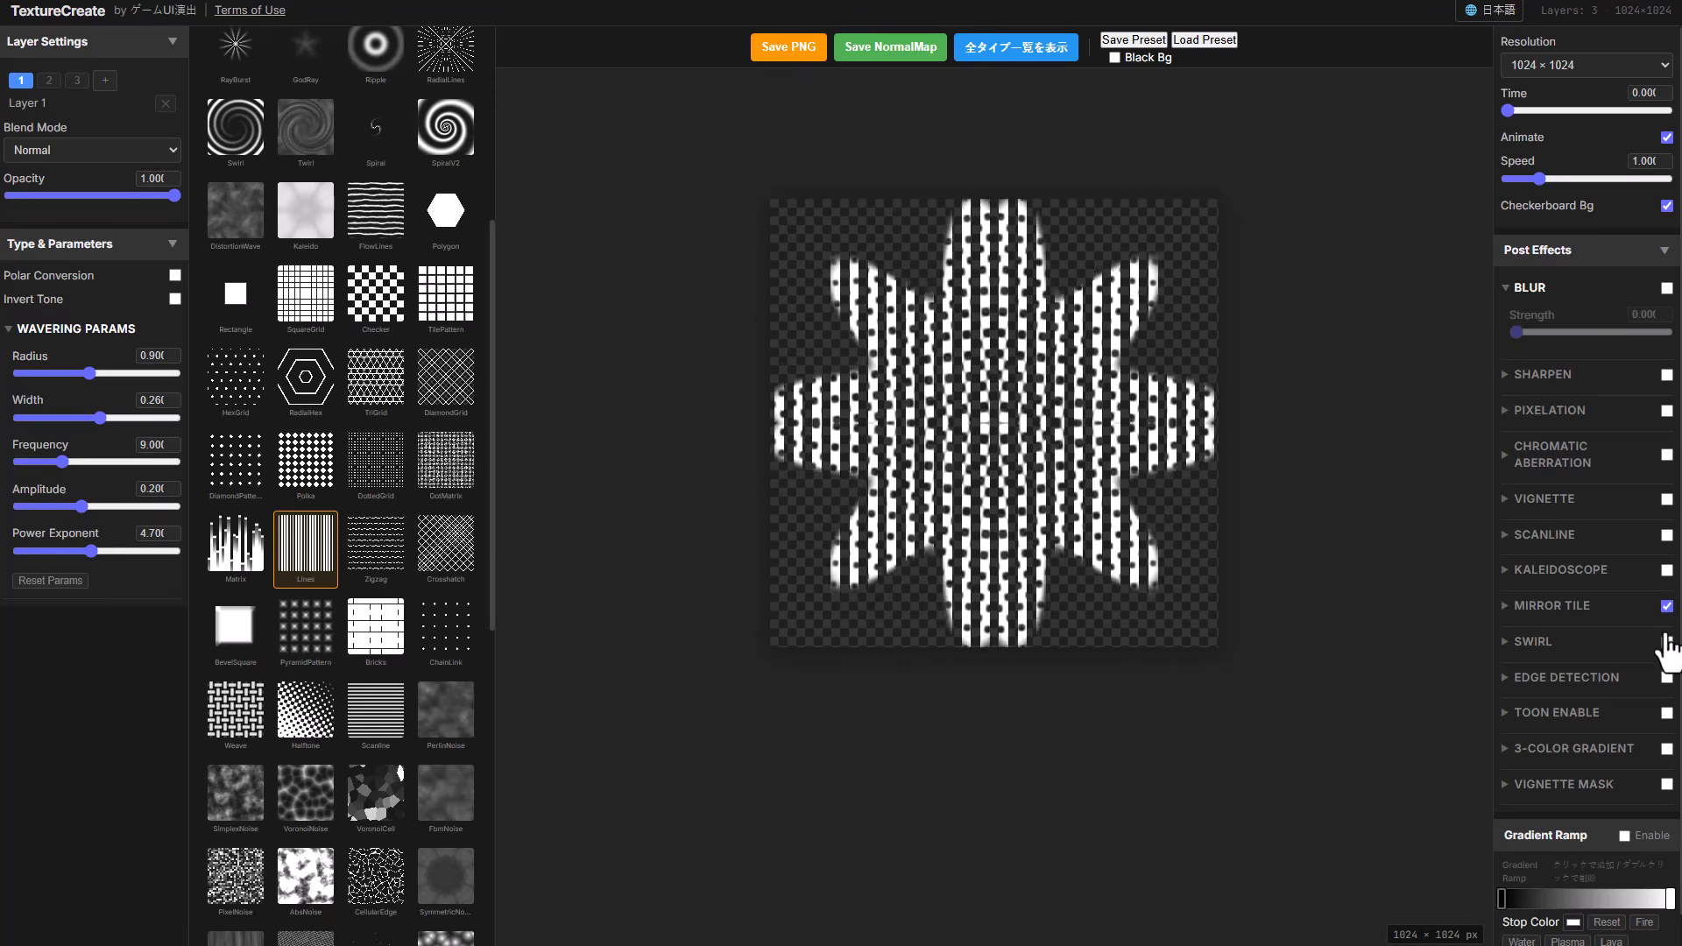
Combine the Swirl and Kaleidoscope post effects, with Mirror Tile switched off
{"action": "left_click", "coordinate": [1666, 642]}
{"action": "left_click", "coordinate": [1666, 606]}
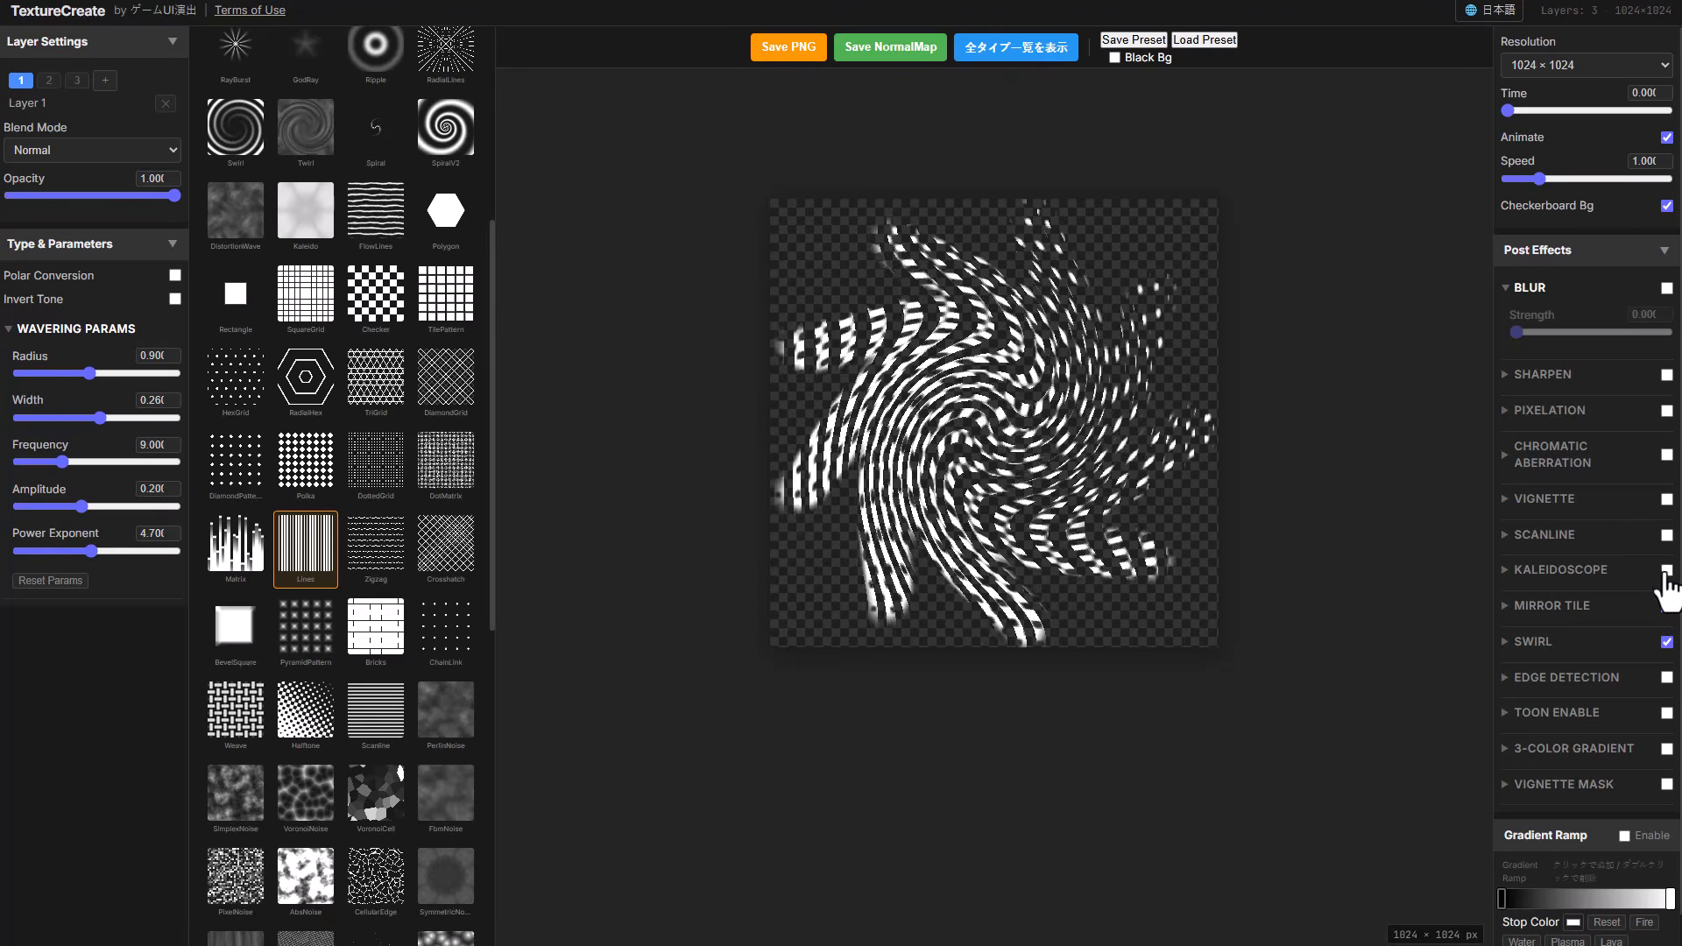
{"action": "left_click", "coordinate": [1666, 571]}
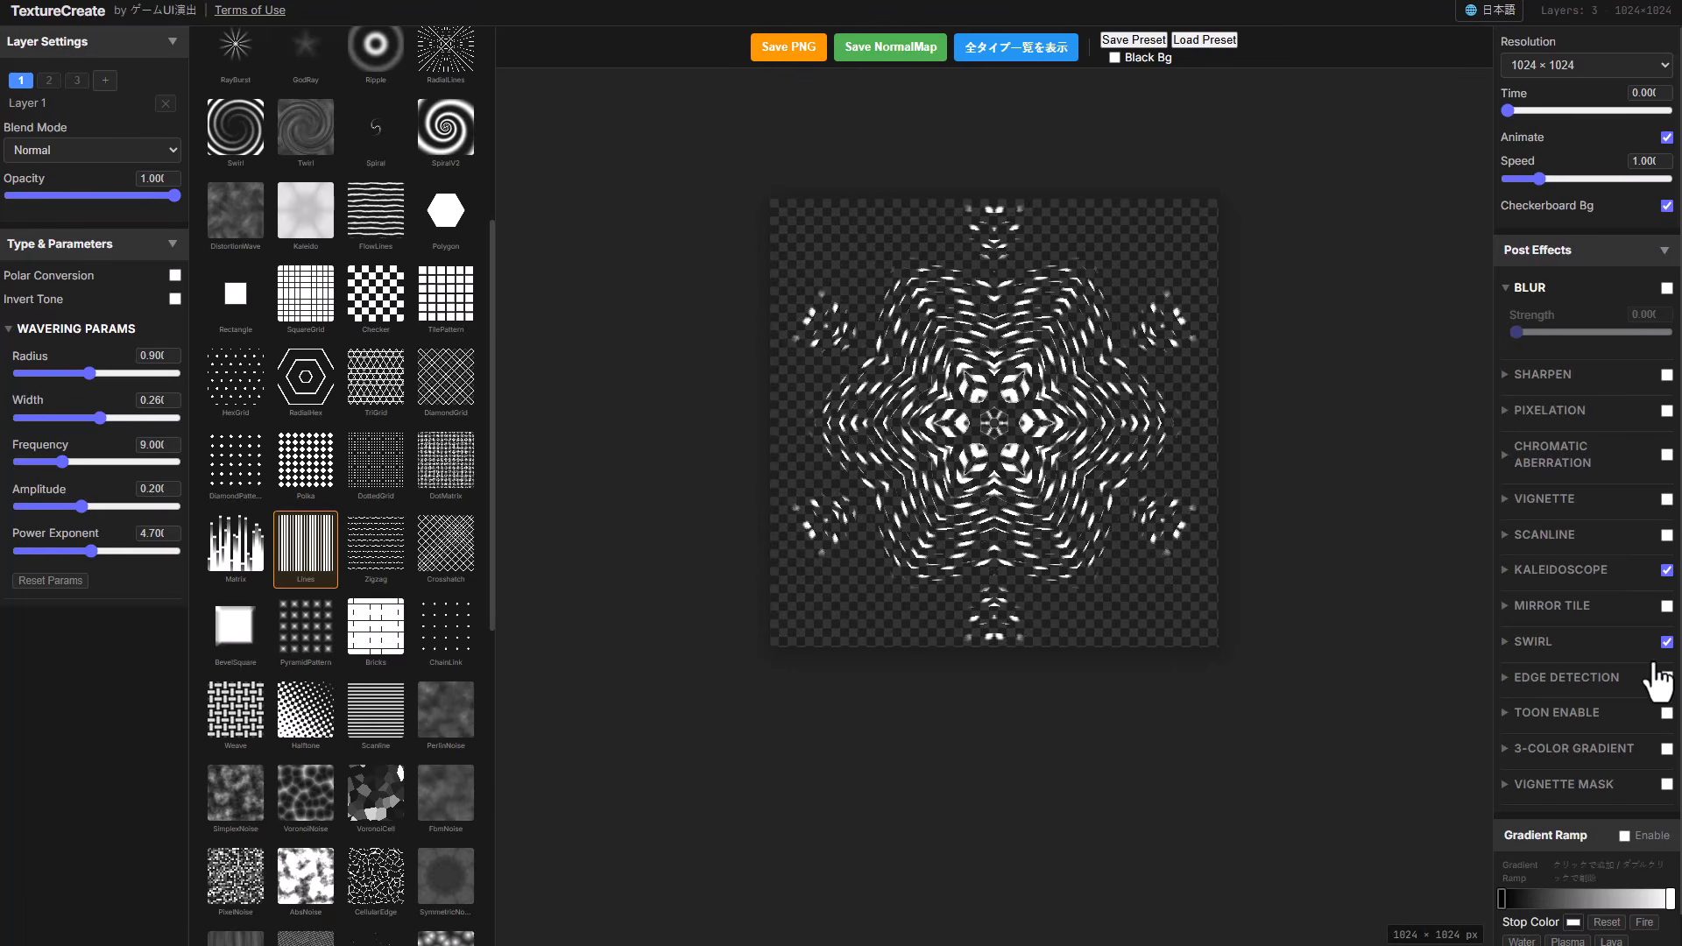
Enable the Gradient Ramp and colour its start stop red and its end stop mint green
{"action": "scroll", "coordinate": [1643, 685], "scroll_direction": "down", "scroll_amount": 1}
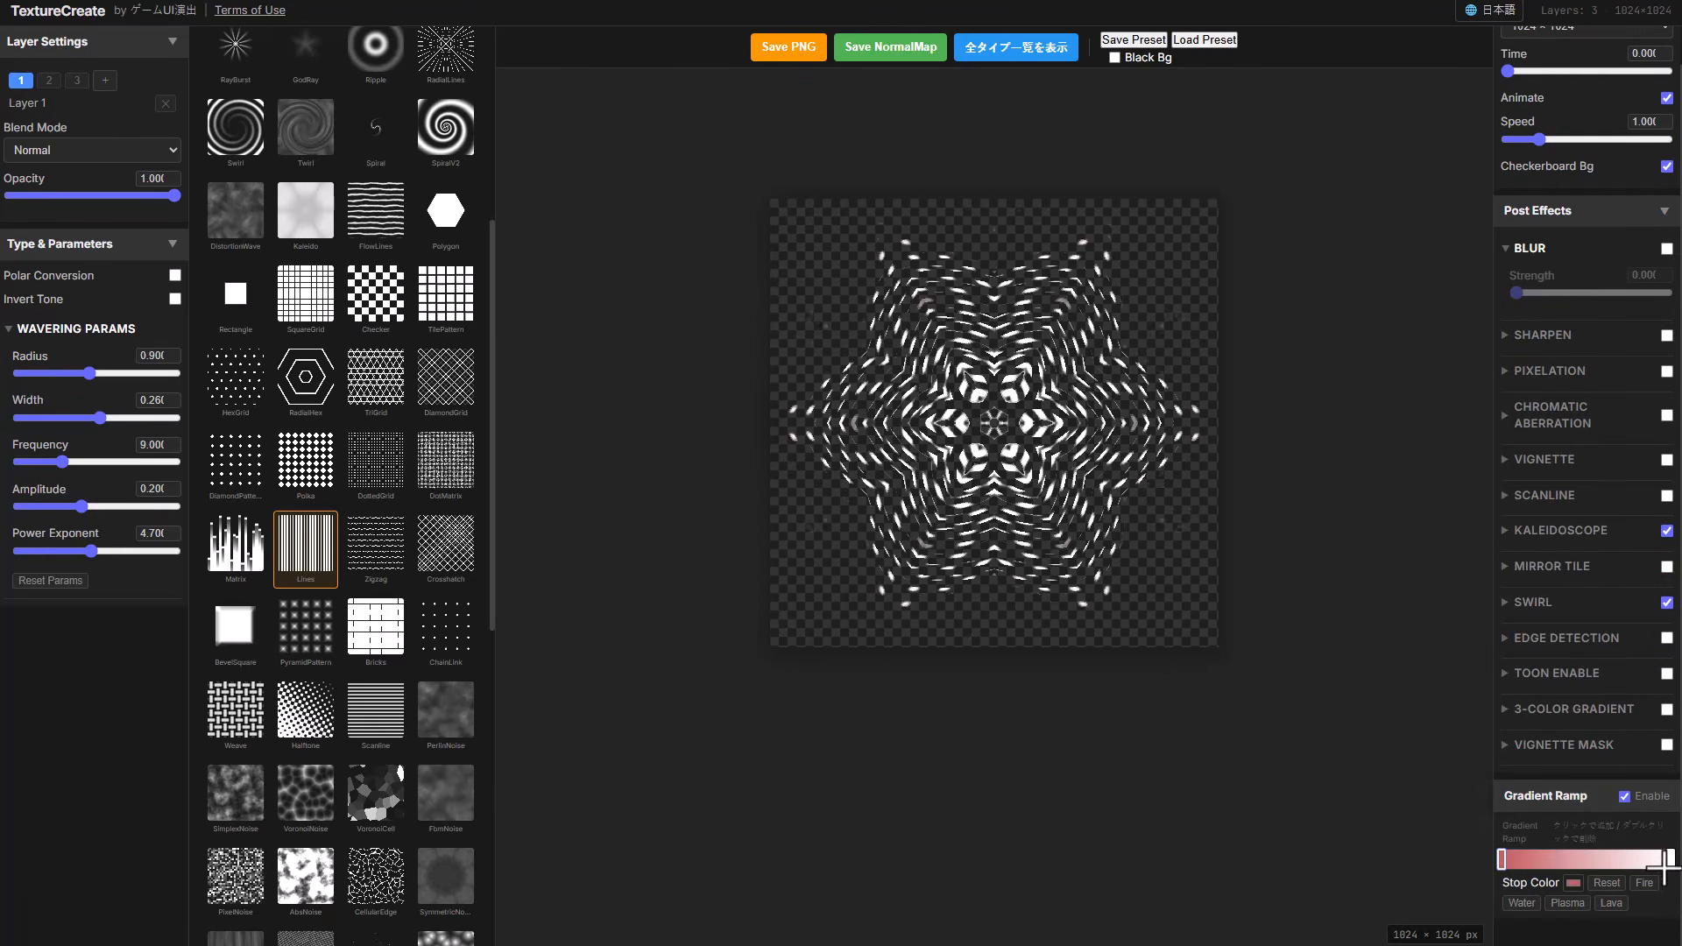
{"action": "left_click", "coordinate": [1667, 860]}
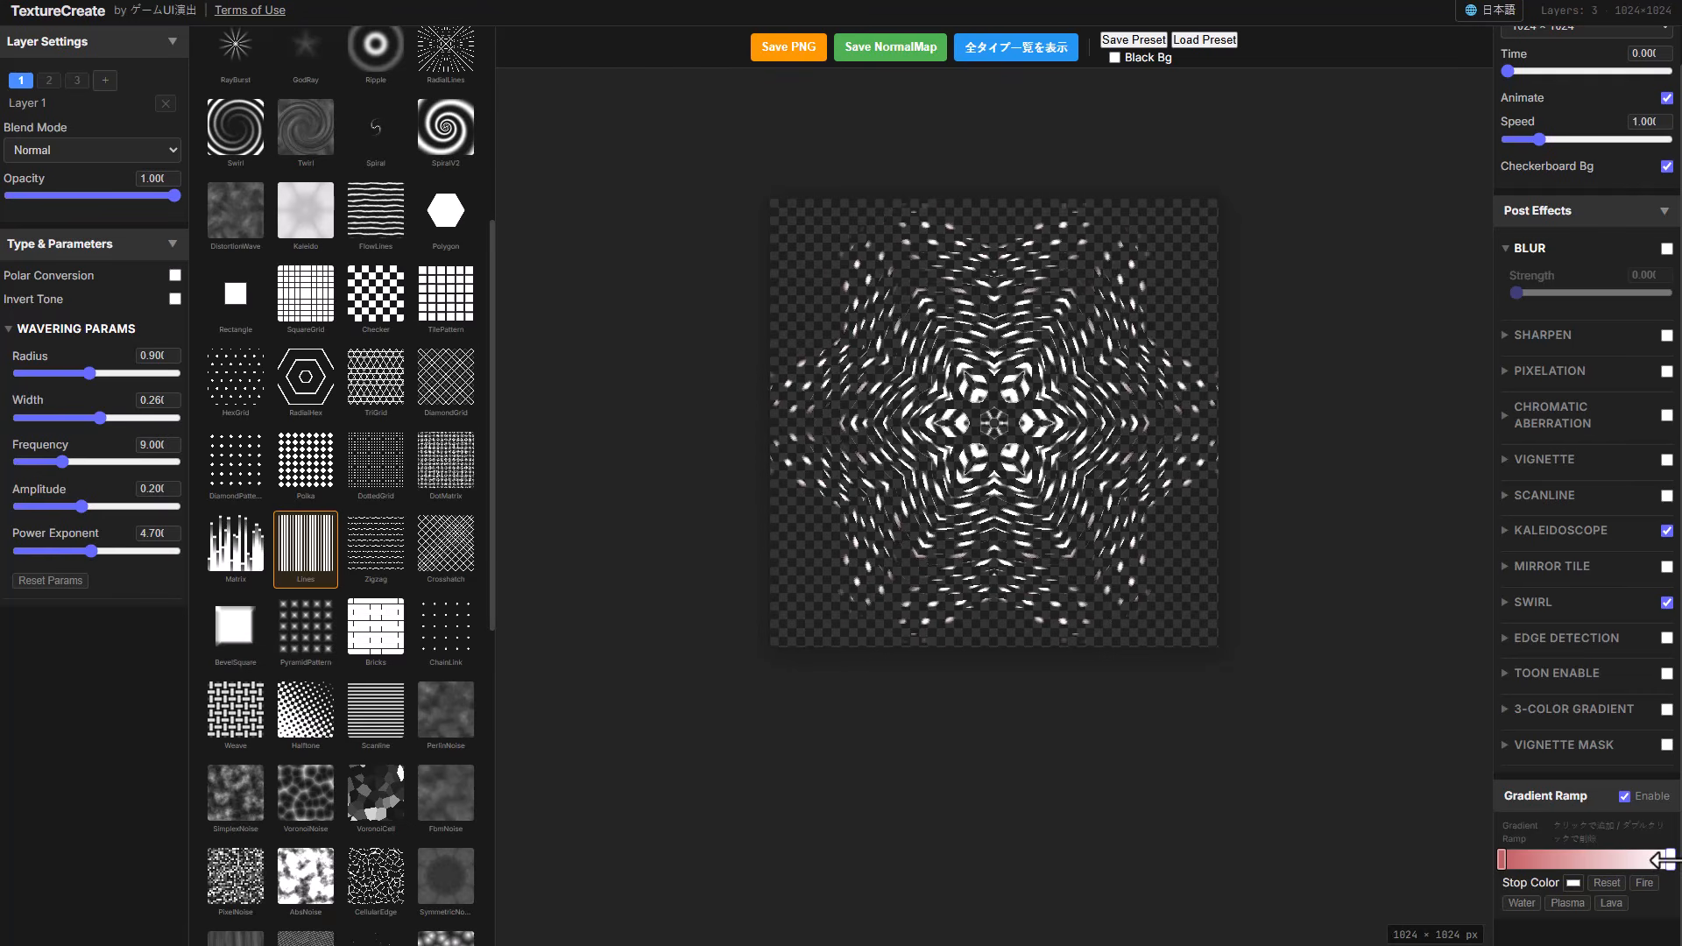
{"action": "left_click", "coordinate": [1573, 882]}
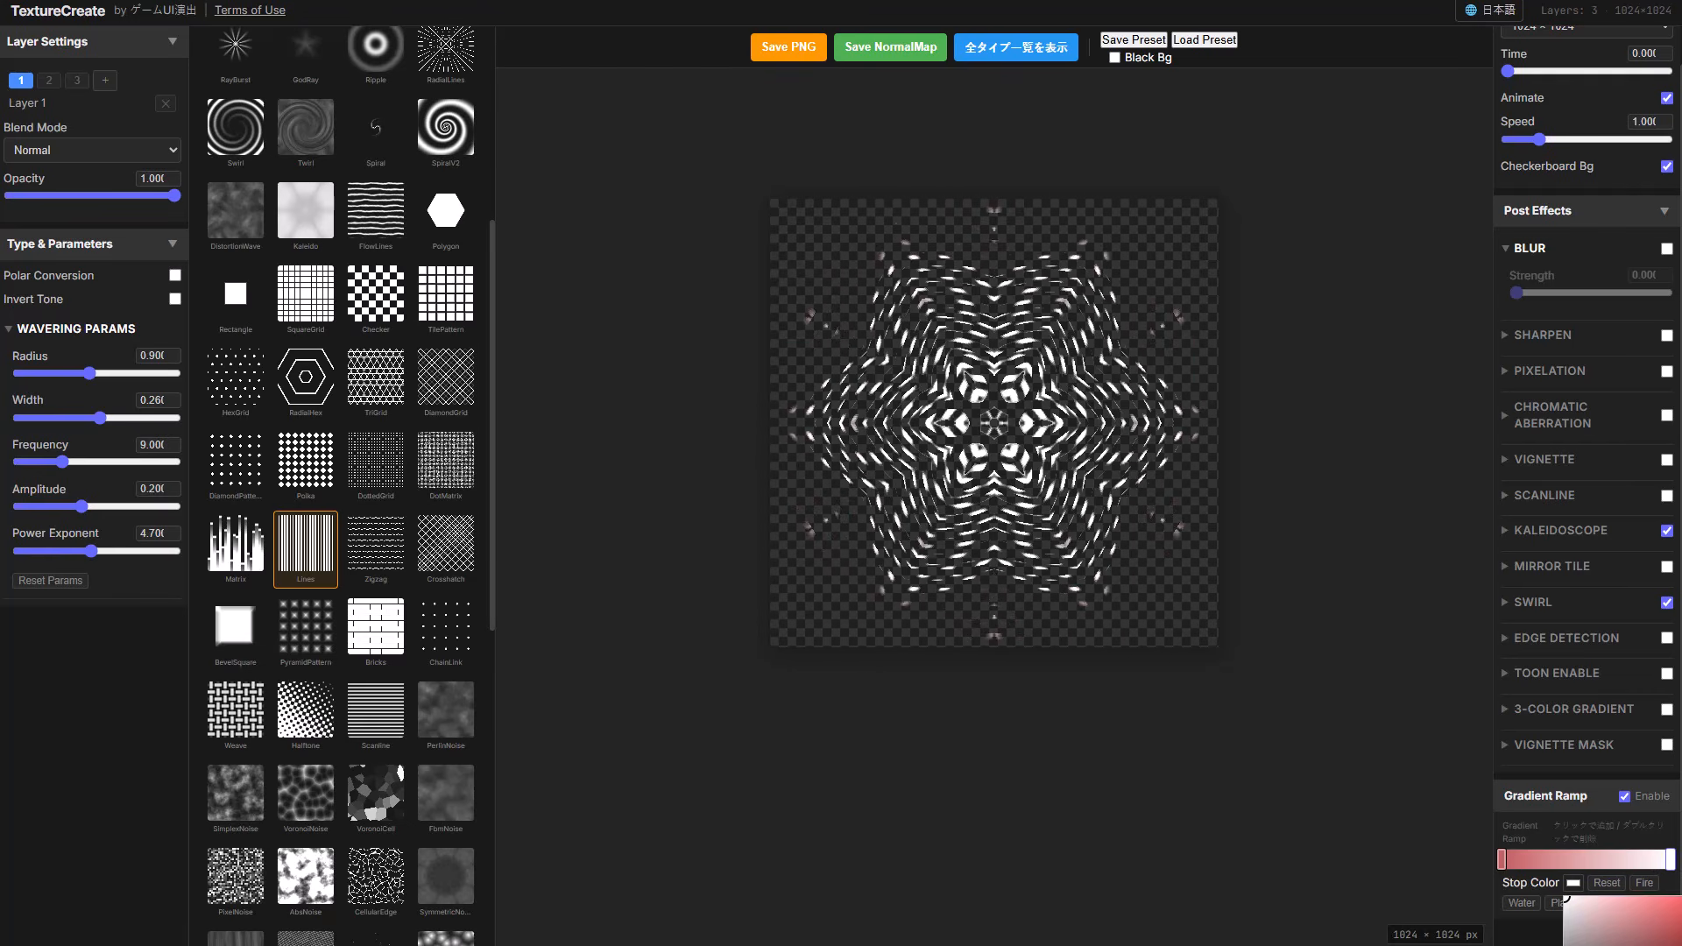
{"action": "left_click", "coordinate": [1656, 909]}
{"action": "mouse_move", "coordinate": [1656, 909]}
{"action": "left_mouse_down"}
{"action": "mouse_move", "coordinate": [1664, 942]}
{"action": "mouse_move", "coordinate": [1651, 910]}
{"action": "left_mouse_up"}
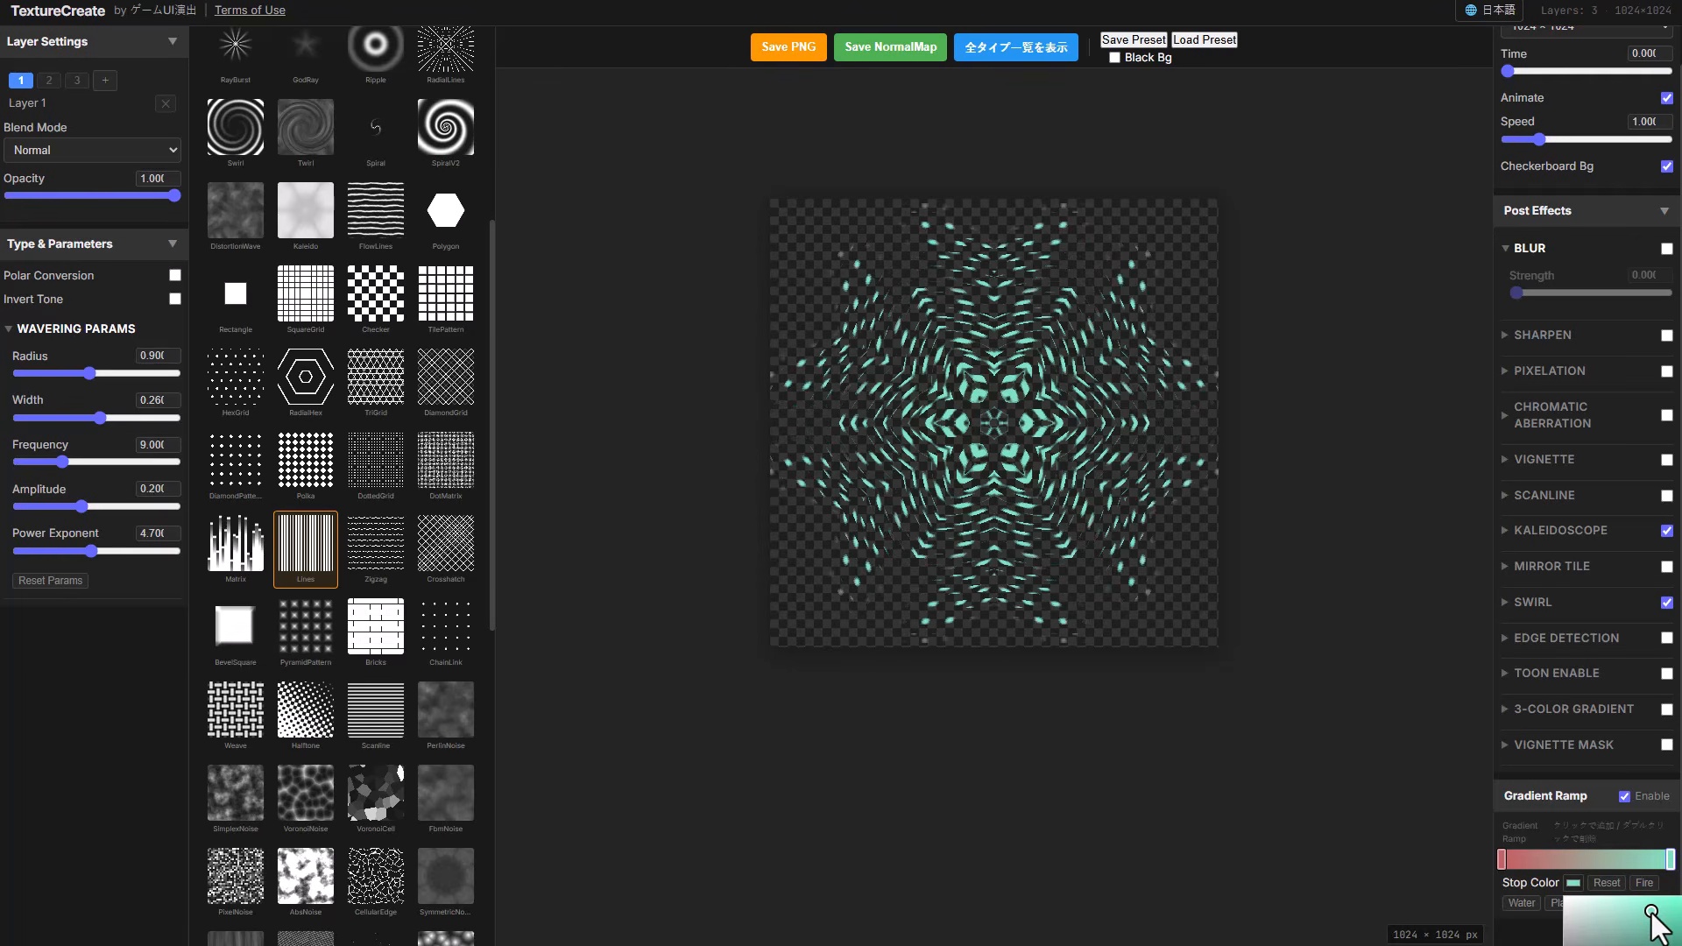
Add two intermediate gradient stops, colour the one nearer the green end blue, and shift it slightly closer to green
{"action": "left_click", "coordinate": [1501, 861]}
{"action": "left_click", "coordinate": [1556, 862]}
{"action": "left_click_drag", "start_coordinate": [1501, 860], "coordinate": [1598, 861]}
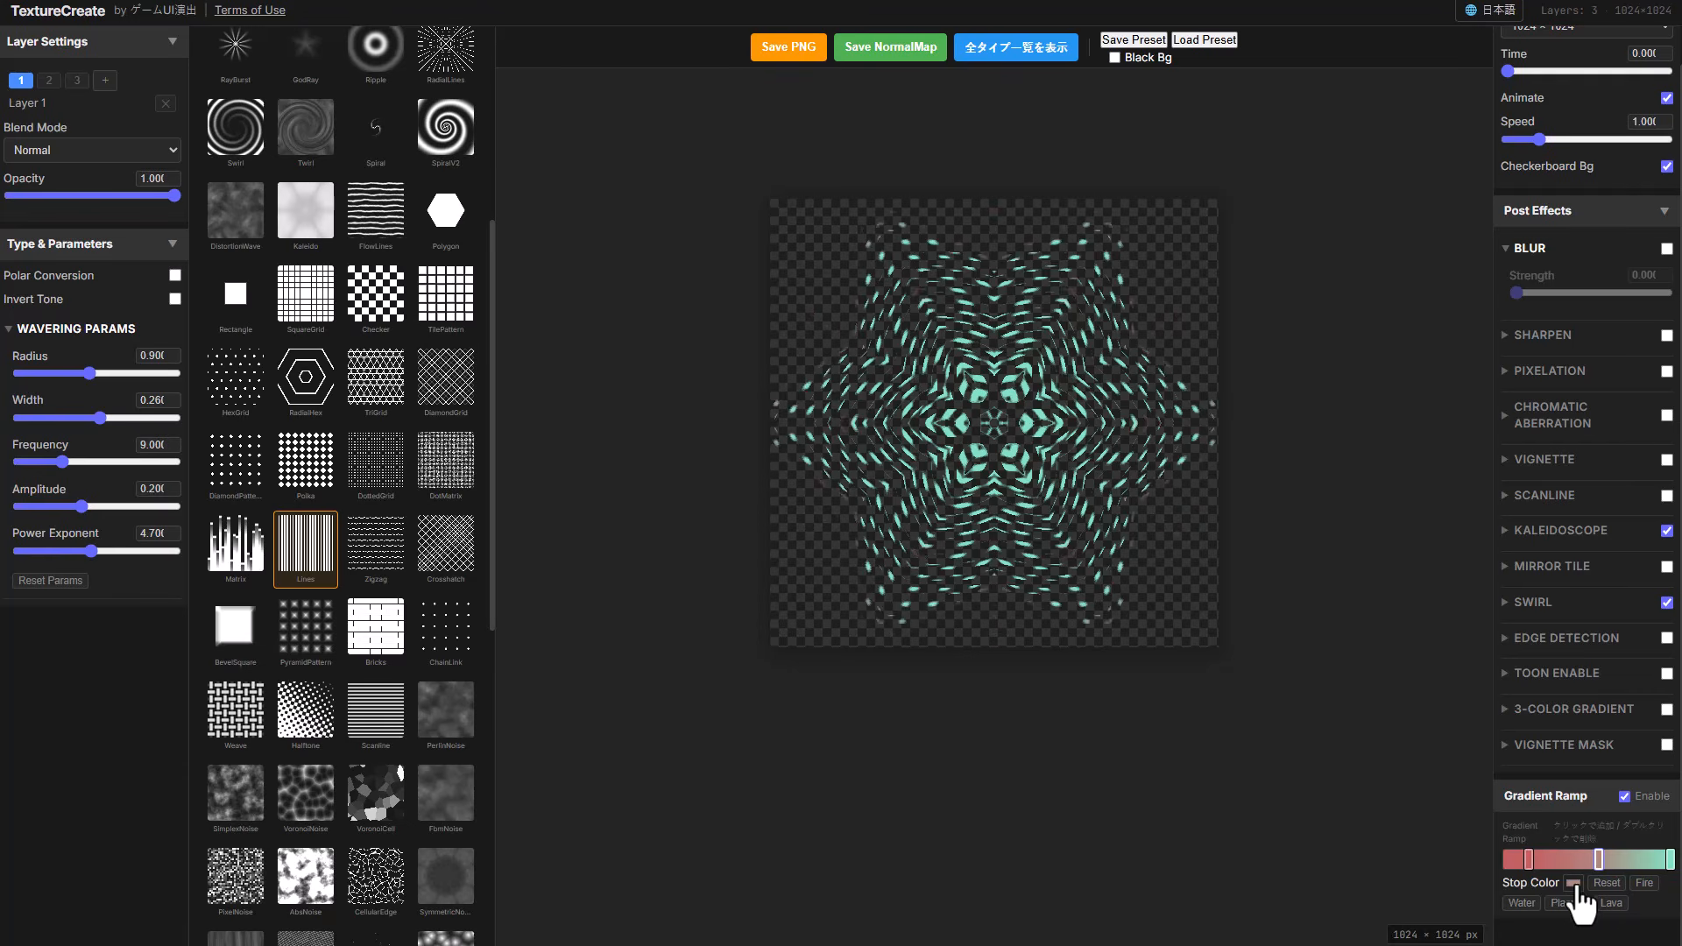
{"action": "left_click", "coordinate": [1573, 882]}
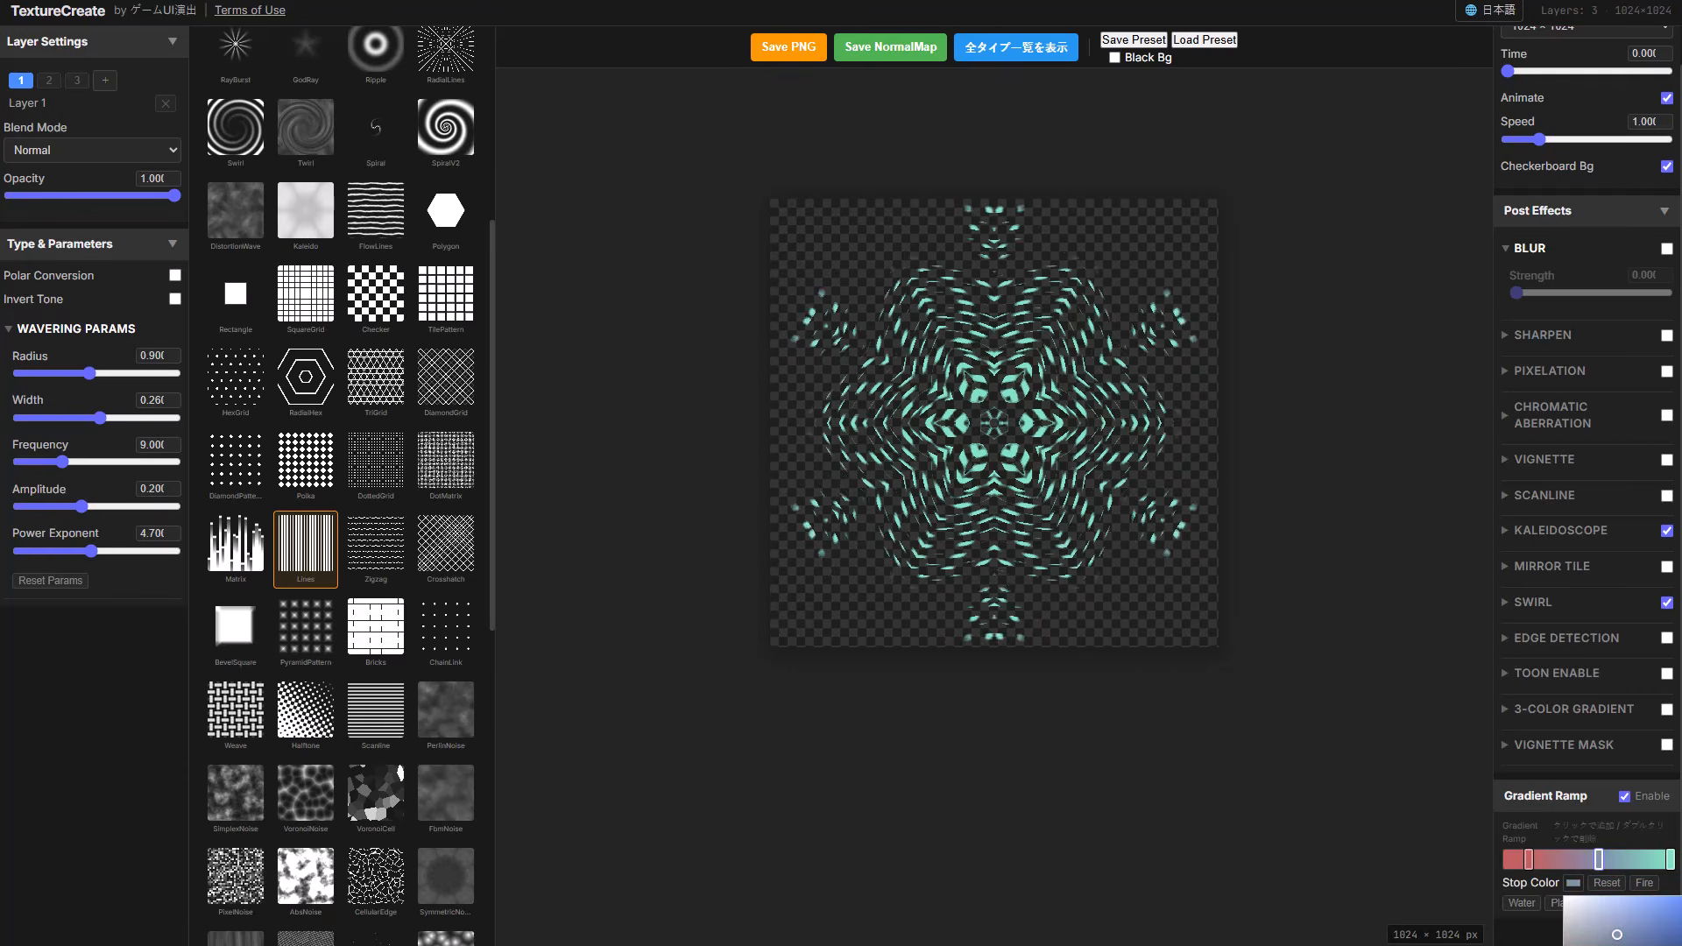
{"action": "left_click_drag", "start_coordinate": [1617, 934], "coordinate": [1681, 903]}
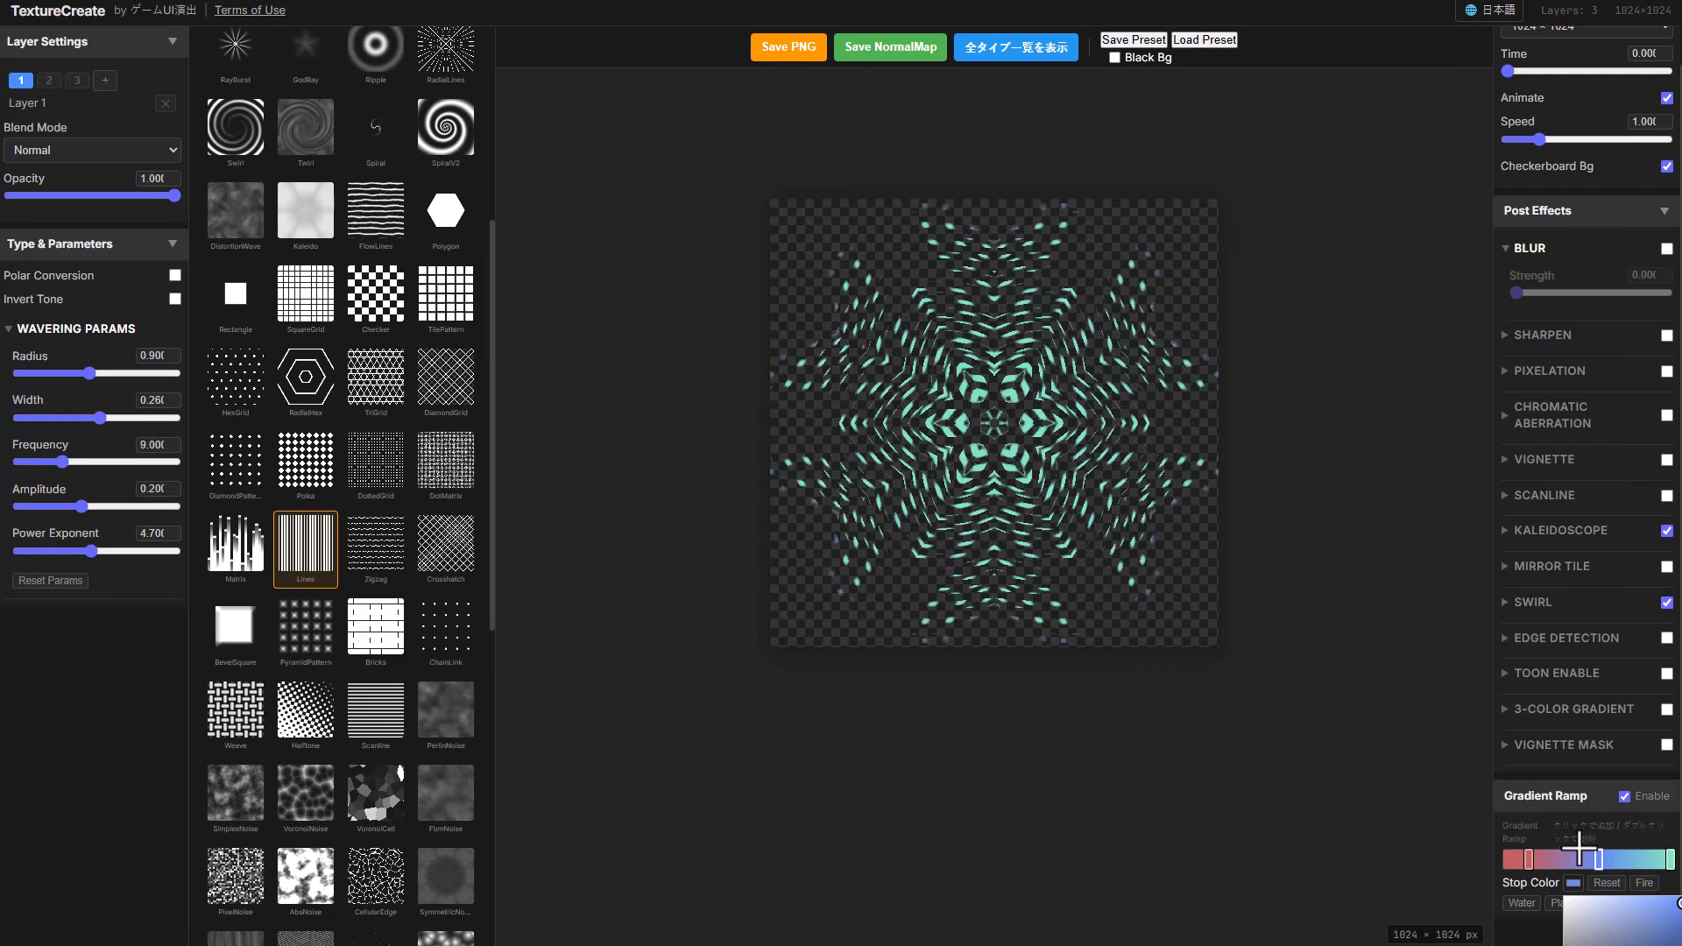
{"action": "left_click_drag", "start_coordinate": [1593, 860], "coordinate": [1614, 861]}
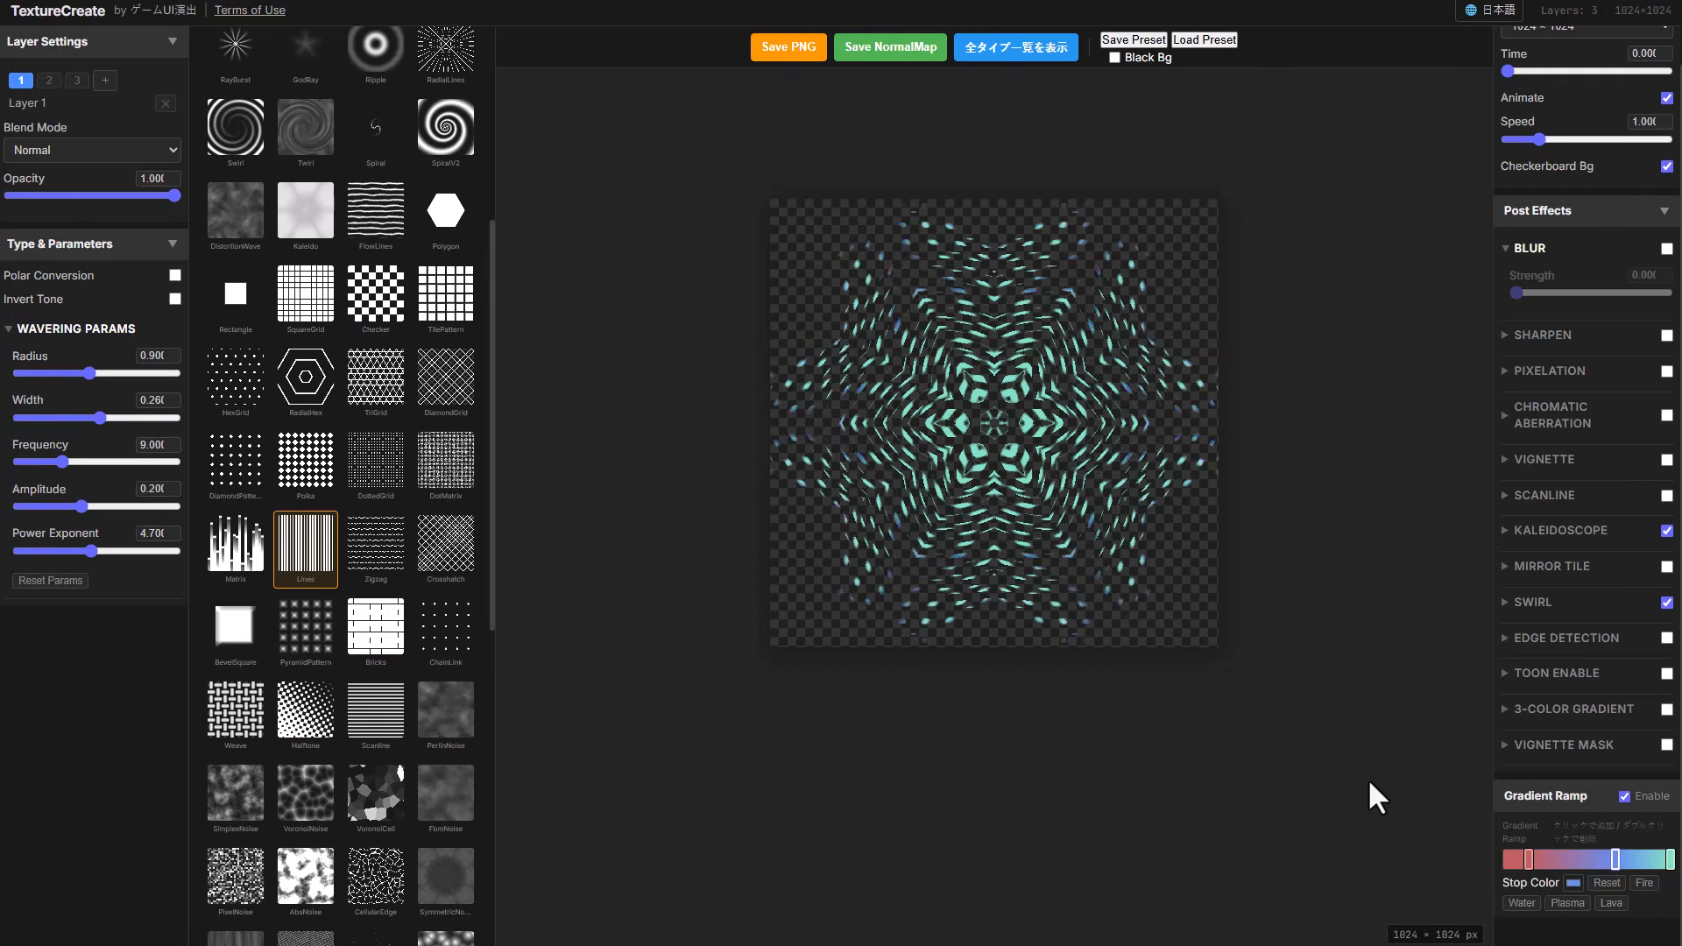
Reset the gradient ramp and apply the Fire preset
{"action": "left_click", "coordinate": [1606, 882]}
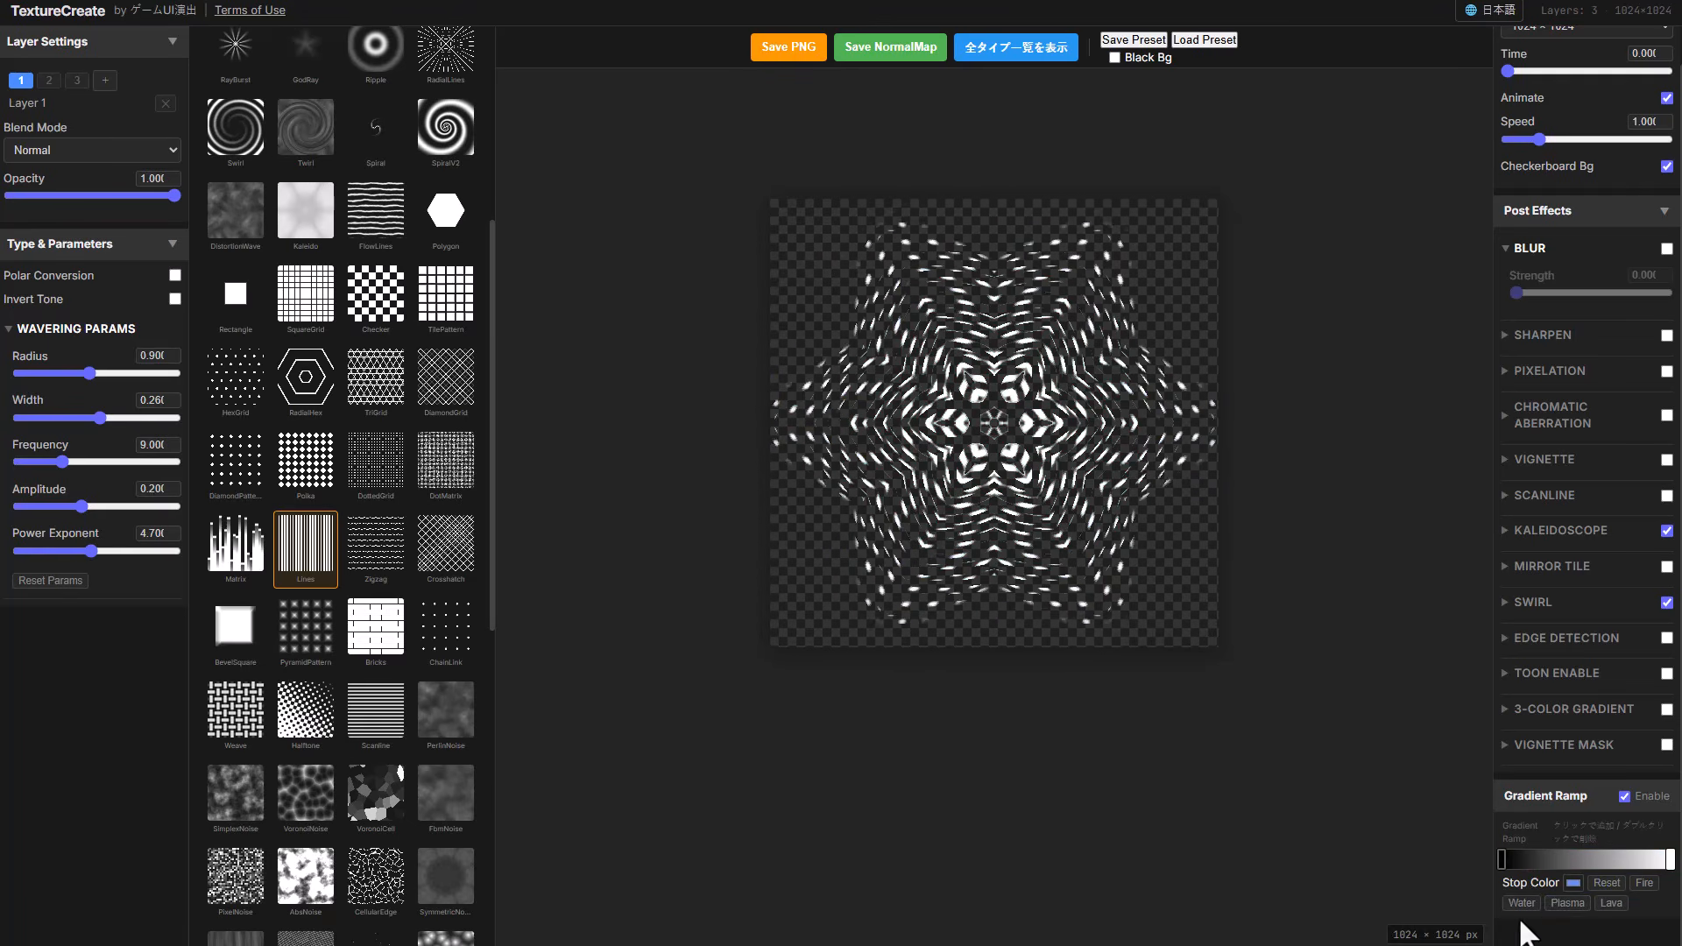
{"action": "left_click", "coordinate": [1644, 883]}
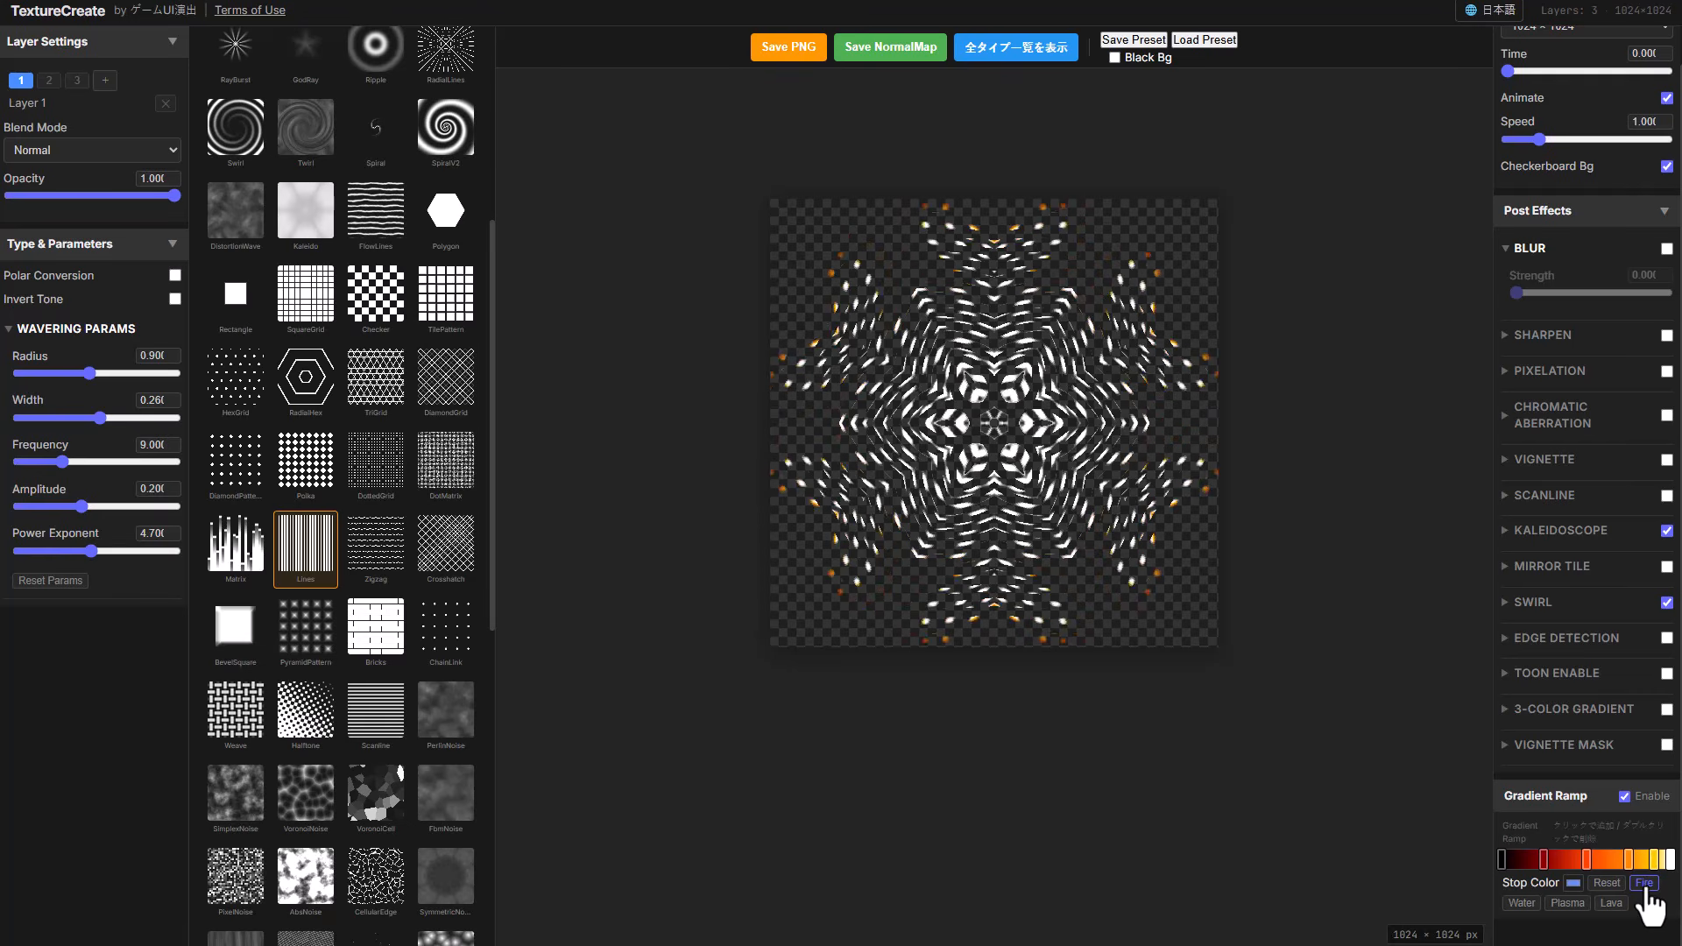
Try the Lava, Plasma and Water gradient presets on the kaleidoscope texture, finishing with Plasma
{"action": "left_click", "coordinate": [1610, 903]}
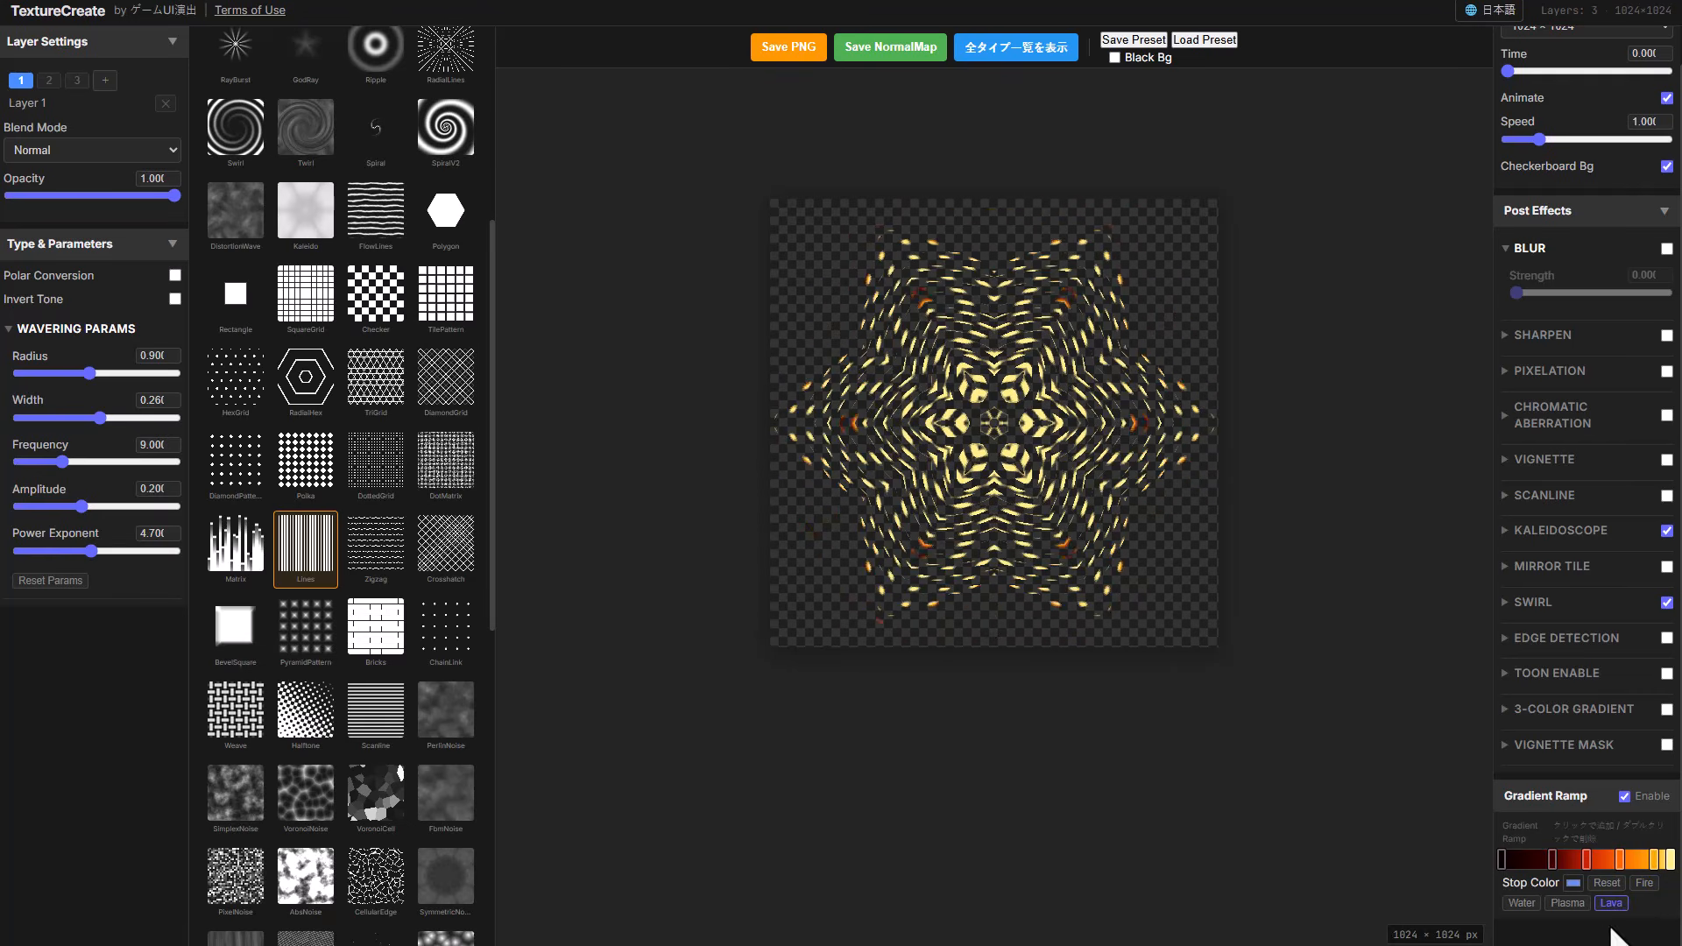
{"action": "left_click", "coordinate": [1566, 905]}
{"action": "left_click", "coordinate": [1523, 903]}
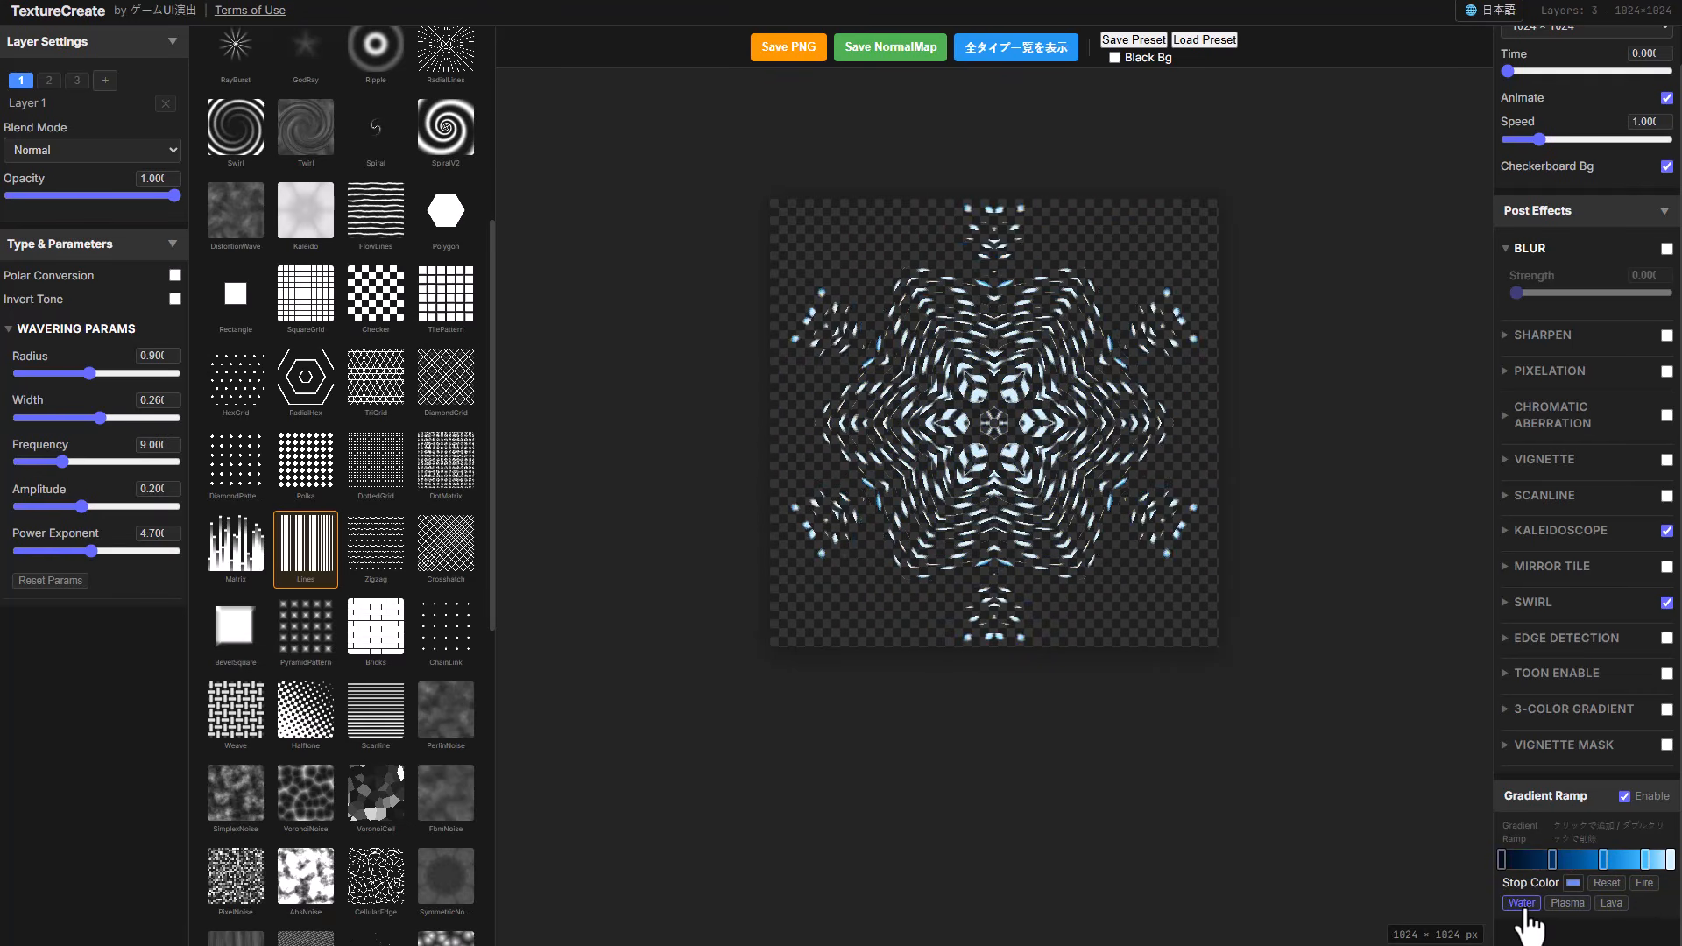
{"action": "left_click", "coordinate": [1572, 906]}
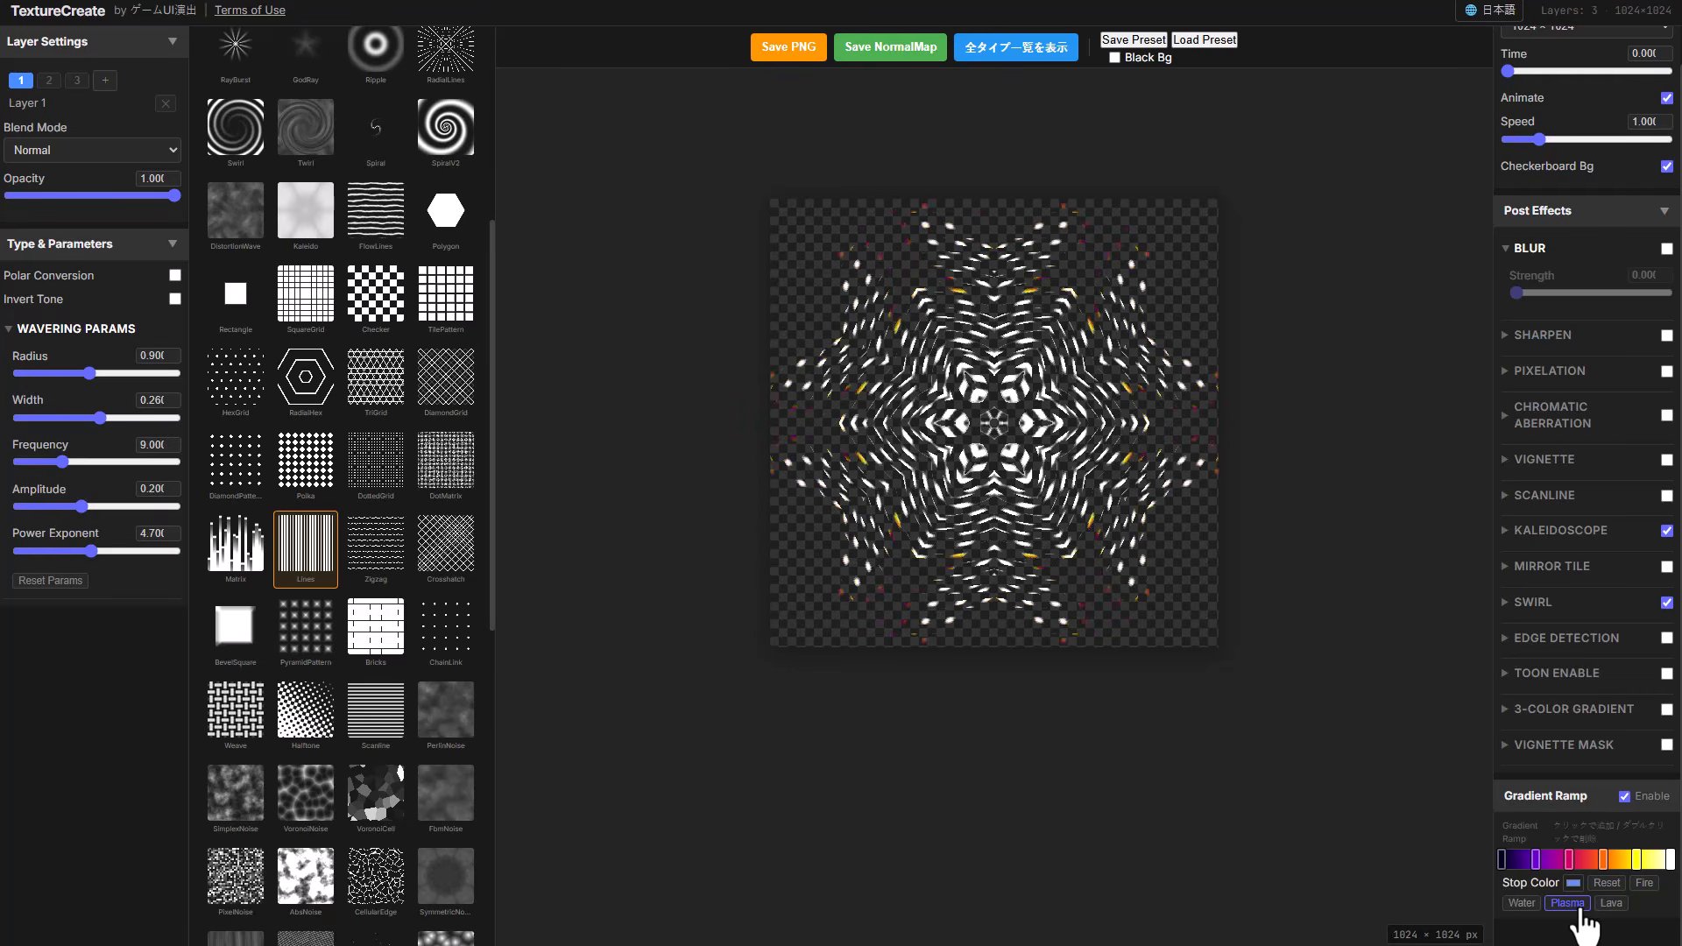
Stop the animation, set Time to about 35.4, and briefly switch Animate on and off again
{"action": "scroll", "coordinate": [1618, 830], "scroll_direction": "up", "scroll_amount": 1}
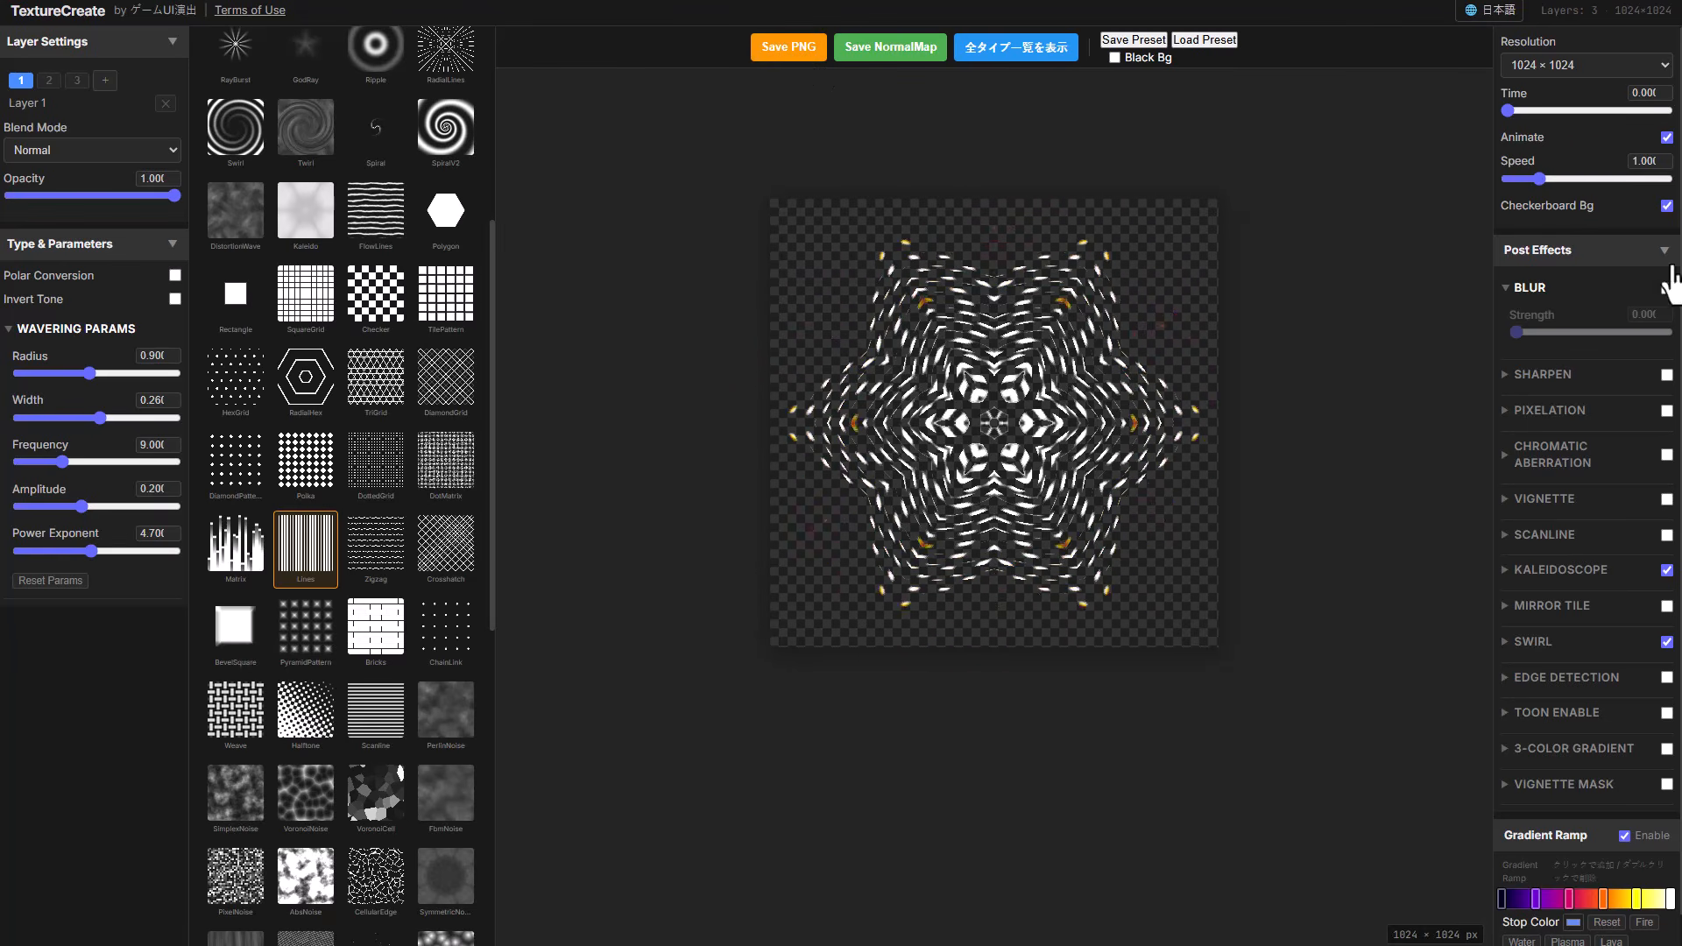
{"action": "left_click", "coordinate": [1665, 138]}
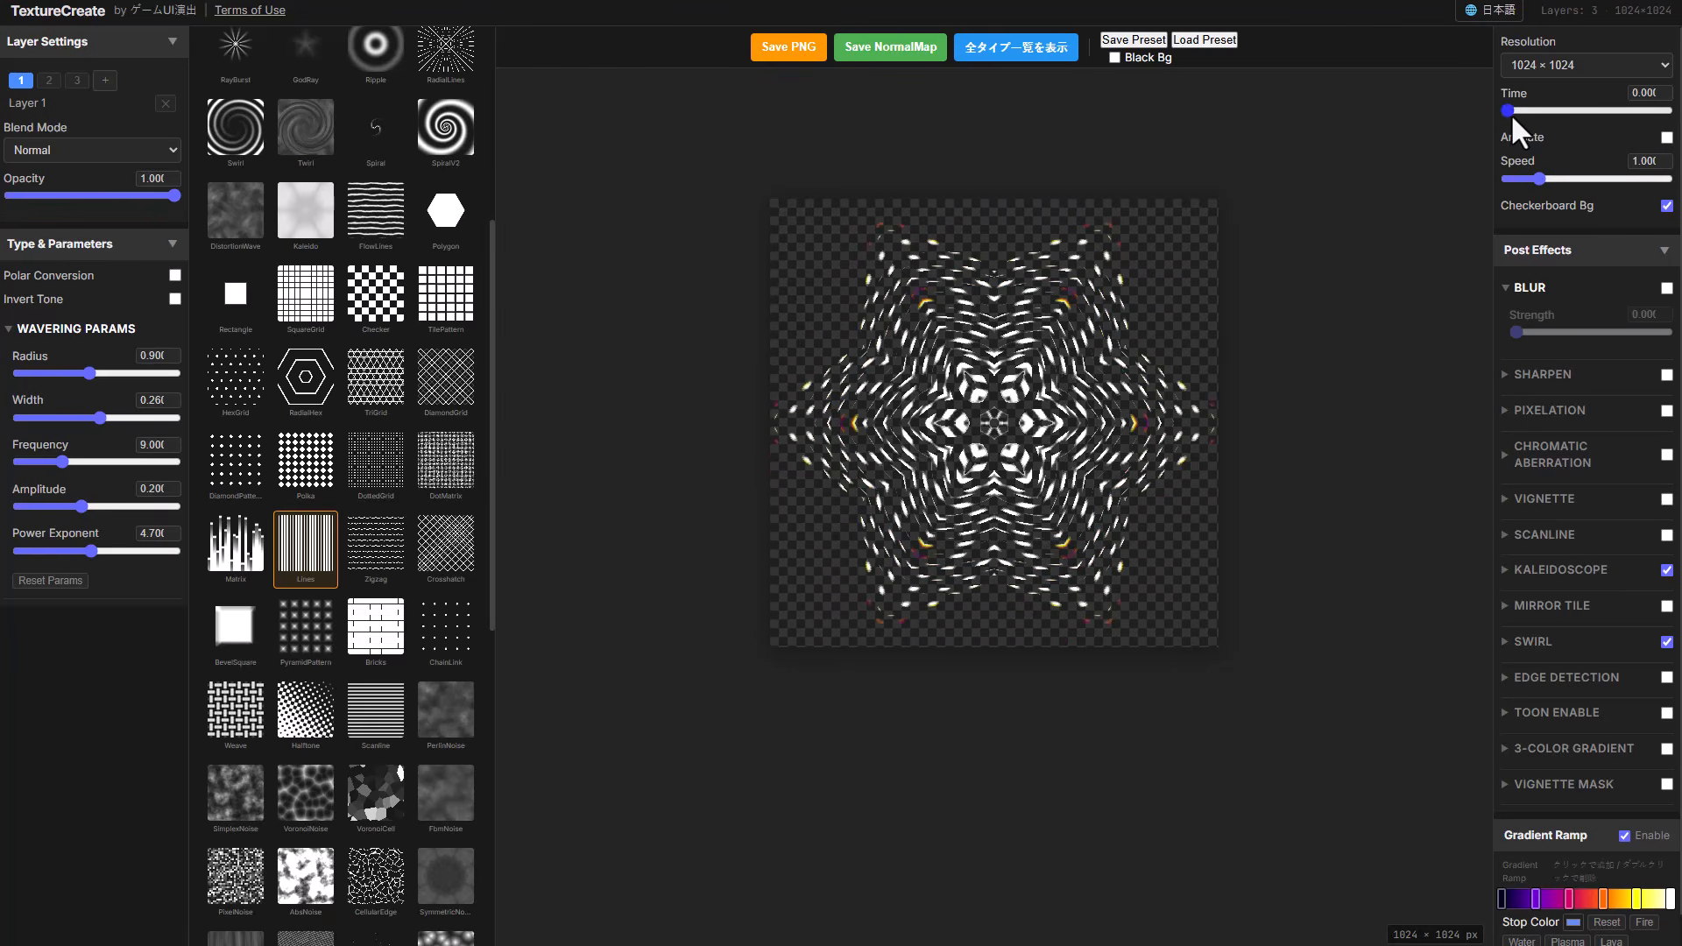
{"action": "left_click_drag", "start_coordinate": [1510, 113], "coordinate": [1564, 112]}
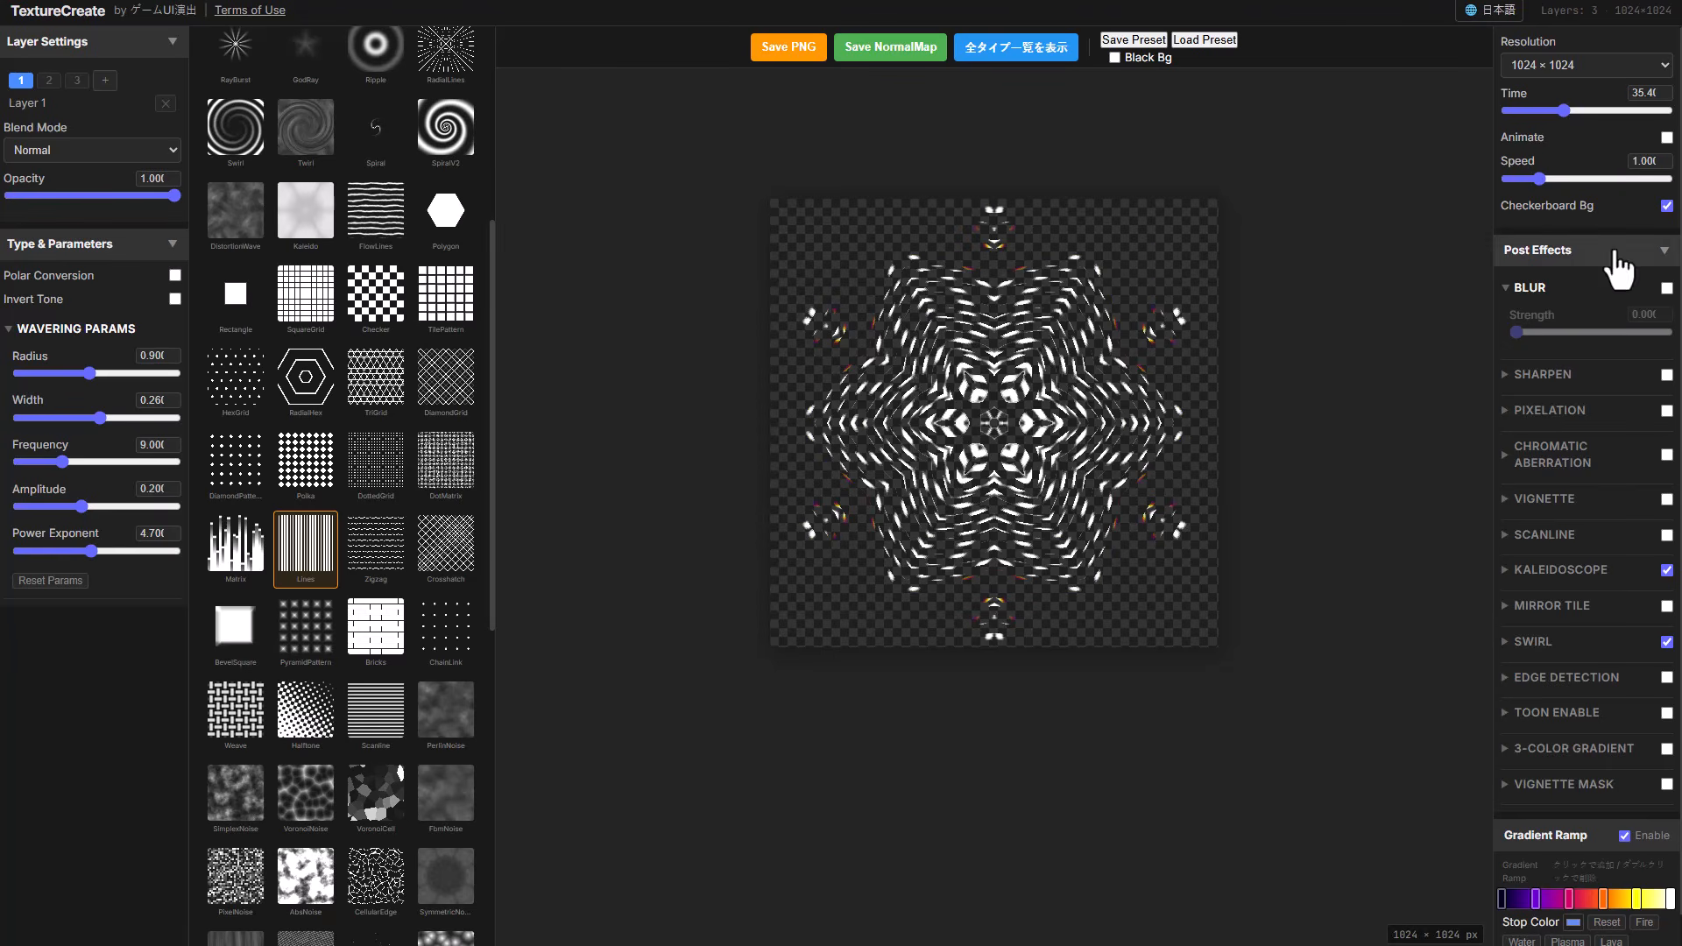
{"action": "left_click", "coordinate": [1667, 137]}
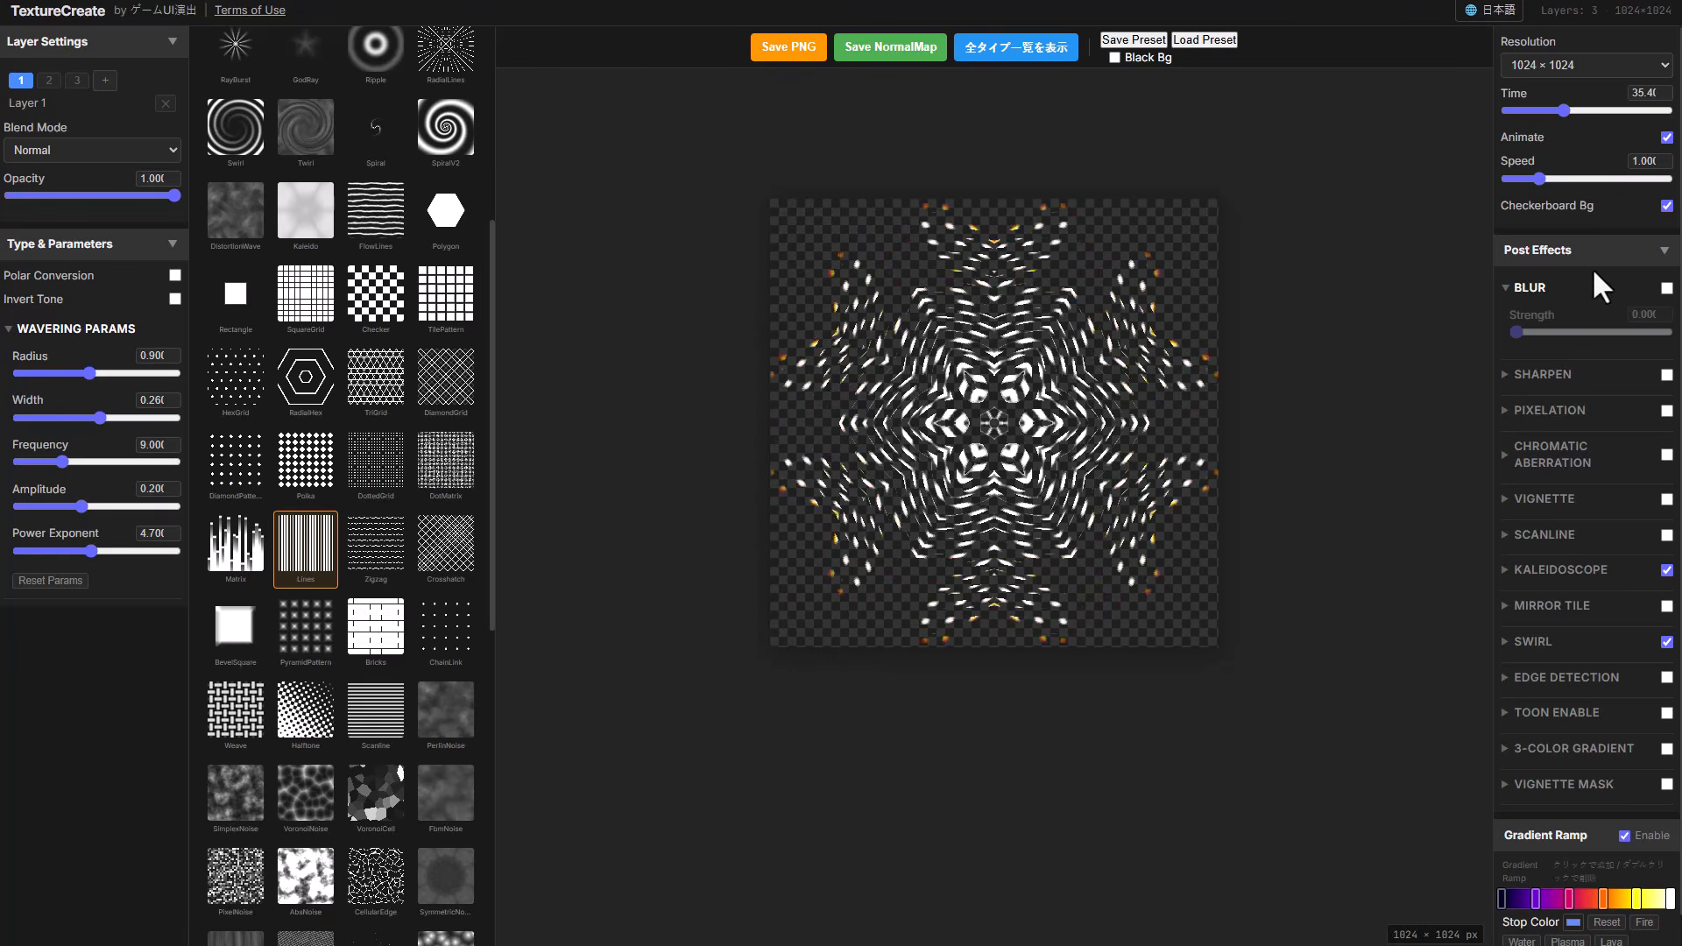
{"action": "left_click", "coordinate": [1665, 139]}
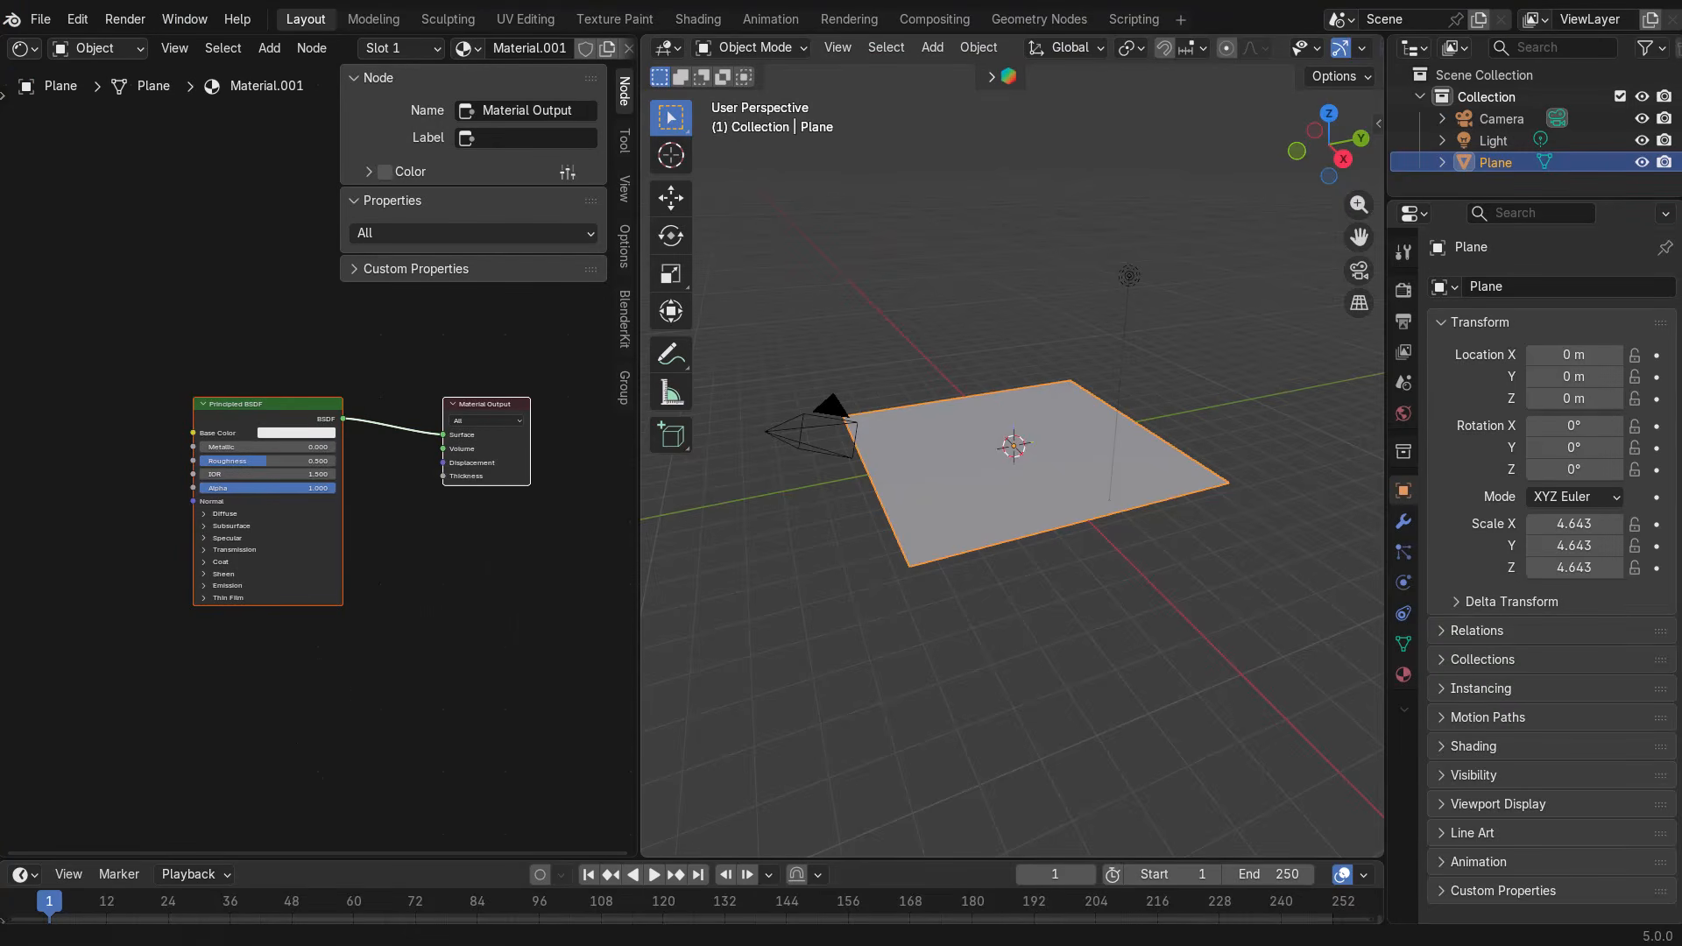
Switch to Blender and display the plane in Material Preview shading
{"action": "scroll", "coordinate": [976, 390], "scroll_direction": "up", "scroll_amount": 5}
{"action": "scroll", "coordinate": [975, 391], "scroll_direction": "down", "scroll_amount": 3}
{"action": "mouse_move", "coordinate": [1077, 561]}
{"action": "left_mouse_down"}
{"action": "mouse_move", "coordinate": [1126, 555]}
{"action": "mouse_move", "coordinate": [1074, 558]}
{"action": "left_mouse_up"}
{"action": "scroll", "coordinate": [1265, 47], "scroll_direction": "down", "scroll_amount": 3}
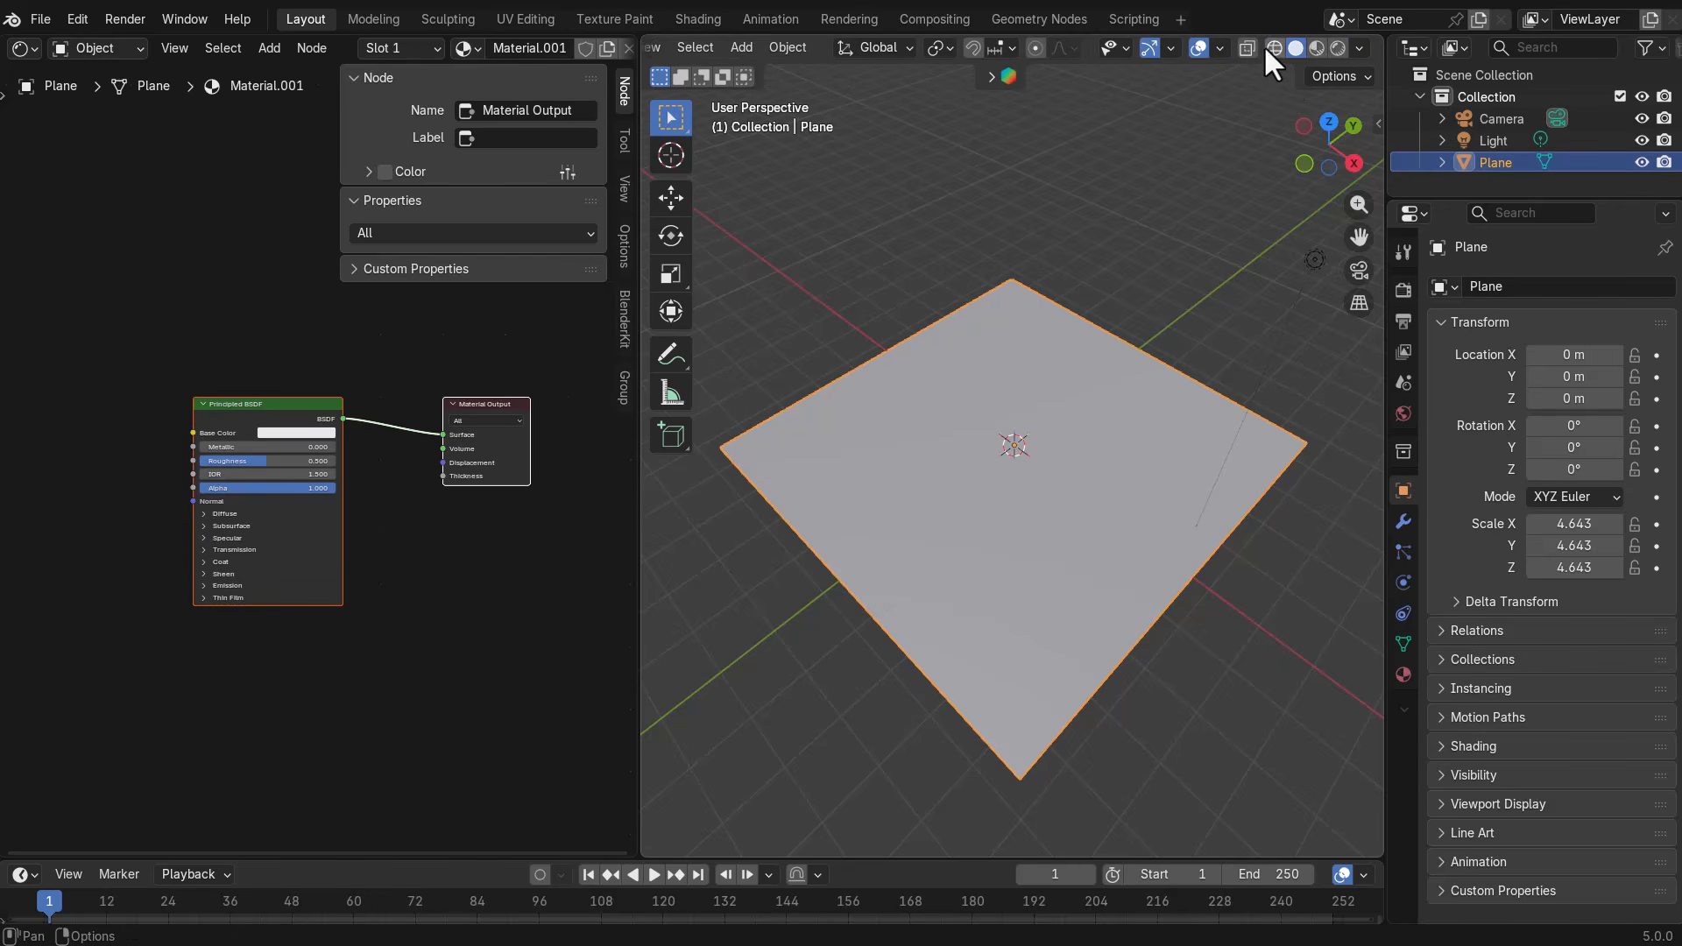
{"action": "left_click", "coordinate": [1314, 47]}
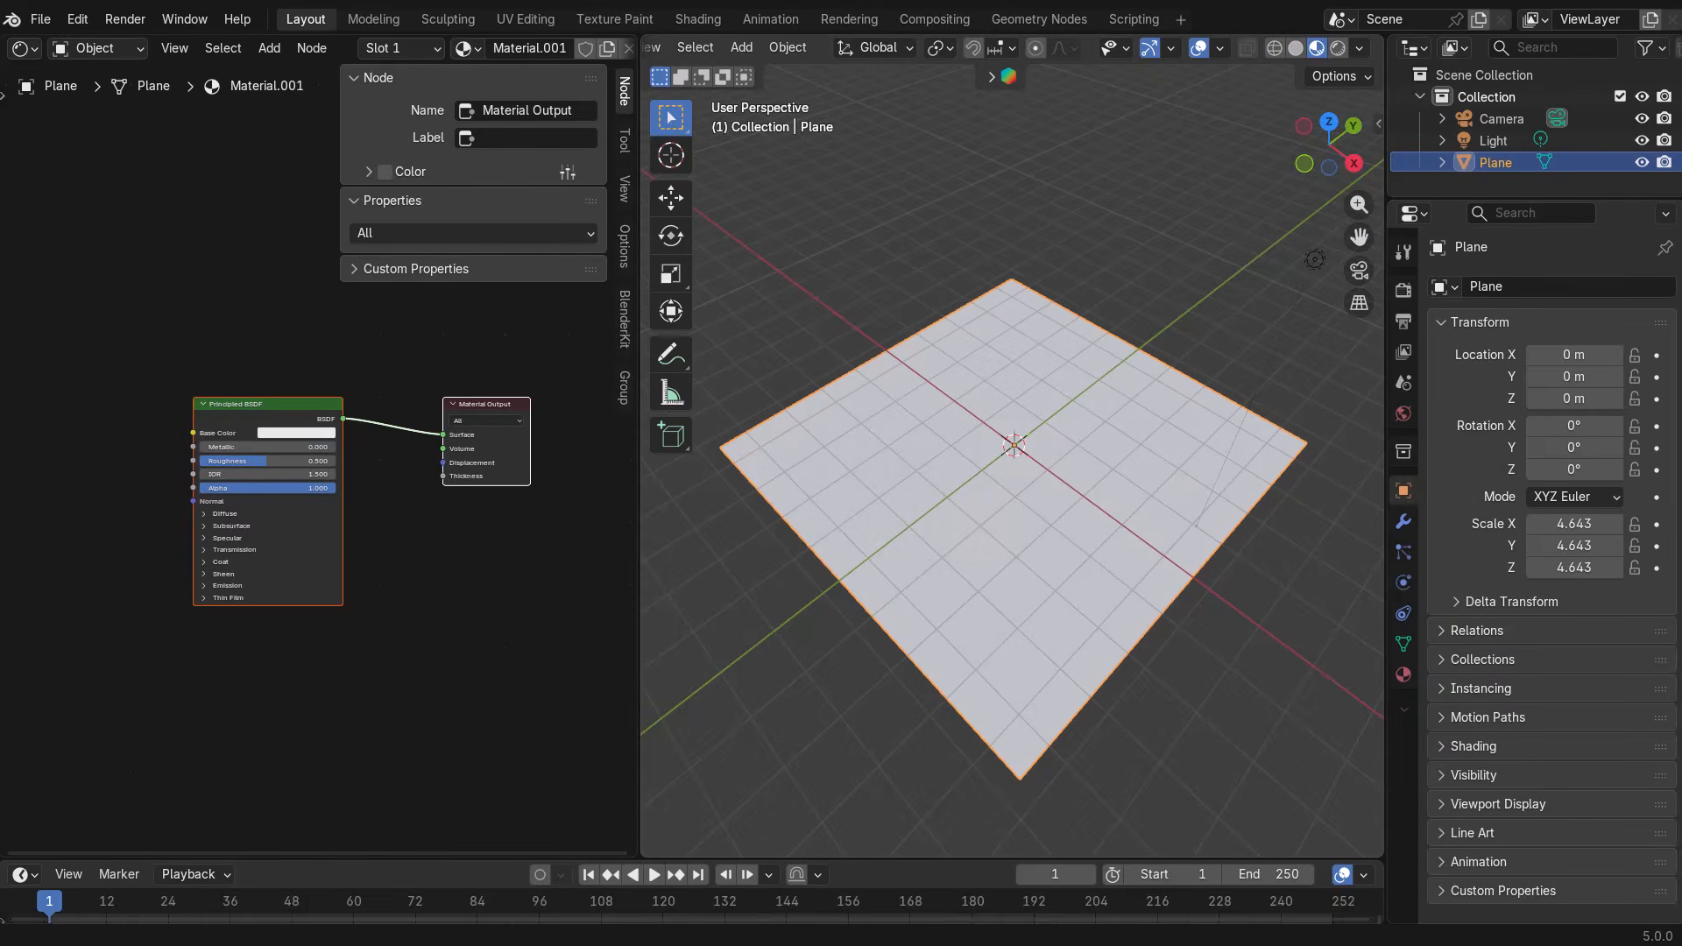
Add texture_WaveRing_1024px.png and normal_WaveRing_1024px.png as image texture nodes, hide the node editor sidebar, and arrange the nodes beside the Principled BSDF
{"action": "left_click_drag", "start_coordinate": [155, 657], "coordinate": [163, 674]}
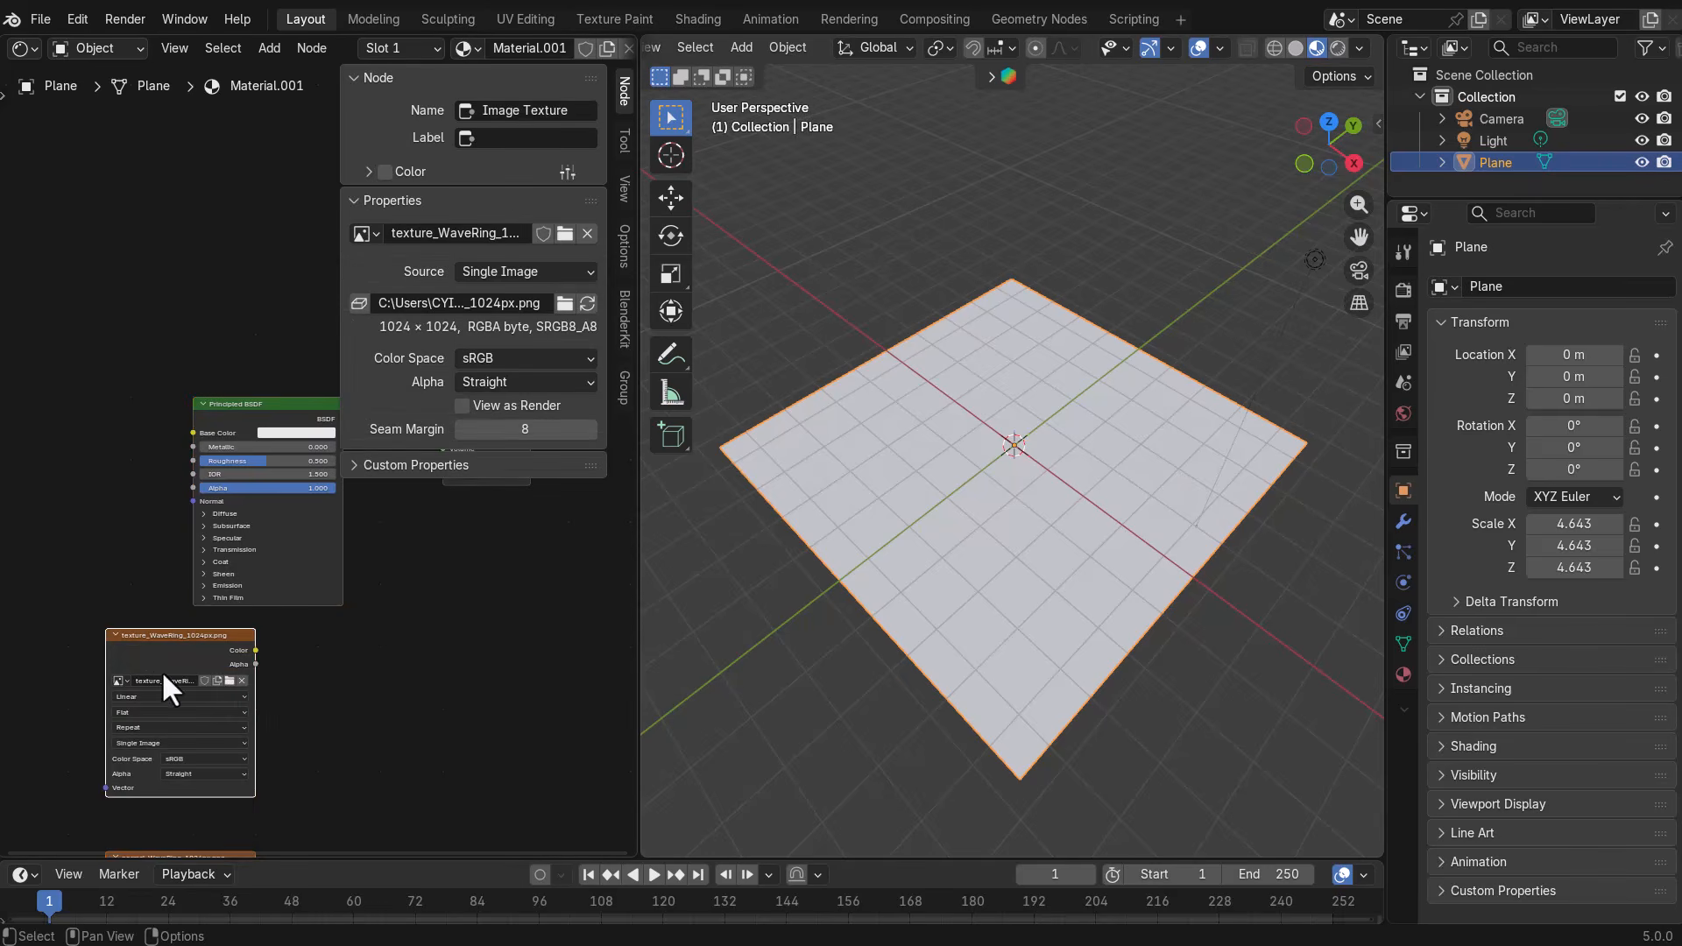
{"action": "left_click_drag", "start_coordinate": [333, 718], "coordinate": [264, 583]}
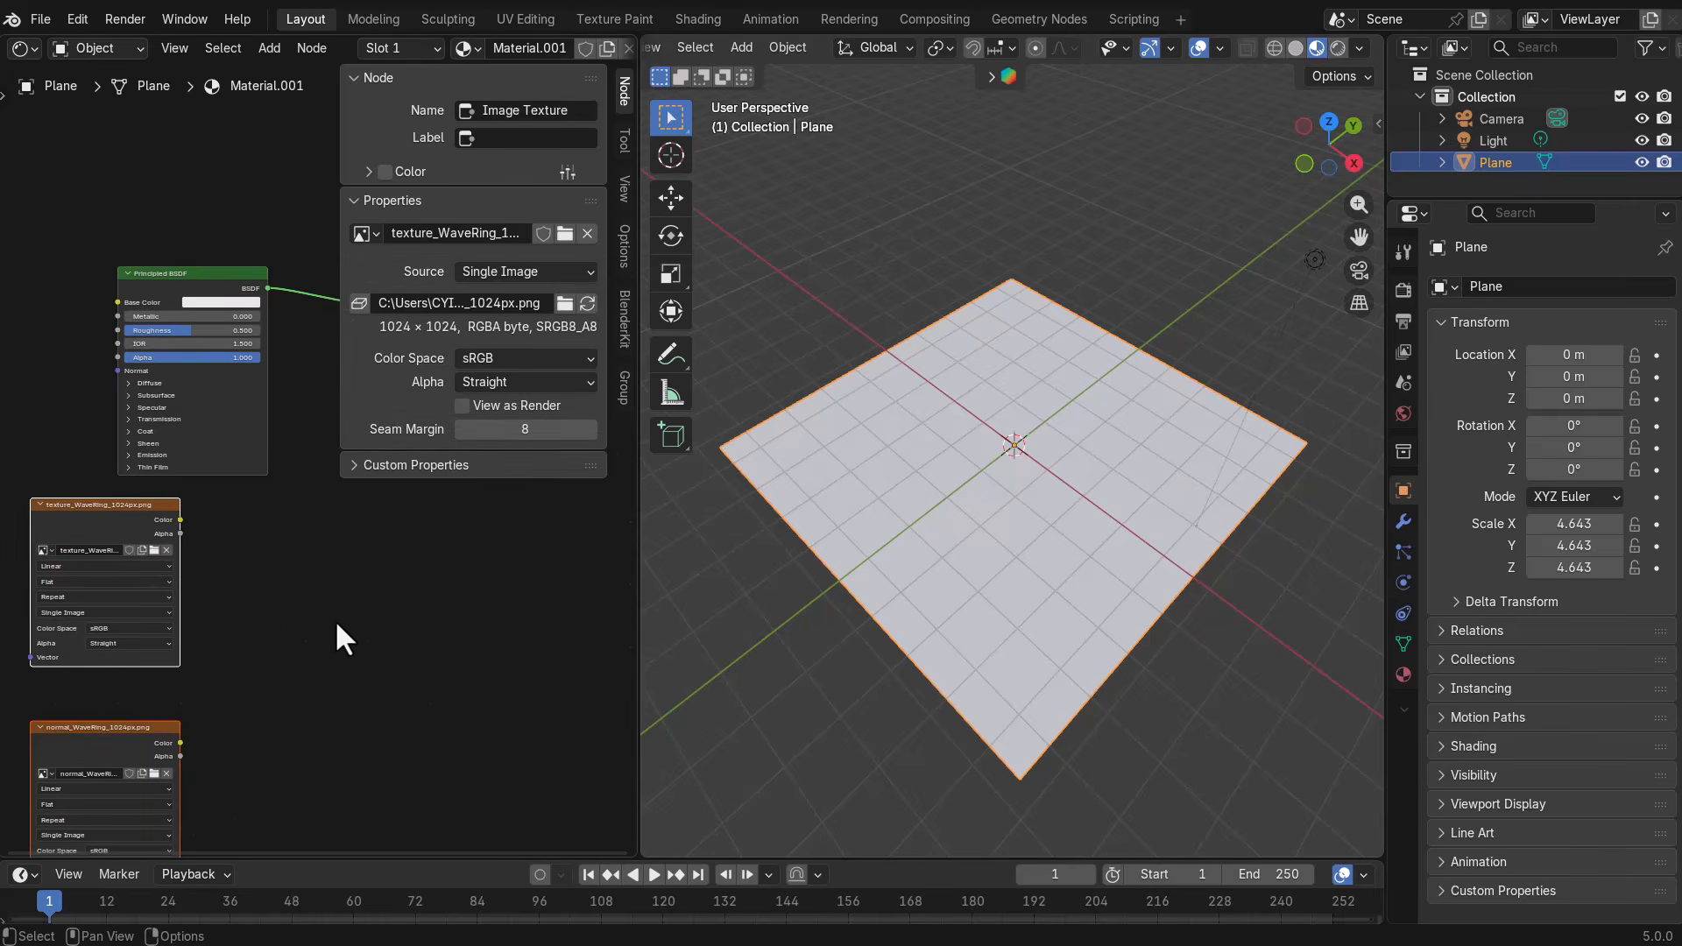
{"action": "key", "text": "n"}
{"action": "left_click_drag", "start_coordinate": [347, 654], "coordinate": [544, 540]}
{"action": "scroll", "coordinate": [355, 427], "scroll_direction": "up", "scroll_amount": 6}
{"action": "left_click_drag", "start_coordinate": [380, 438], "coordinate": [470, 603]}
{"action": "left_click_drag", "start_coordinate": [307, 517], "coordinate": [83, 254]}
{"action": "left_click", "coordinate": [387, 596]}
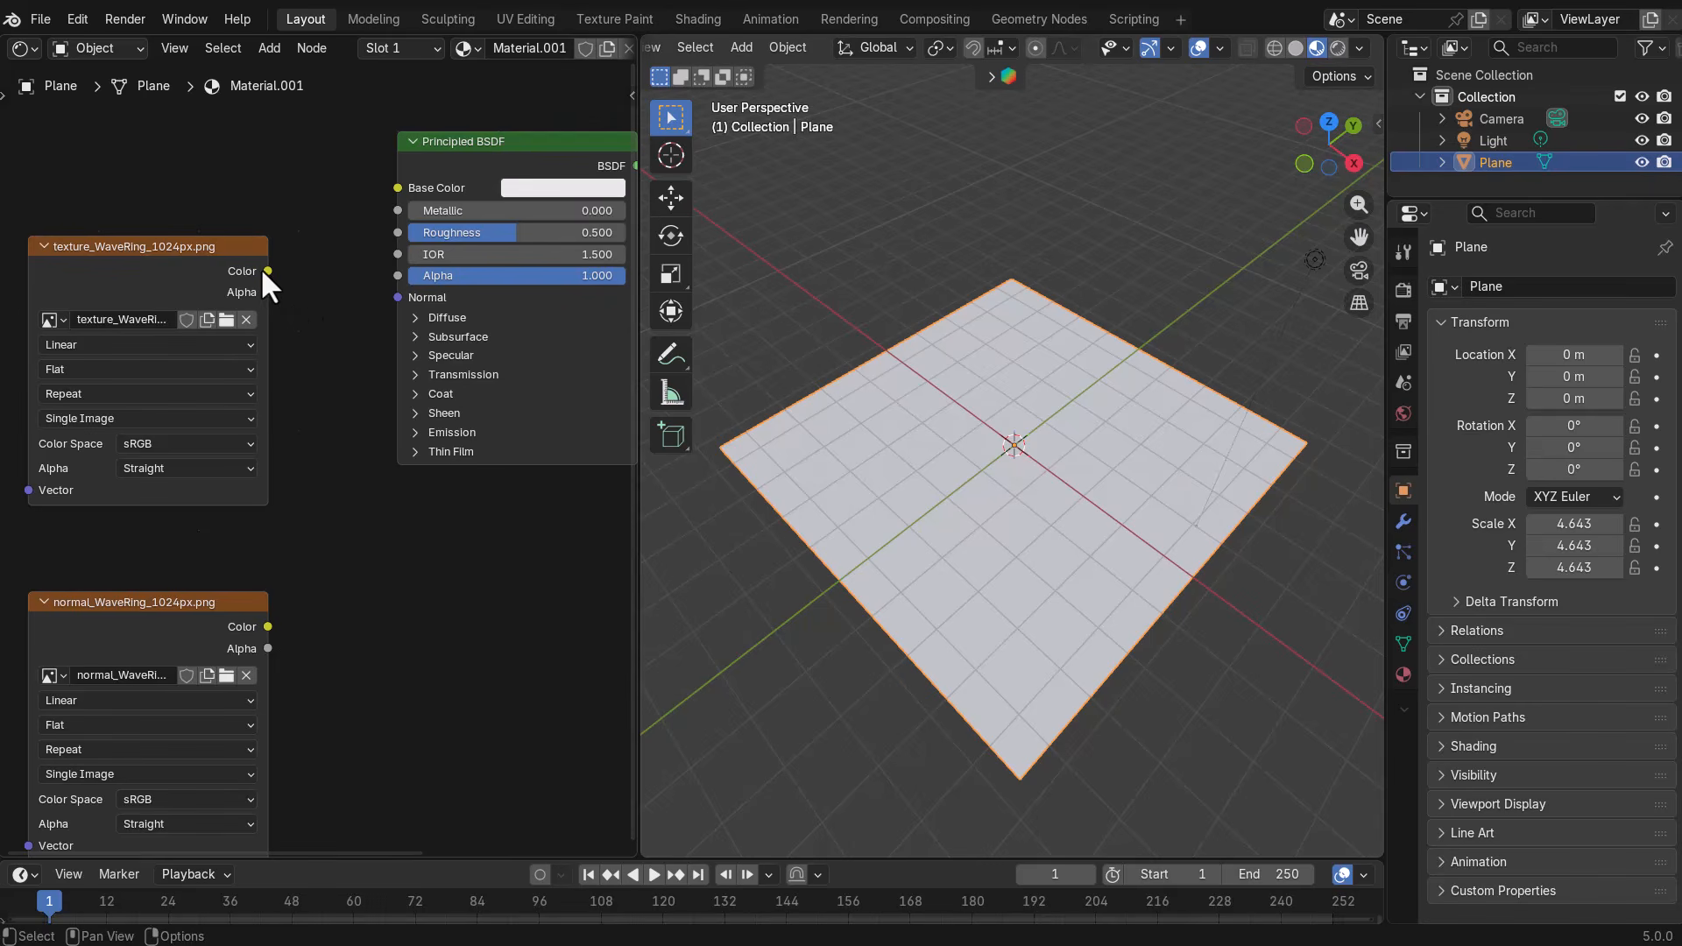
Connect the Color output of texture_WaveRing_1024px.png to the Principled BSDF Base Color and inspect the pattern on the plane
{"action": "left_click_drag", "start_coordinate": [267, 271], "coordinate": [398, 188]}
{"action": "left_click_drag", "start_coordinate": [397, 697], "coordinate": [428, 562]}
{"action": "left_click_drag", "start_coordinate": [1073, 560], "coordinate": [930, 697]}
{"action": "scroll", "coordinate": [944, 654], "scroll_direction": "up", "scroll_amount": 4}
{"action": "scroll", "coordinate": [960, 686], "scroll_direction": "down", "scroll_amount": 3}
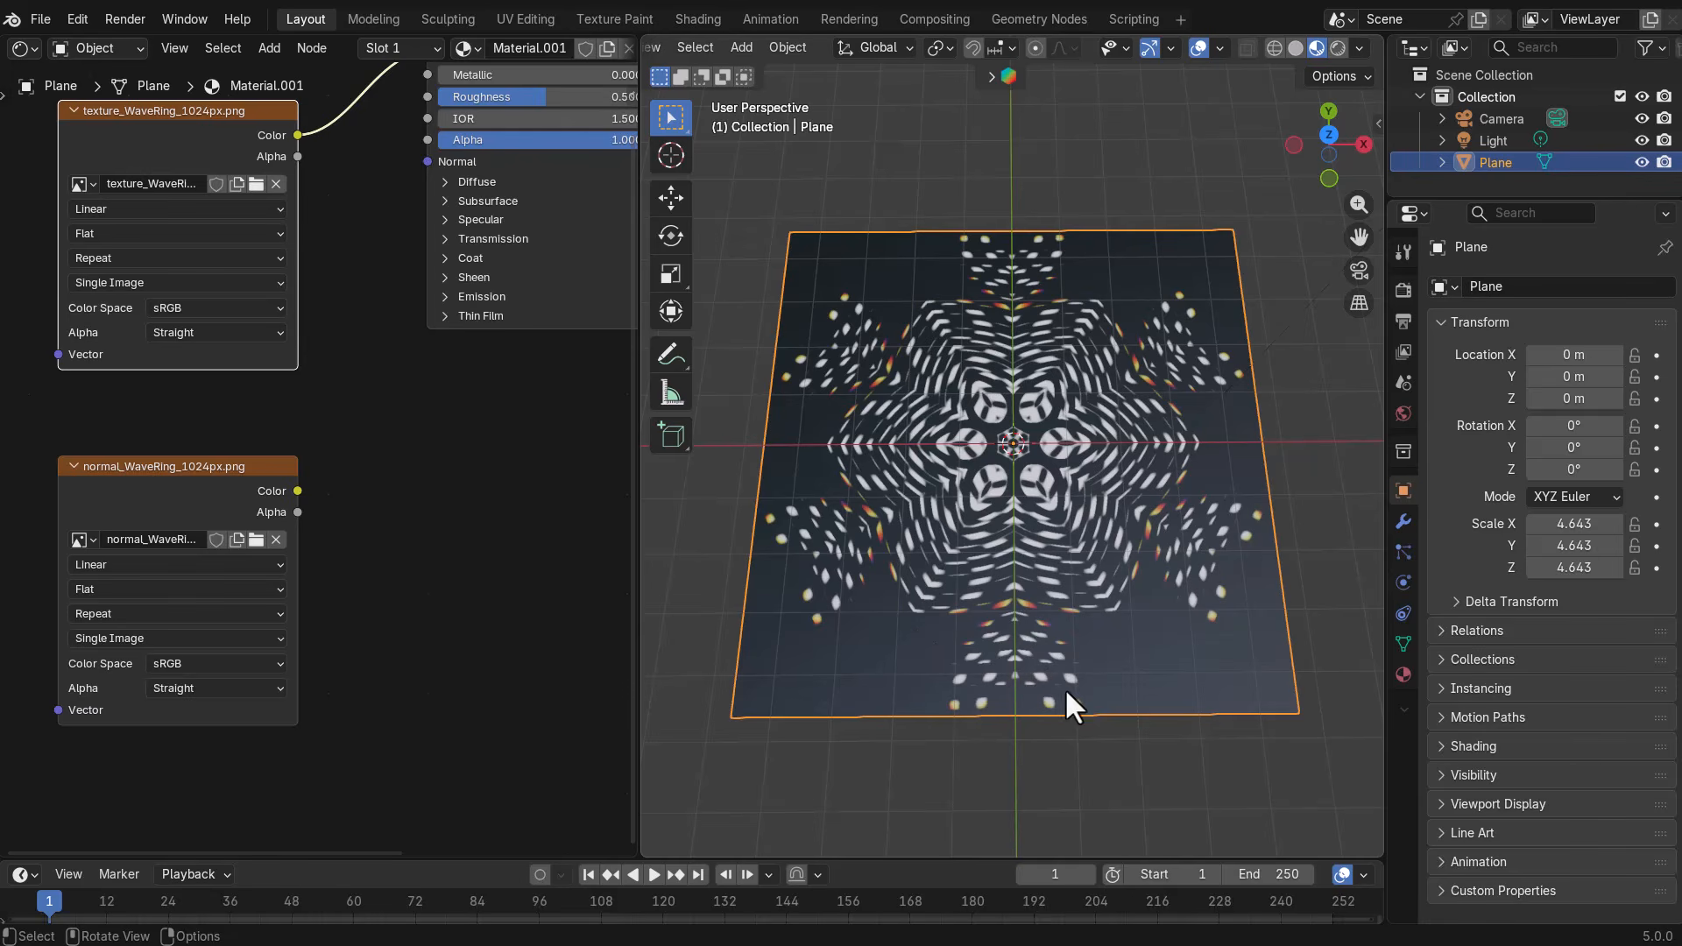
Route the Color of normal_WaveRing_1024px.png through a new Normal Map node into the Principled BSDF Normal input
{"action": "left_click_drag", "start_coordinate": [413, 615], "coordinate": [422, 689]}
{"action": "left_click_drag", "start_coordinate": [218, 545], "coordinate": [298, 548]}
{"action": "left_click_drag", "start_coordinate": [297, 548], "coordinate": [345, 588]}
{"action": "left_click", "coordinate": [397, 522]}
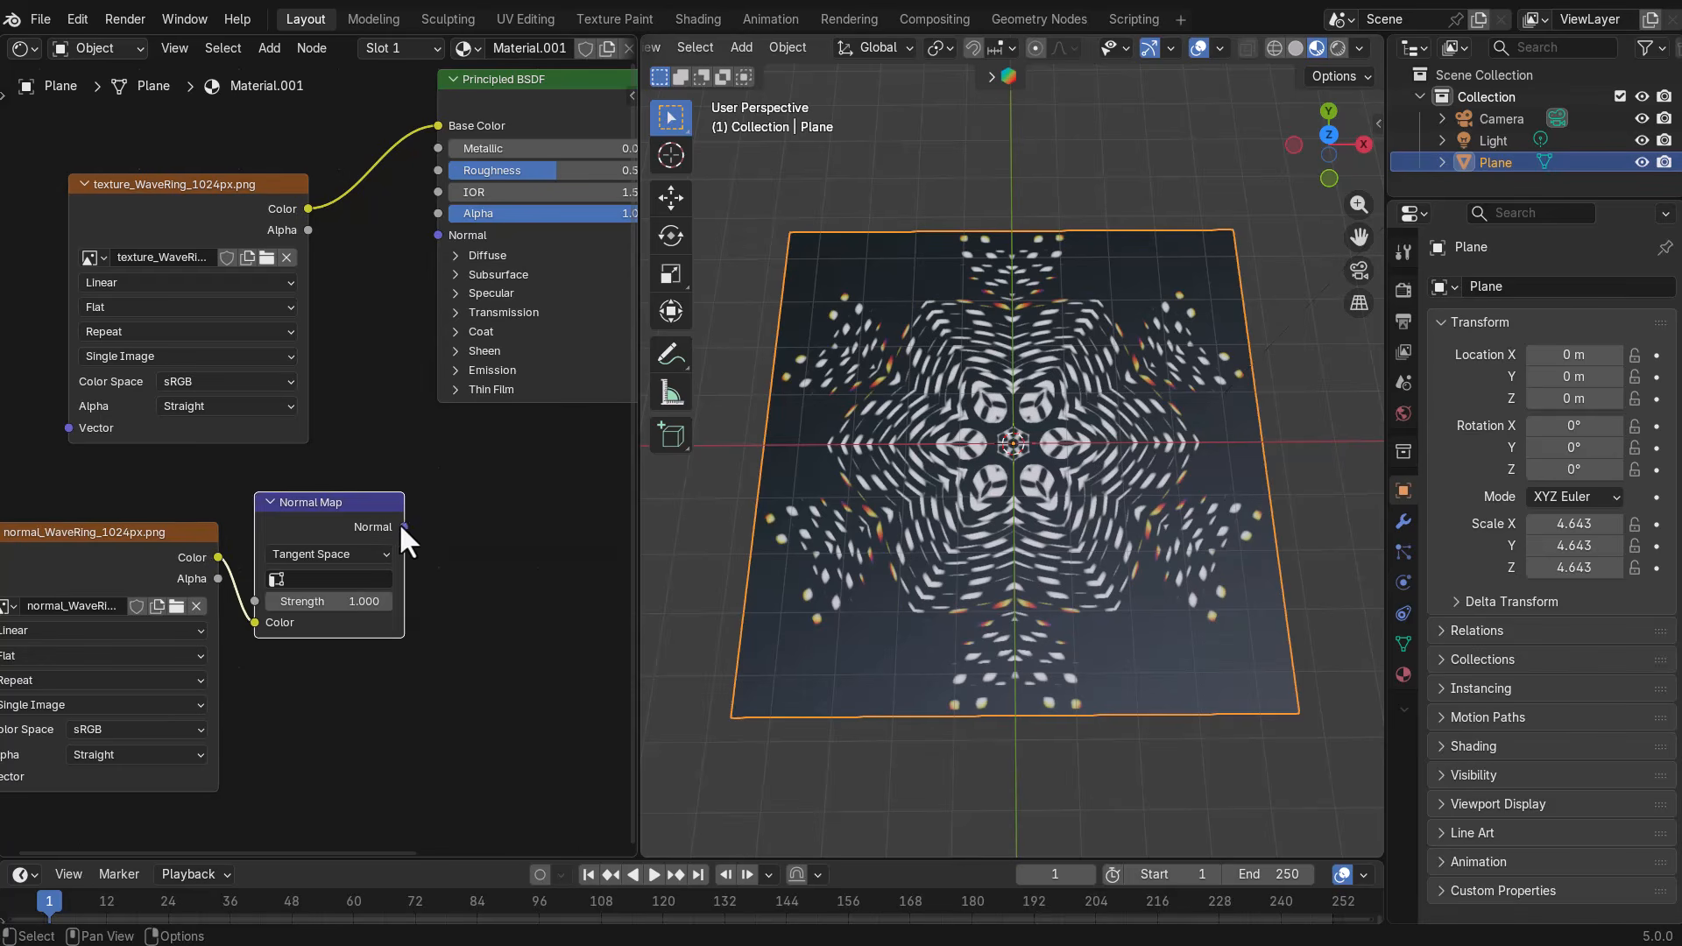
{"action": "left_click_drag", "start_coordinate": [401, 526], "coordinate": [429, 234]}
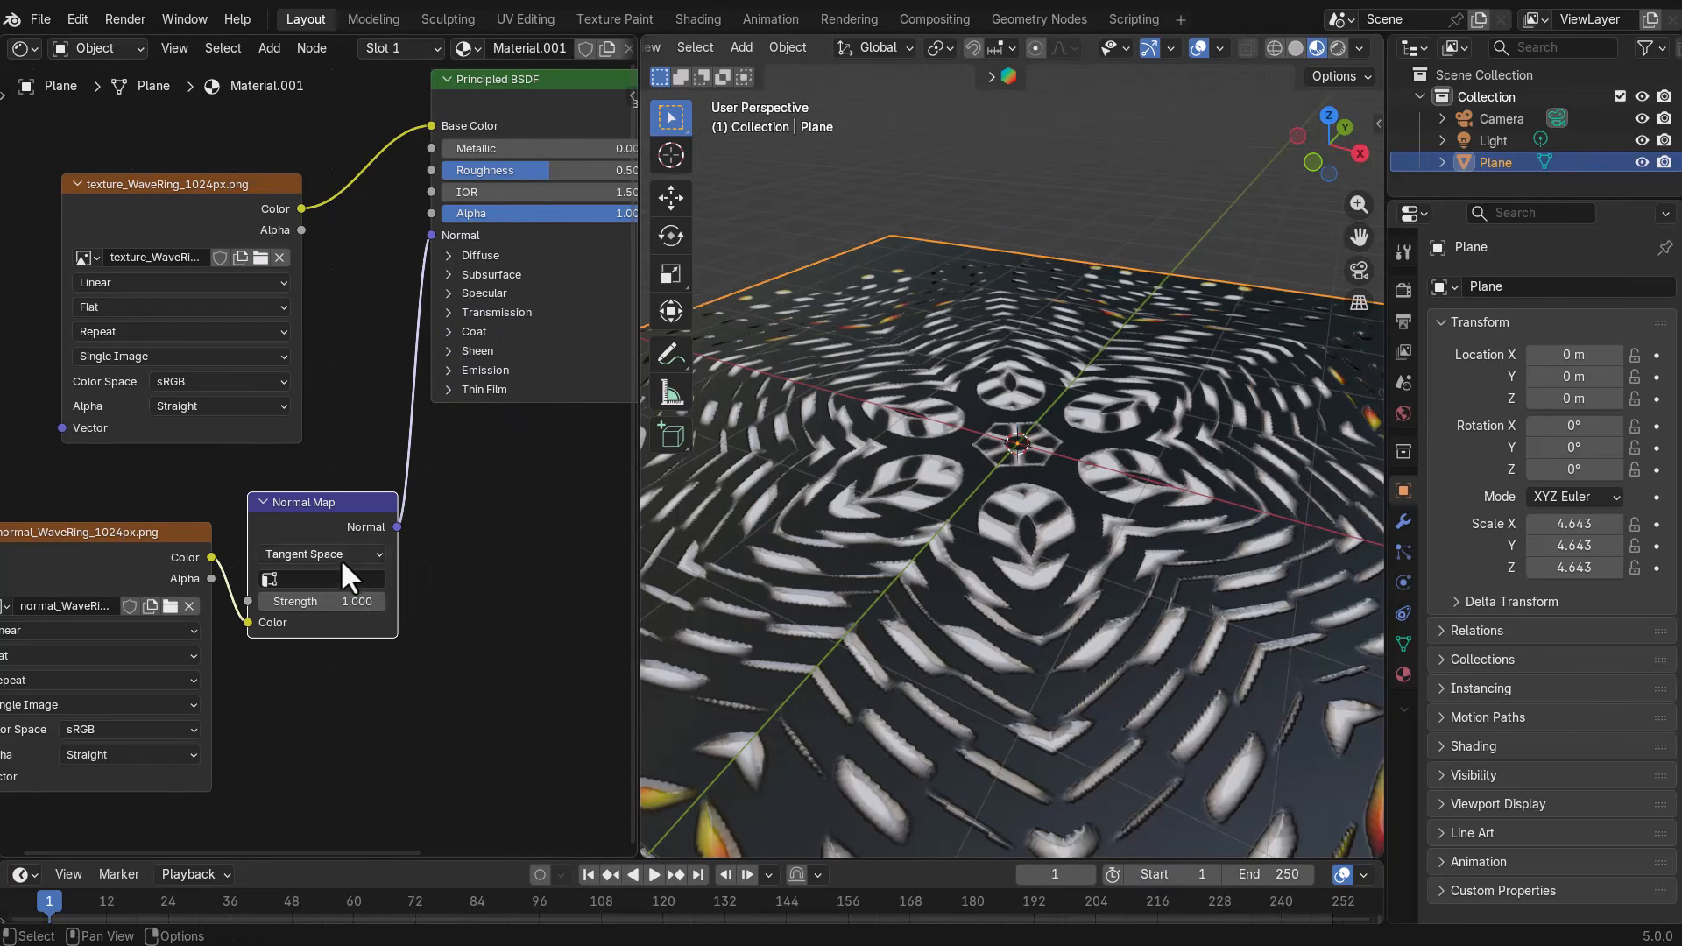
Set the Normal Map node's space to Object Space and inspect the plane's surface
{"action": "left_click", "coordinate": [340, 559]}
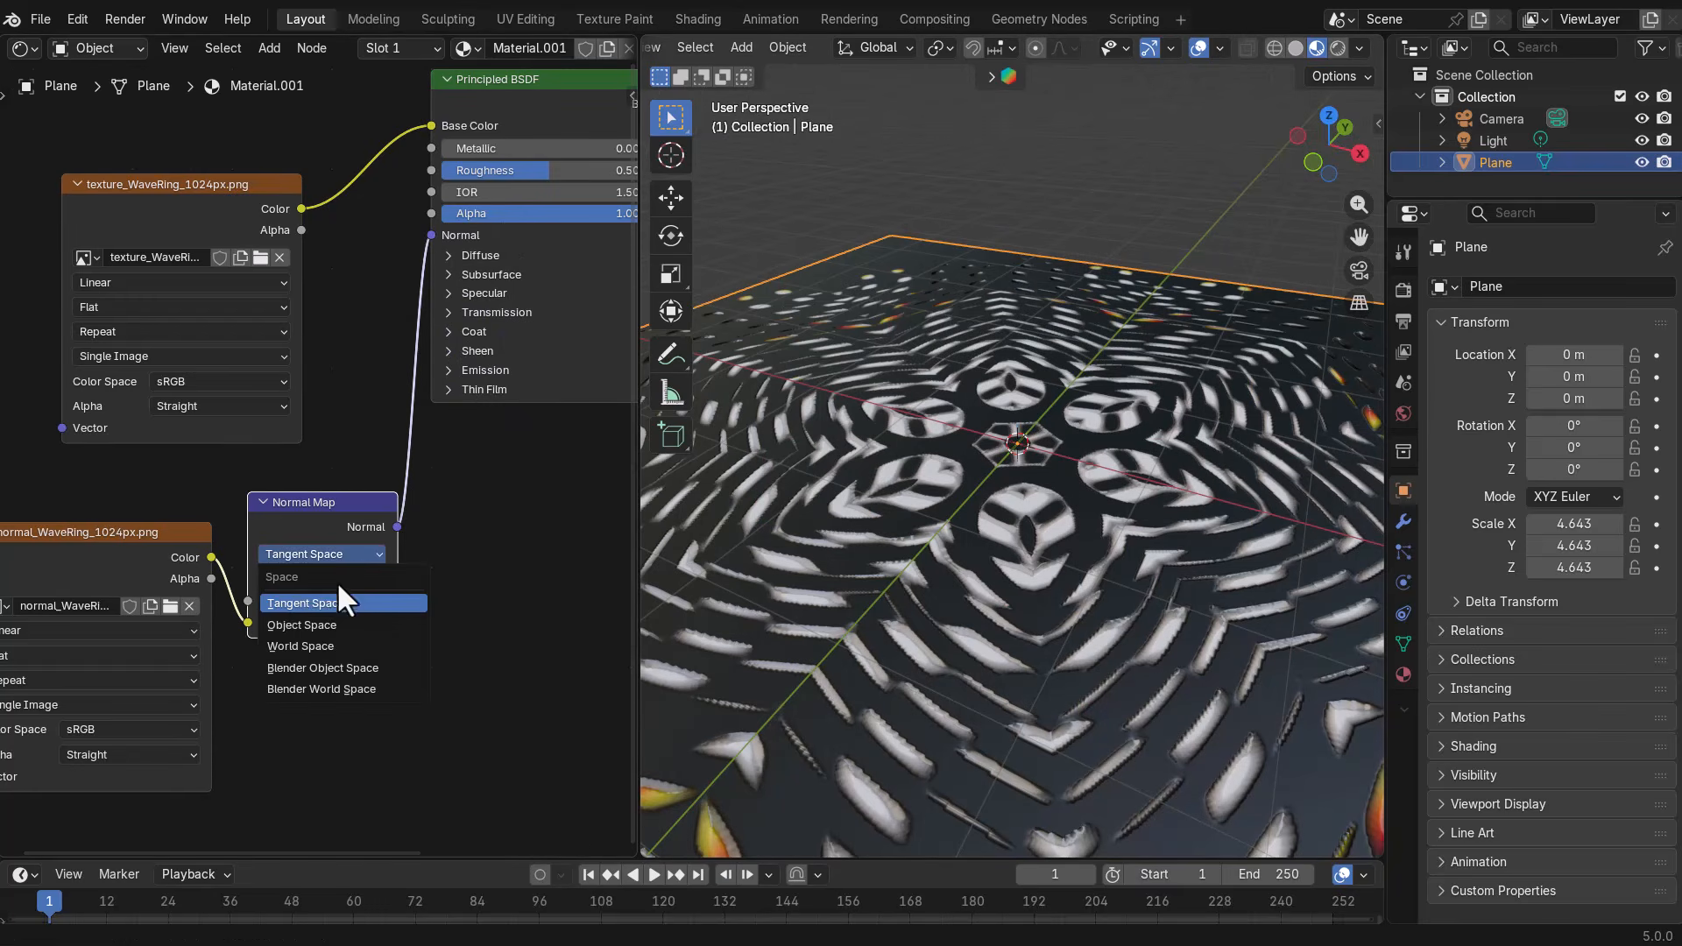
{"action": "left_click", "coordinate": [340, 627]}
{"action": "left_click", "coordinate": [336, 548]}
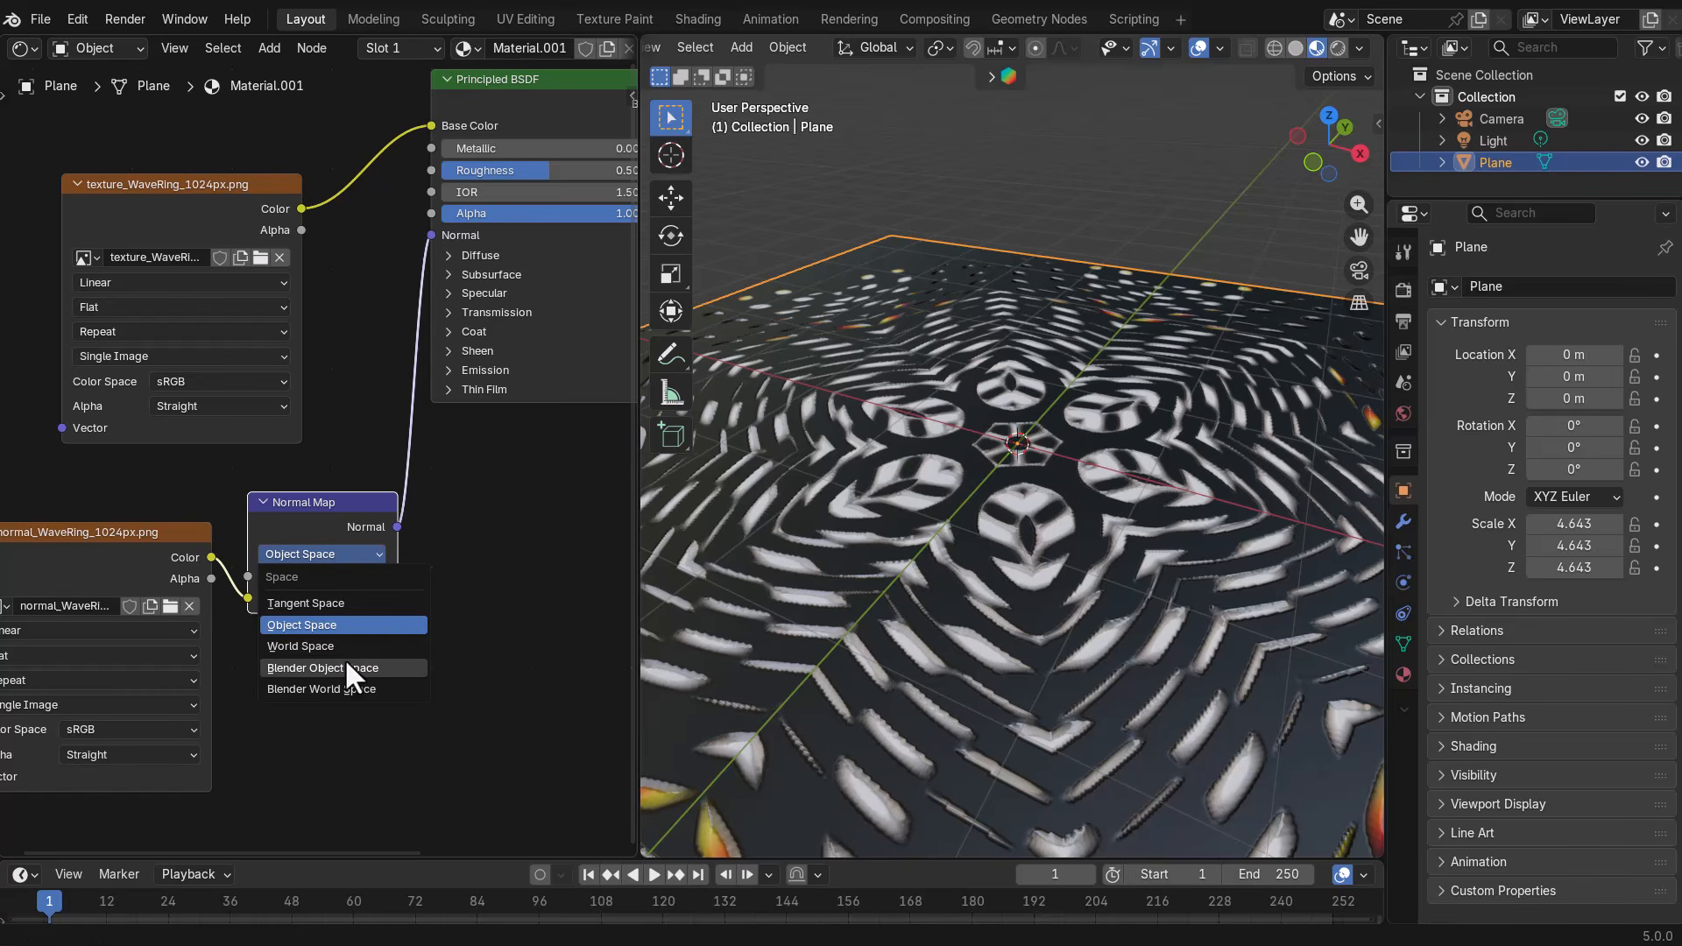
{"action": "scroll", "coordinate": [909, 675], "scroll_direction": "down", "scroll_amount": 5}
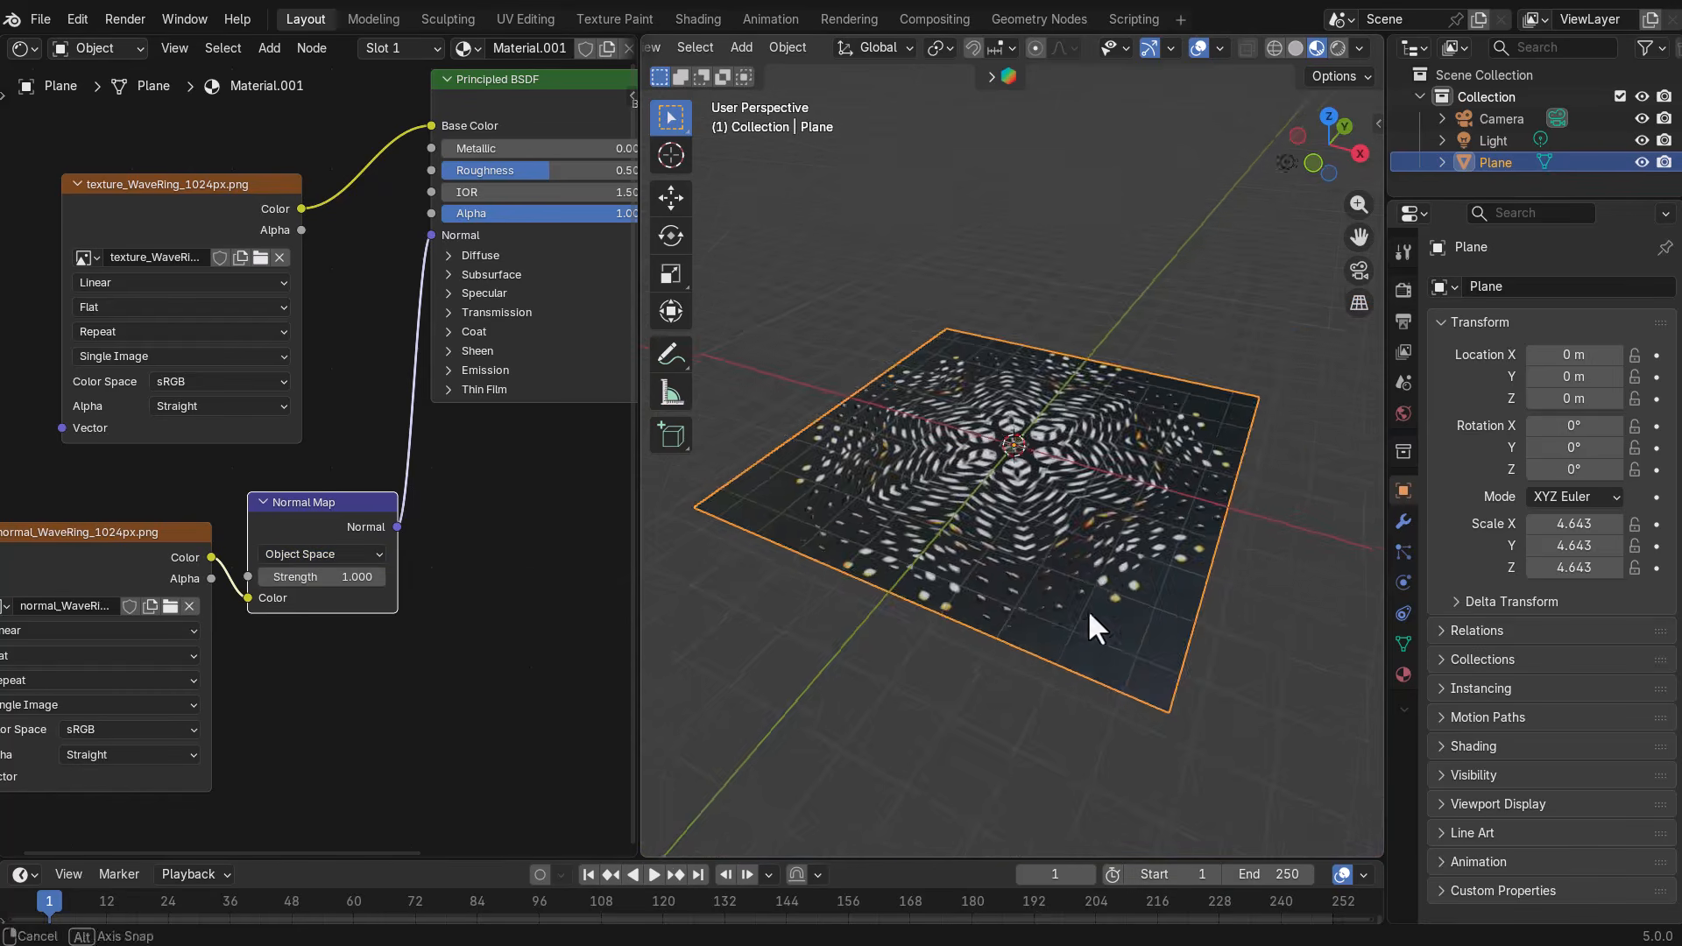
{"action": "scroll", "coordinate": [1086, 607], "scroll_direction": "up", "scroll_amount": 2}
{"action": "mouse_move", "coordinate": [1086, 608]}
{"action": "left_mouse_down"}
{"action": "mouse_move", "coordinate": [1042, 591]}
{"action": "mouse_move", "coordinate": [1072, 605]}
{"action": "left_mouse_up"}
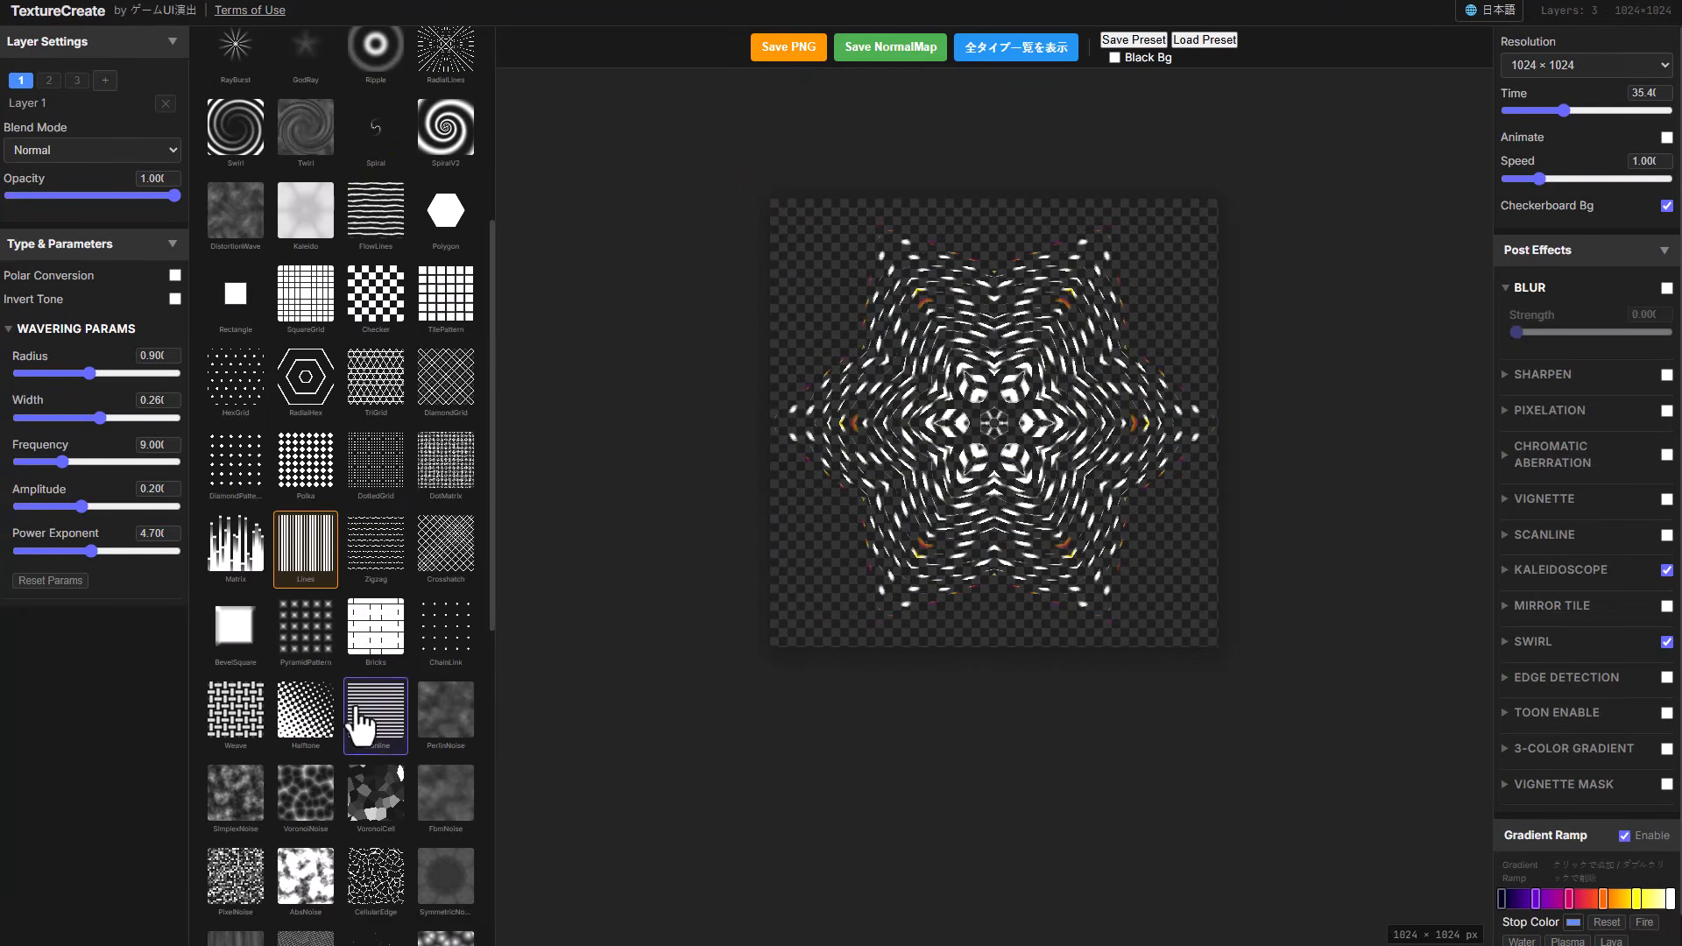
Switch back to TextureCreate and set the Swirl effect's strength to about -3.3 and its radius to about 0.7
{"action": "scroll", "coordinate": [366, 714], "scroll_direction": "down", "scroll_amount": 8}
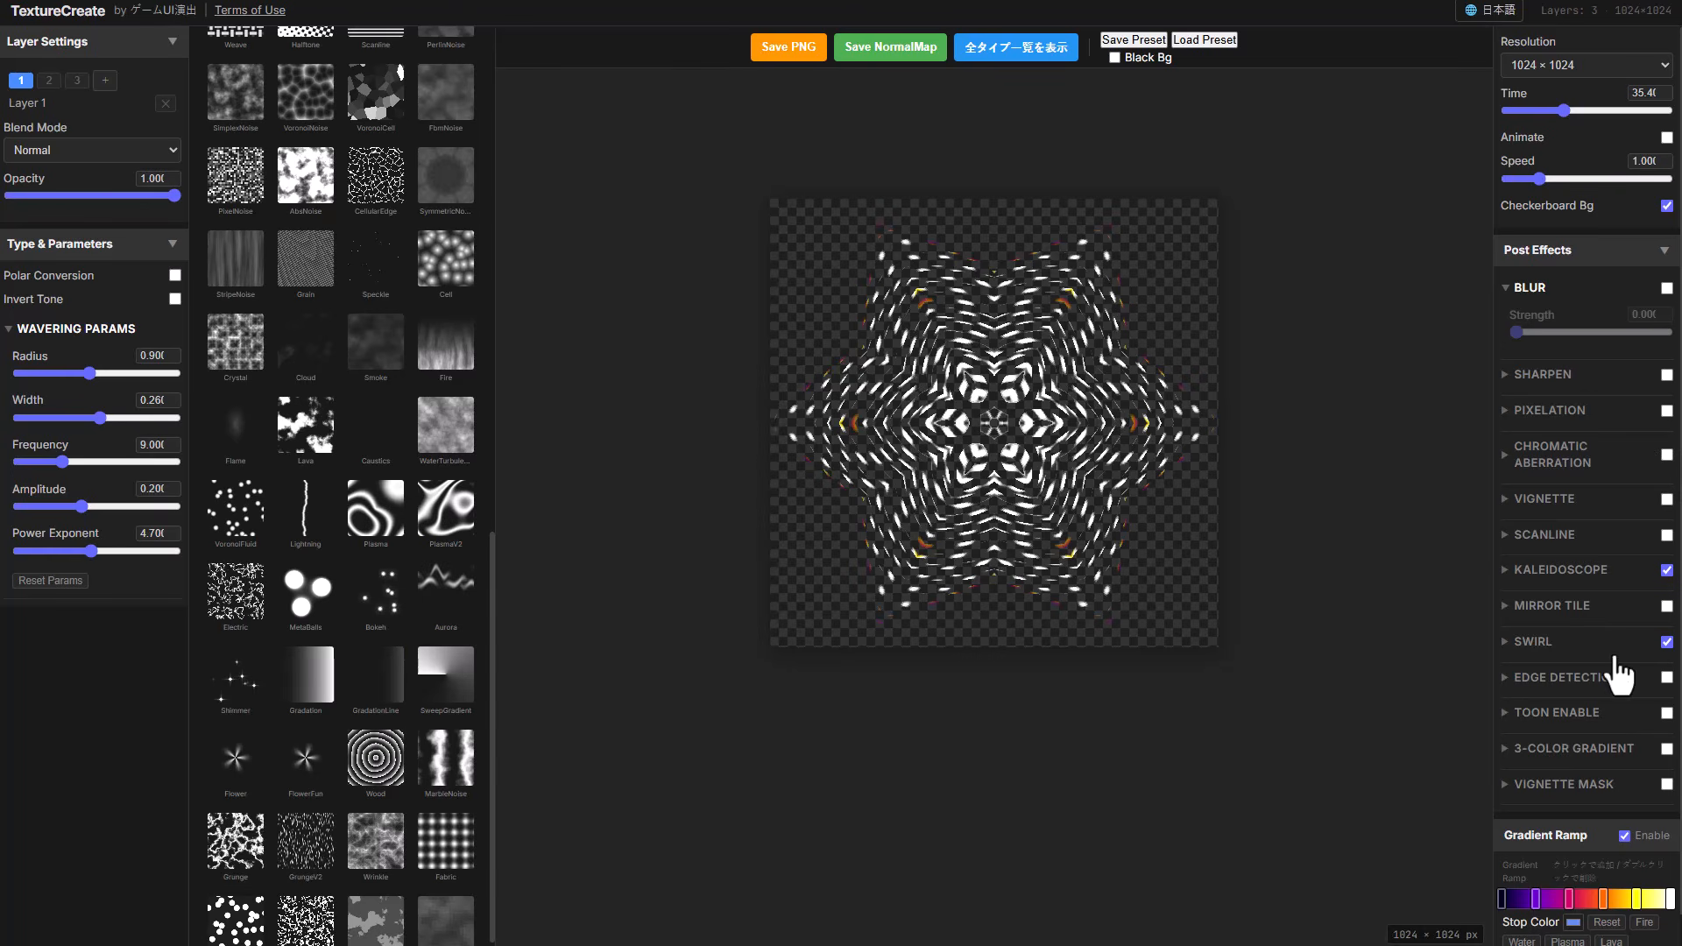
{"action": "scroll", "coordinate": [1656, 639], "scroll_direction": "down", "scroll_amount": 1}
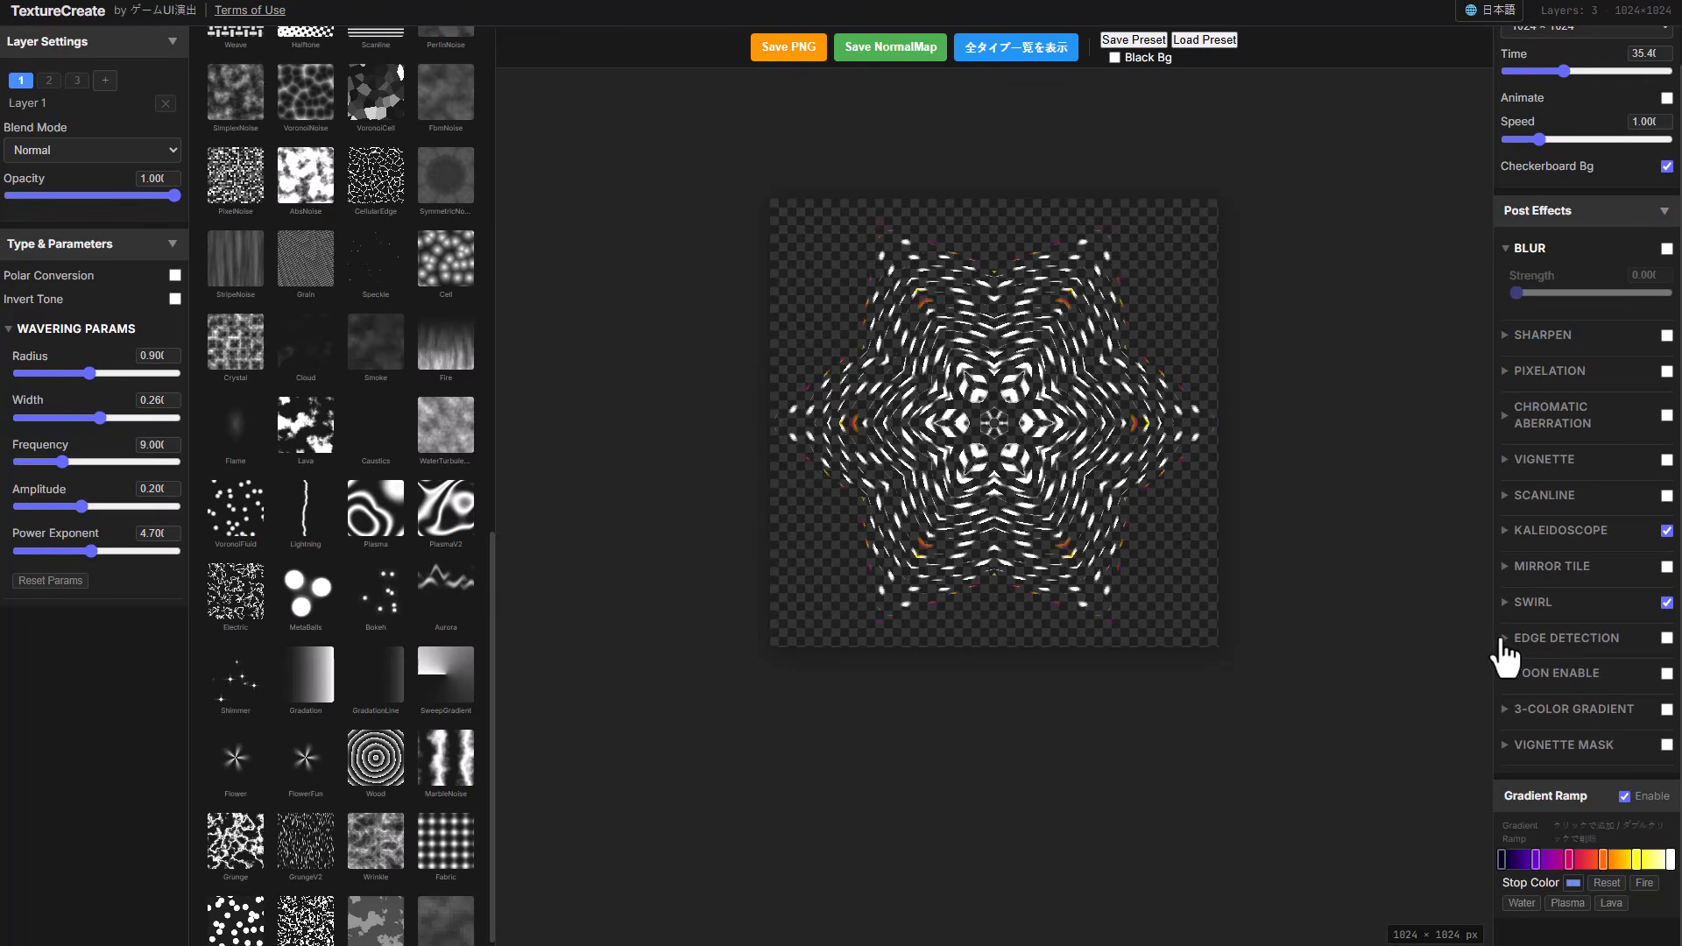
{"action": "left_click", "coordinate": [1505, 604]}
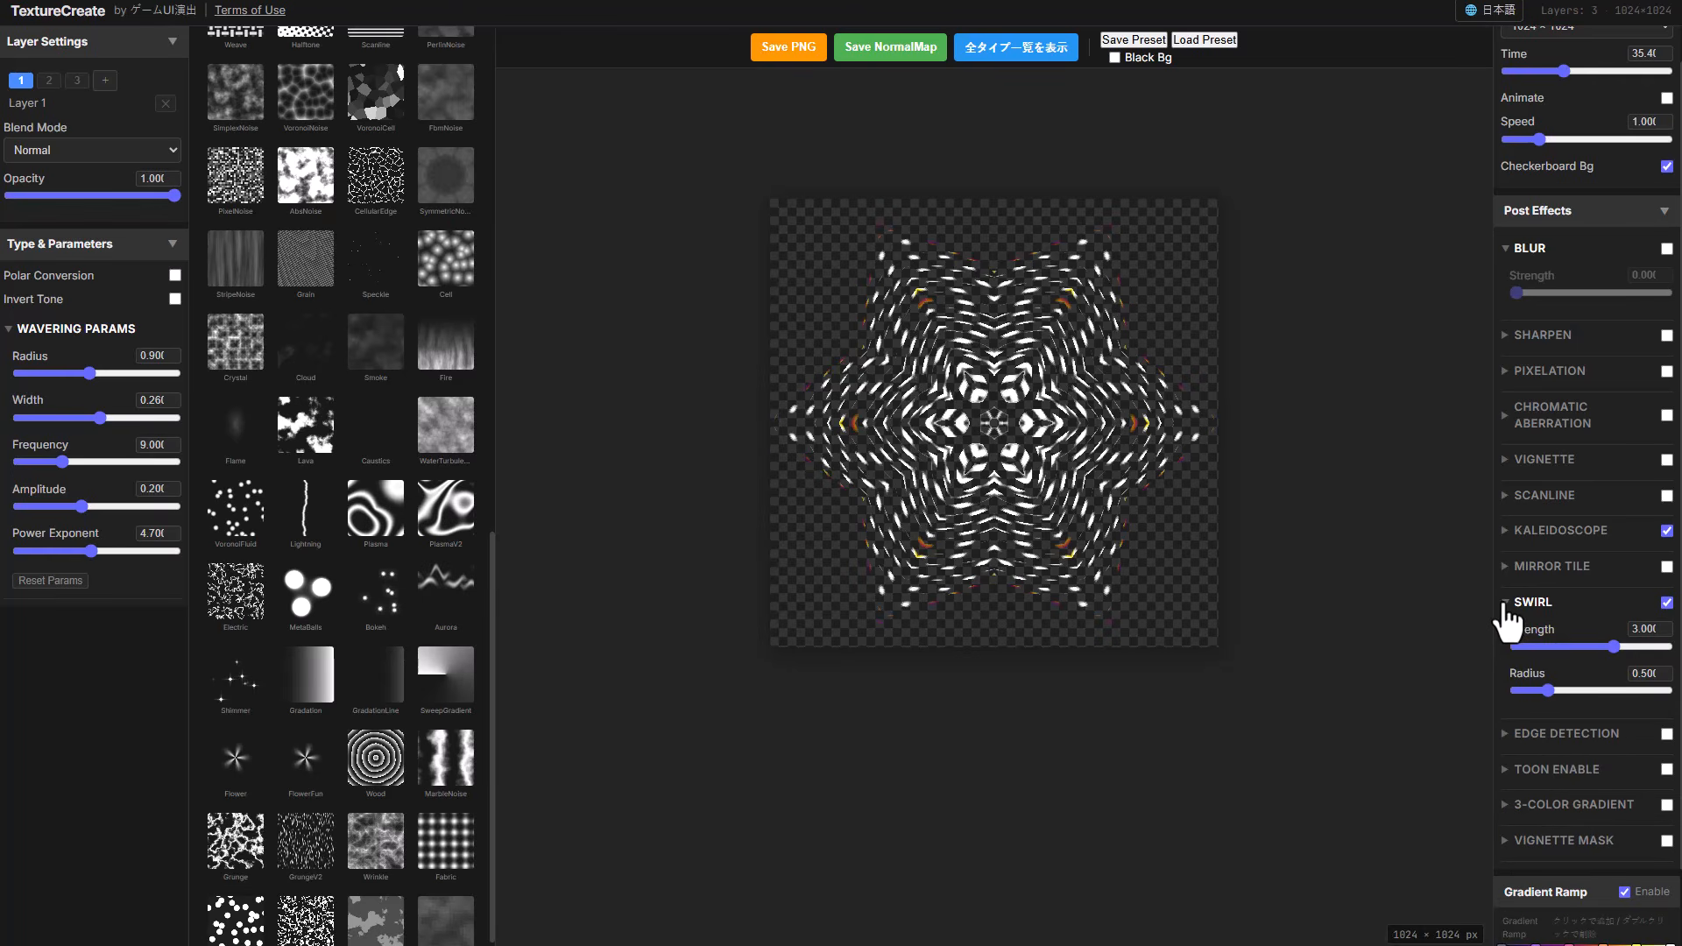
{"action": "left_click_drag", "start_coordinate": [1613, 649], "coordinate": [1558, 691]}
Set the Kaleidoscope segments to 10 and enable Blur with a strength of about 27
{"action": "left_click", "coordinate": [1533, 530]}
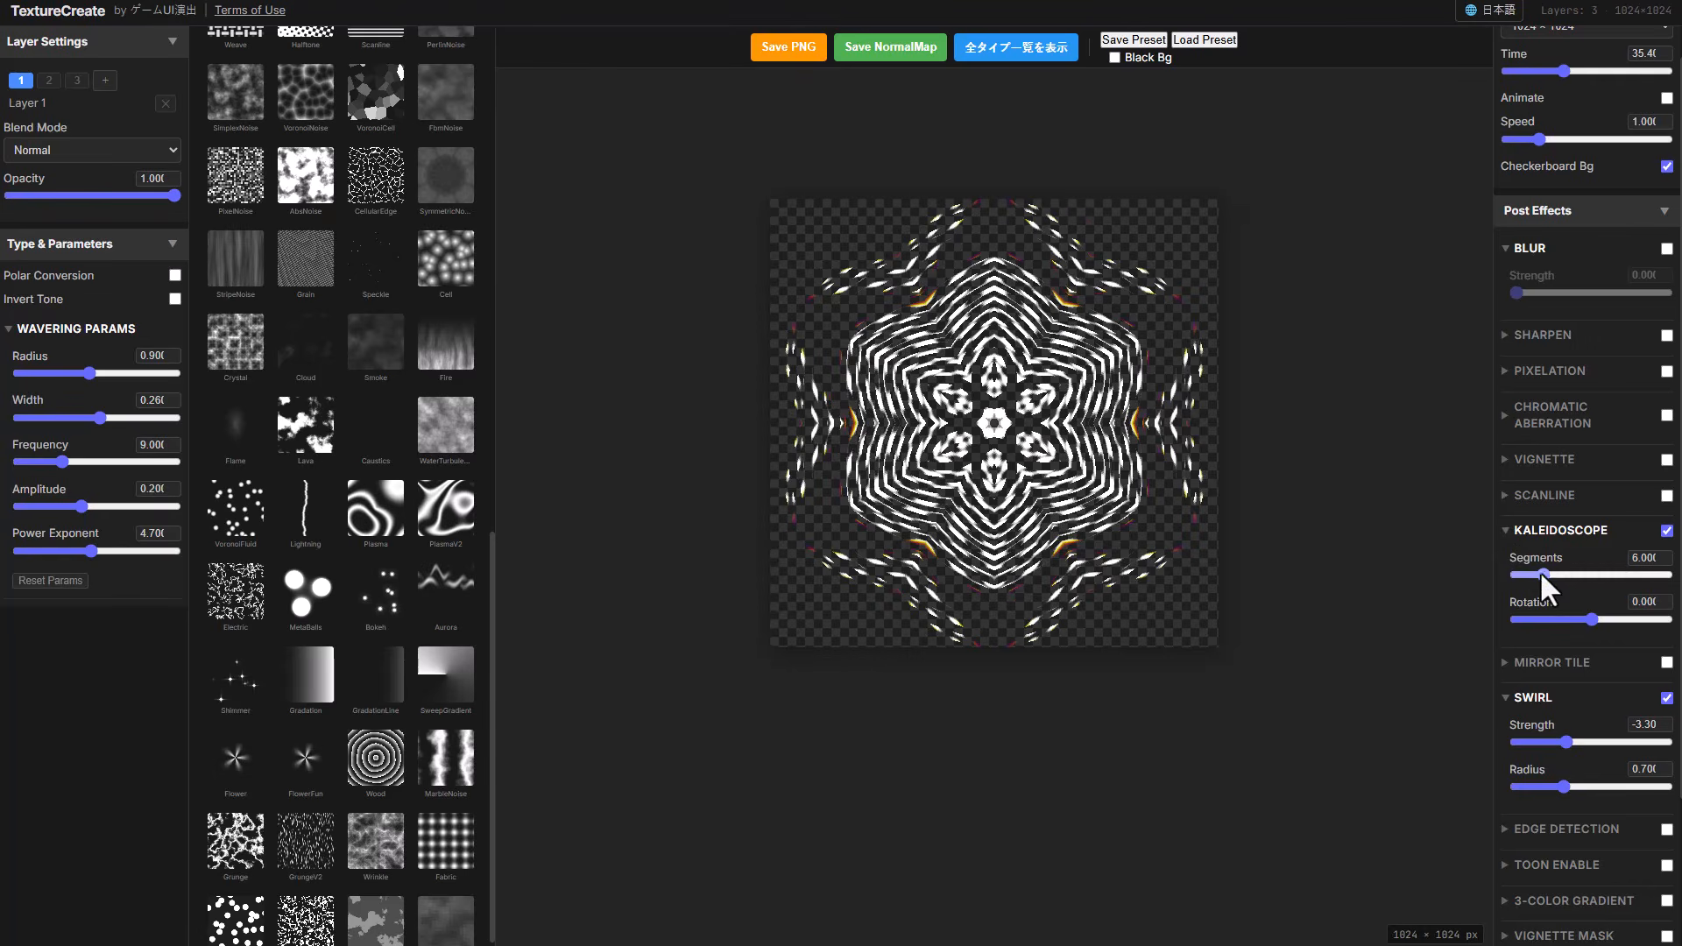
{"action": "left_click_drag", "start_coordinate": [1541, 574], "coordinate": [1570, 576]}
{"action": "left_click", "coordinate": [1665, 248]}
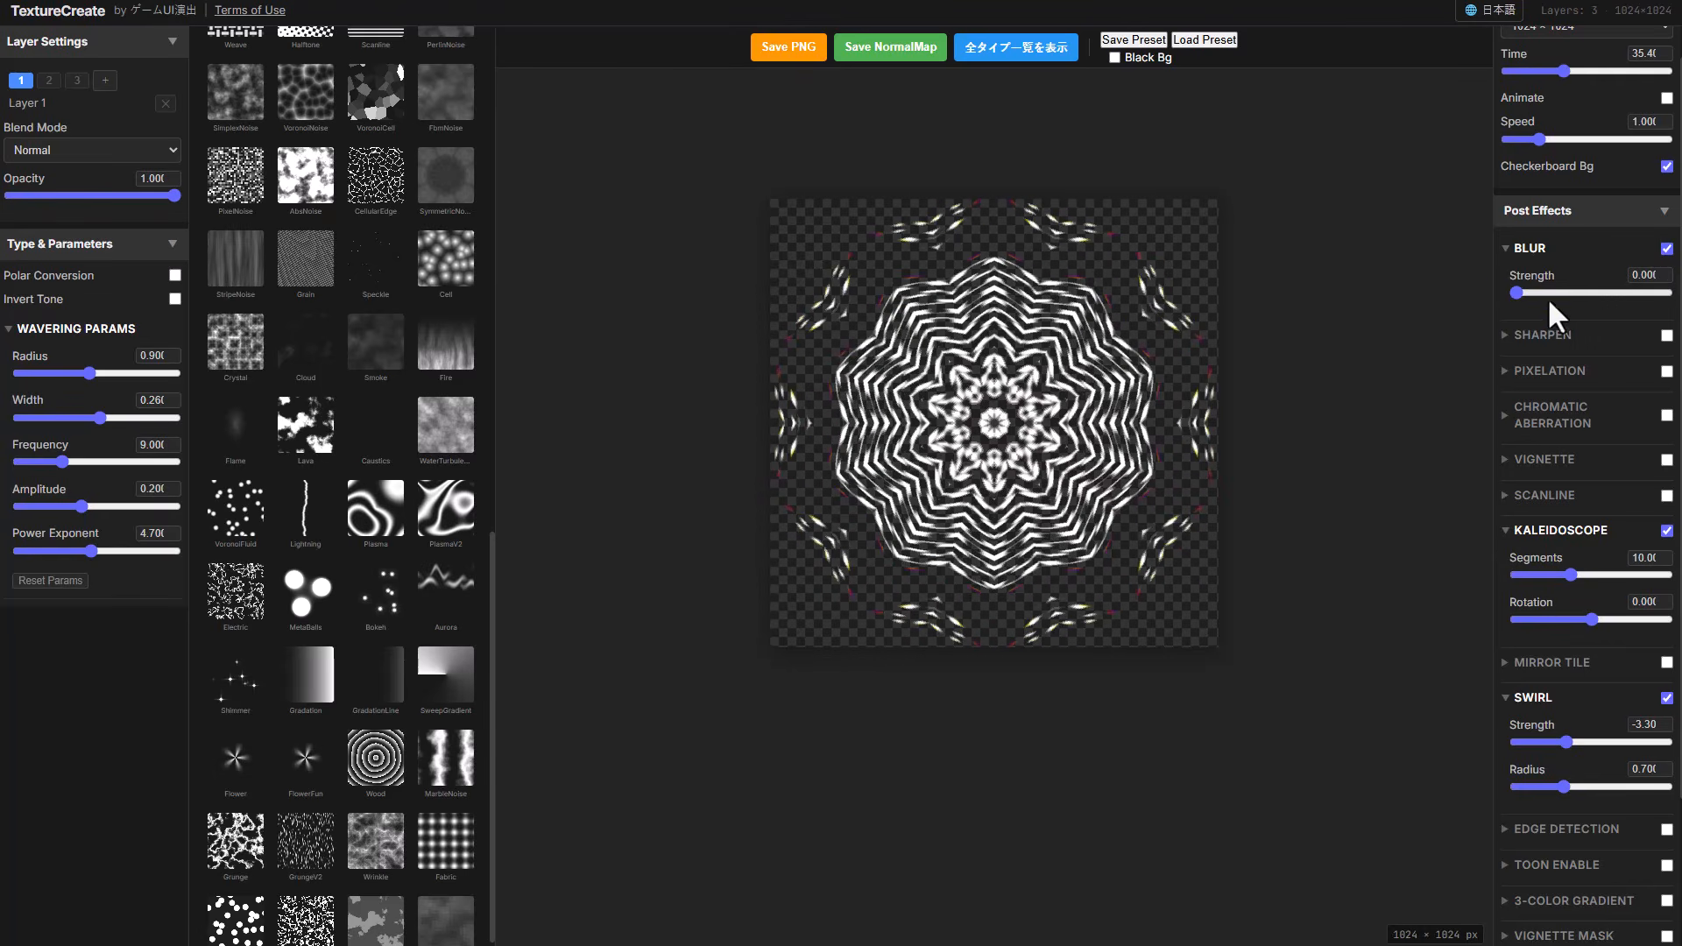
{"action": "left_click_drag", "start_coordinate": [1516, 294], "coordinate": [1531, 303]}
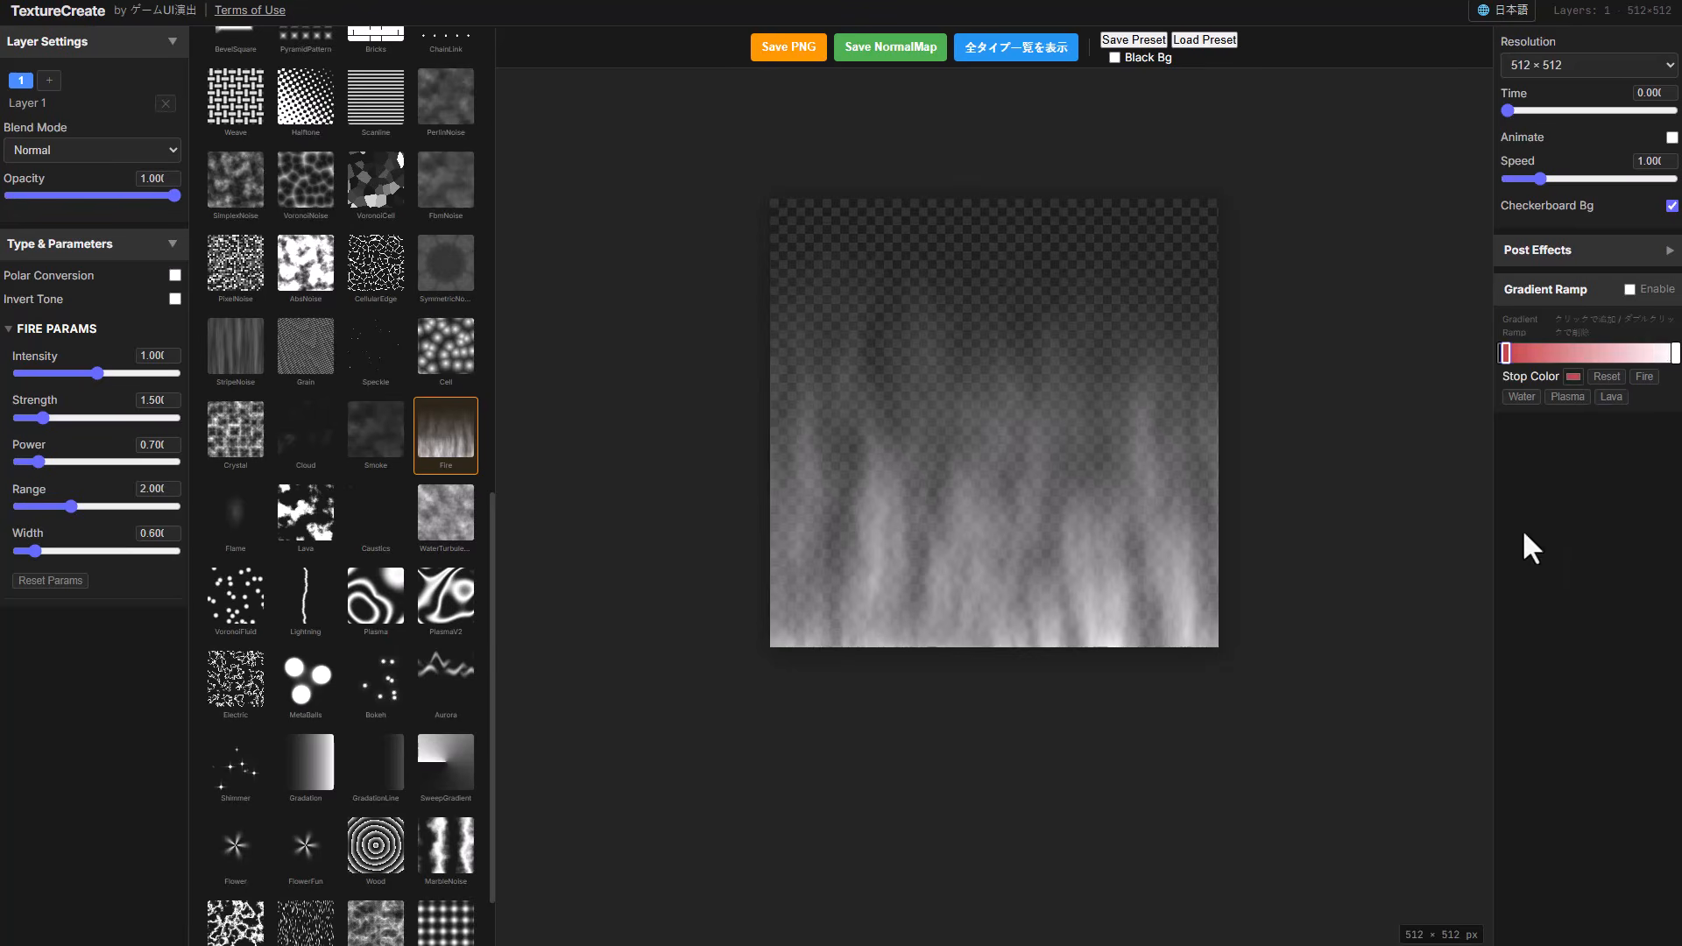
Enable the Gradient Ramp on the separate 512 × 512 Fire texture and apply the Fire preset
{"action": "left_click", "coordinate": [1647, 378]}
{"action": "left_click", "coordinate": [1630, 289]}
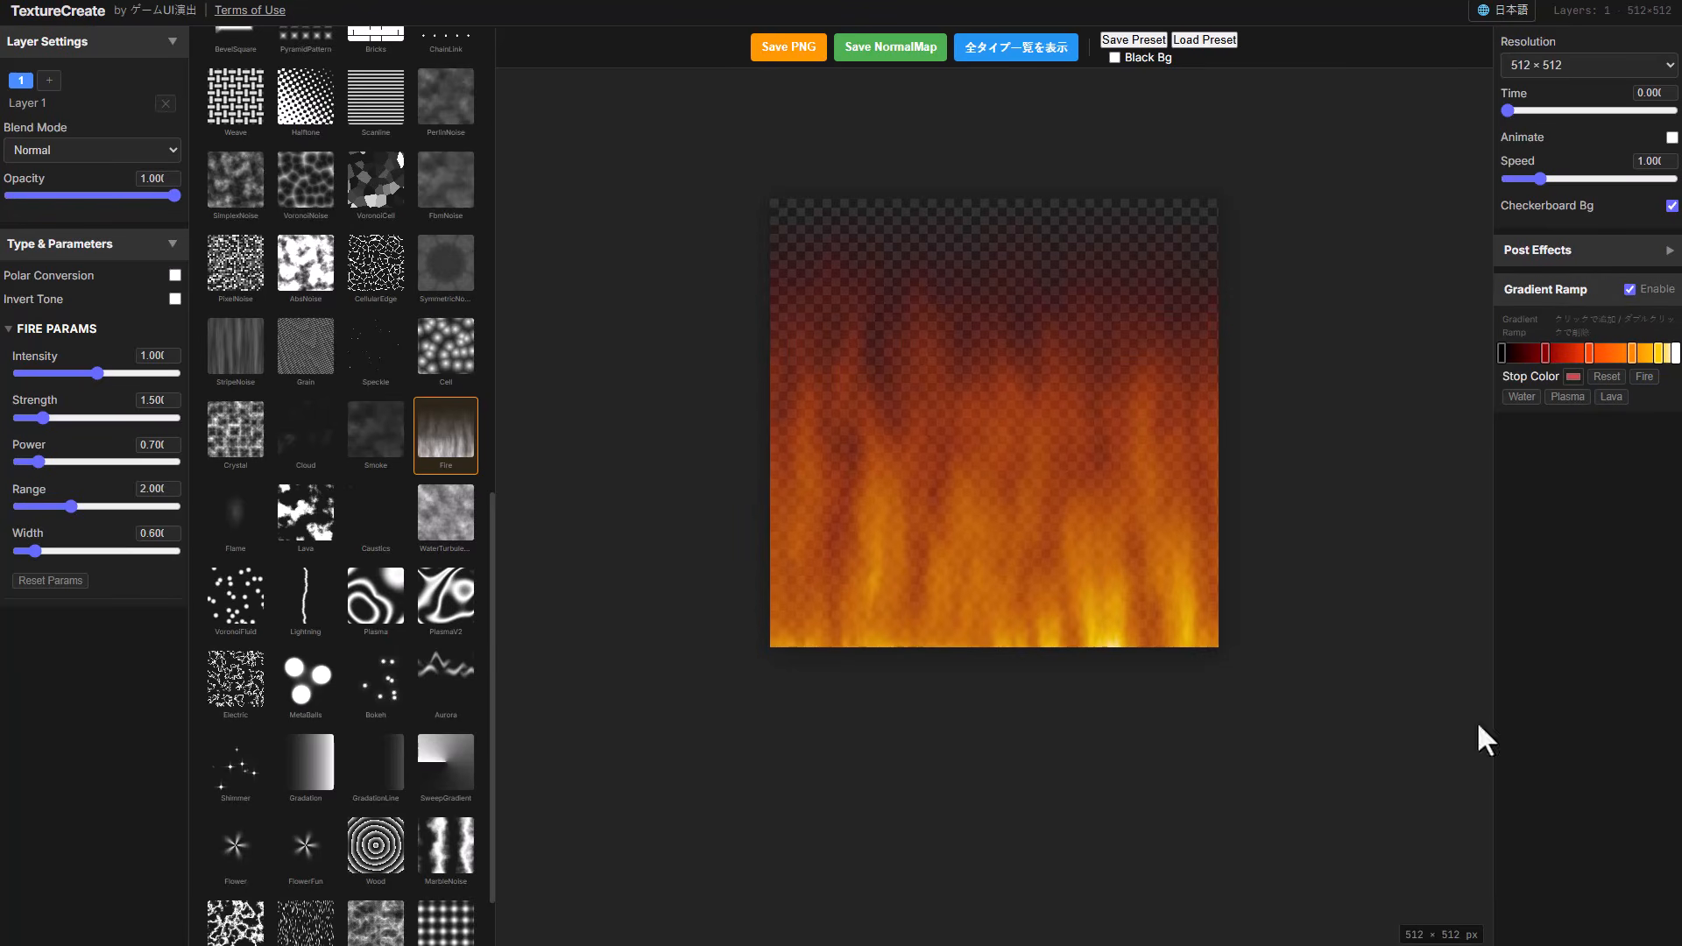
Colour the WaterTurbulence texture with the Water gradient preset and enable Animate
{"action": "left_click", "coordinate": [1521, 396]}
{"action": "left_click", "coordinate": [1671, 138]}
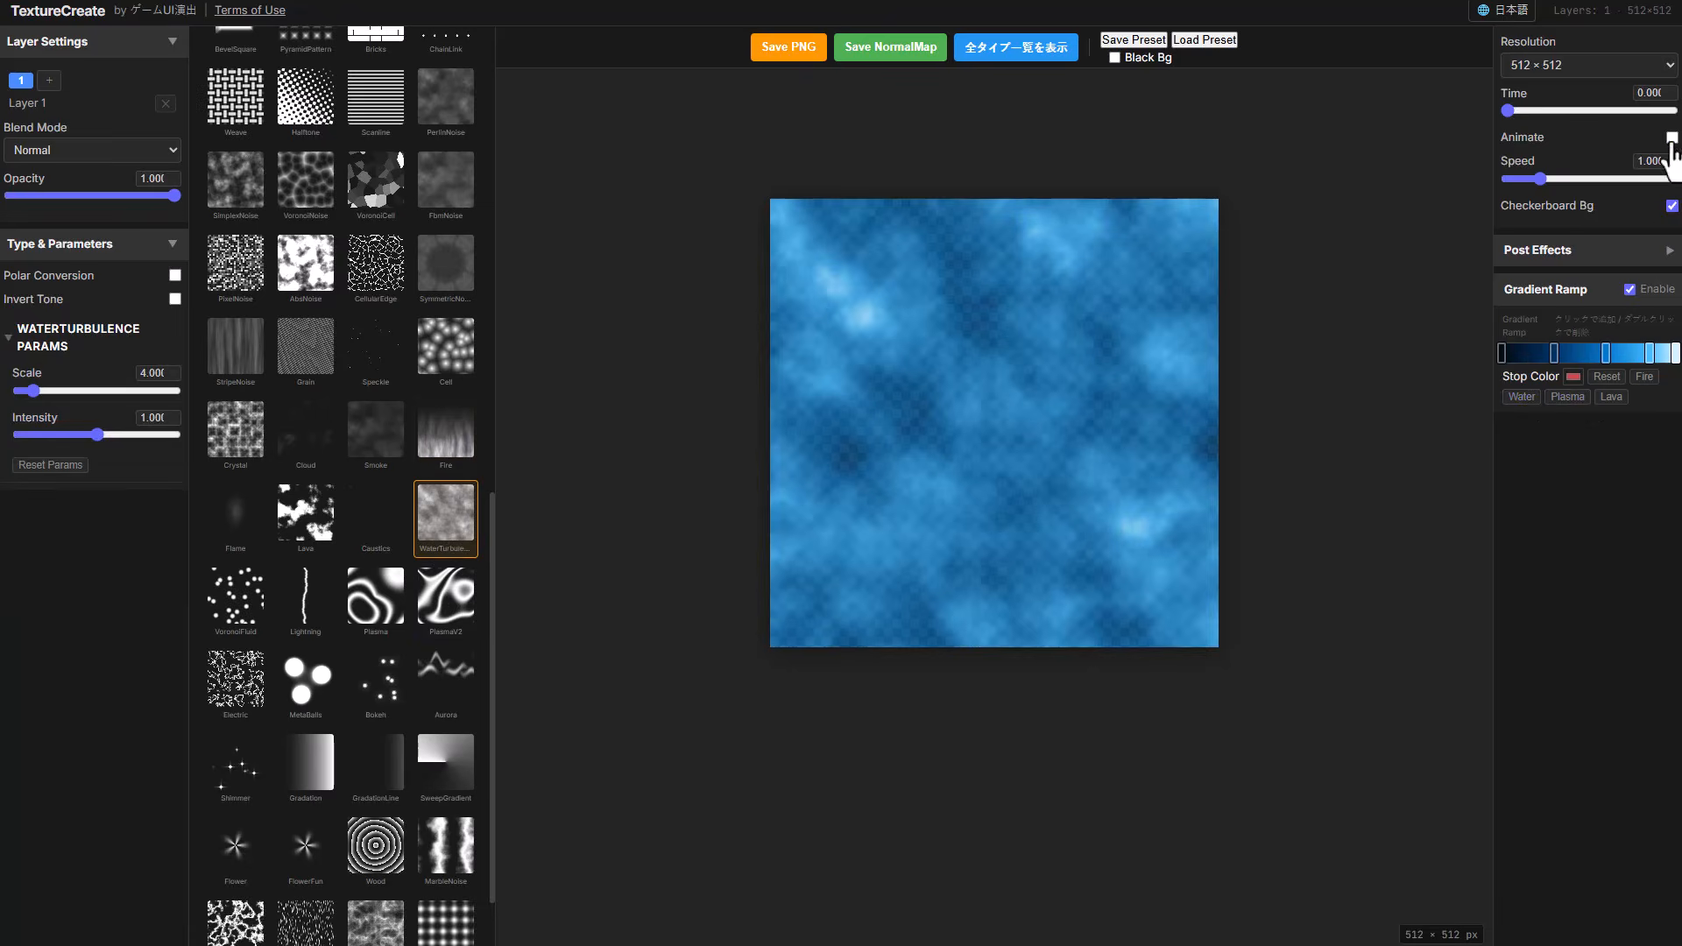
{"action": "left_click", "coordinate": [254, 378]}
{"action": "left_click", "coordinate": [326, 766]}
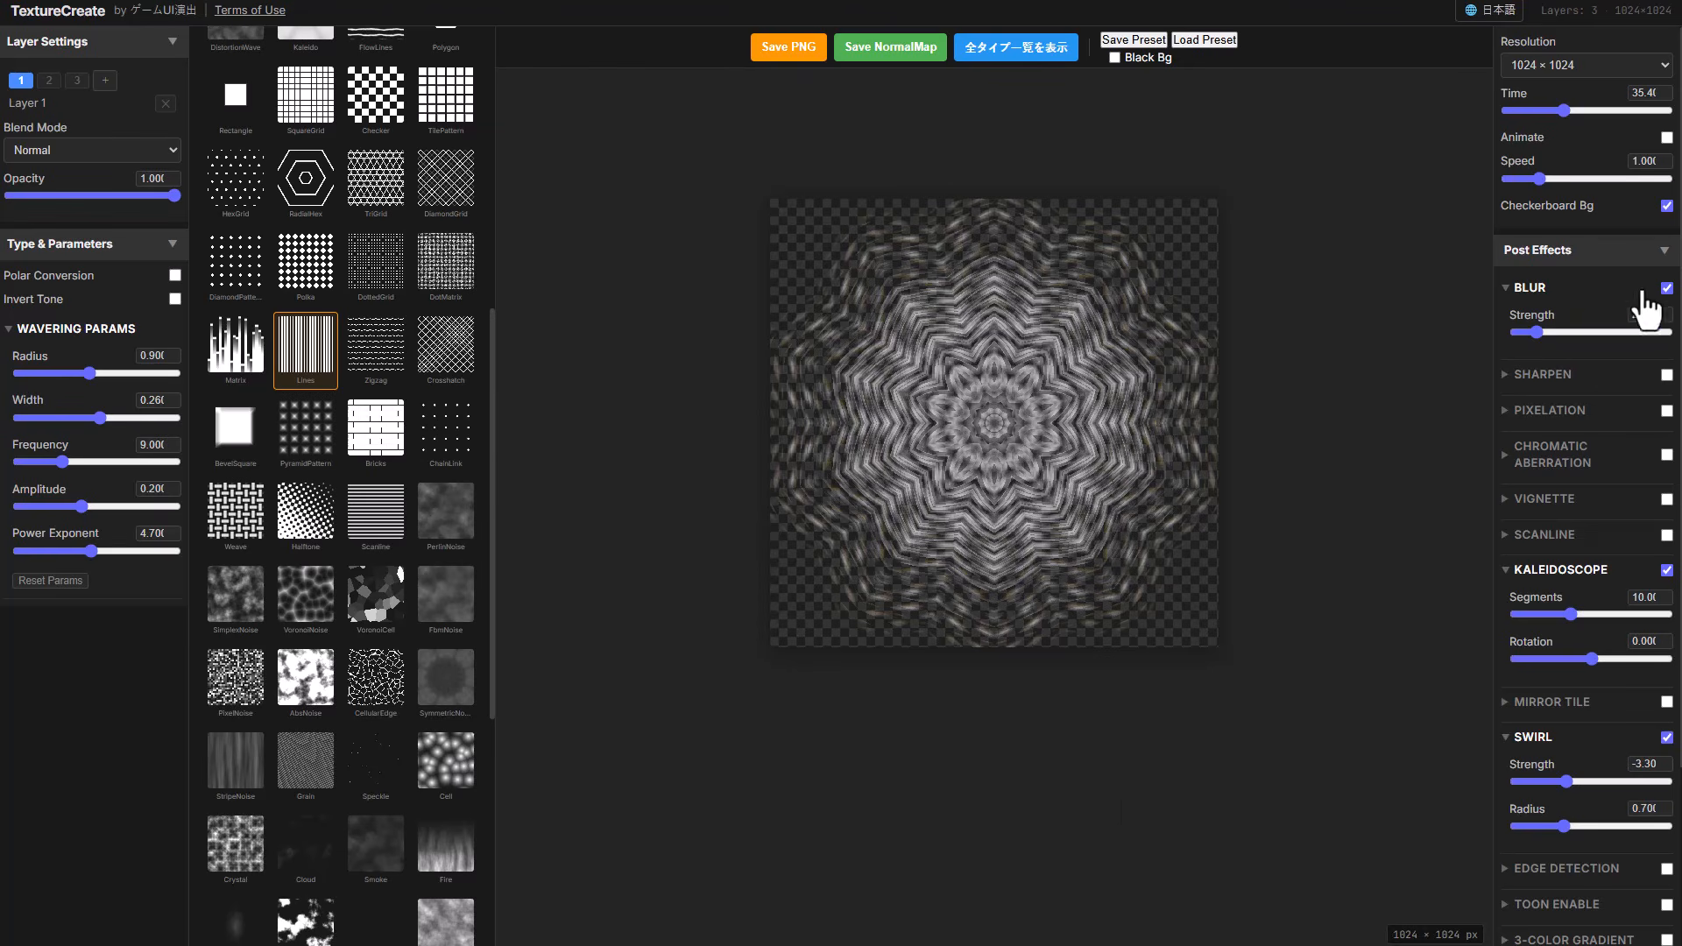
Turn off the checkerboard background behind the blurred kaleidoscope texture
{"action": "left_click", "coordinate": [1666, 205]}
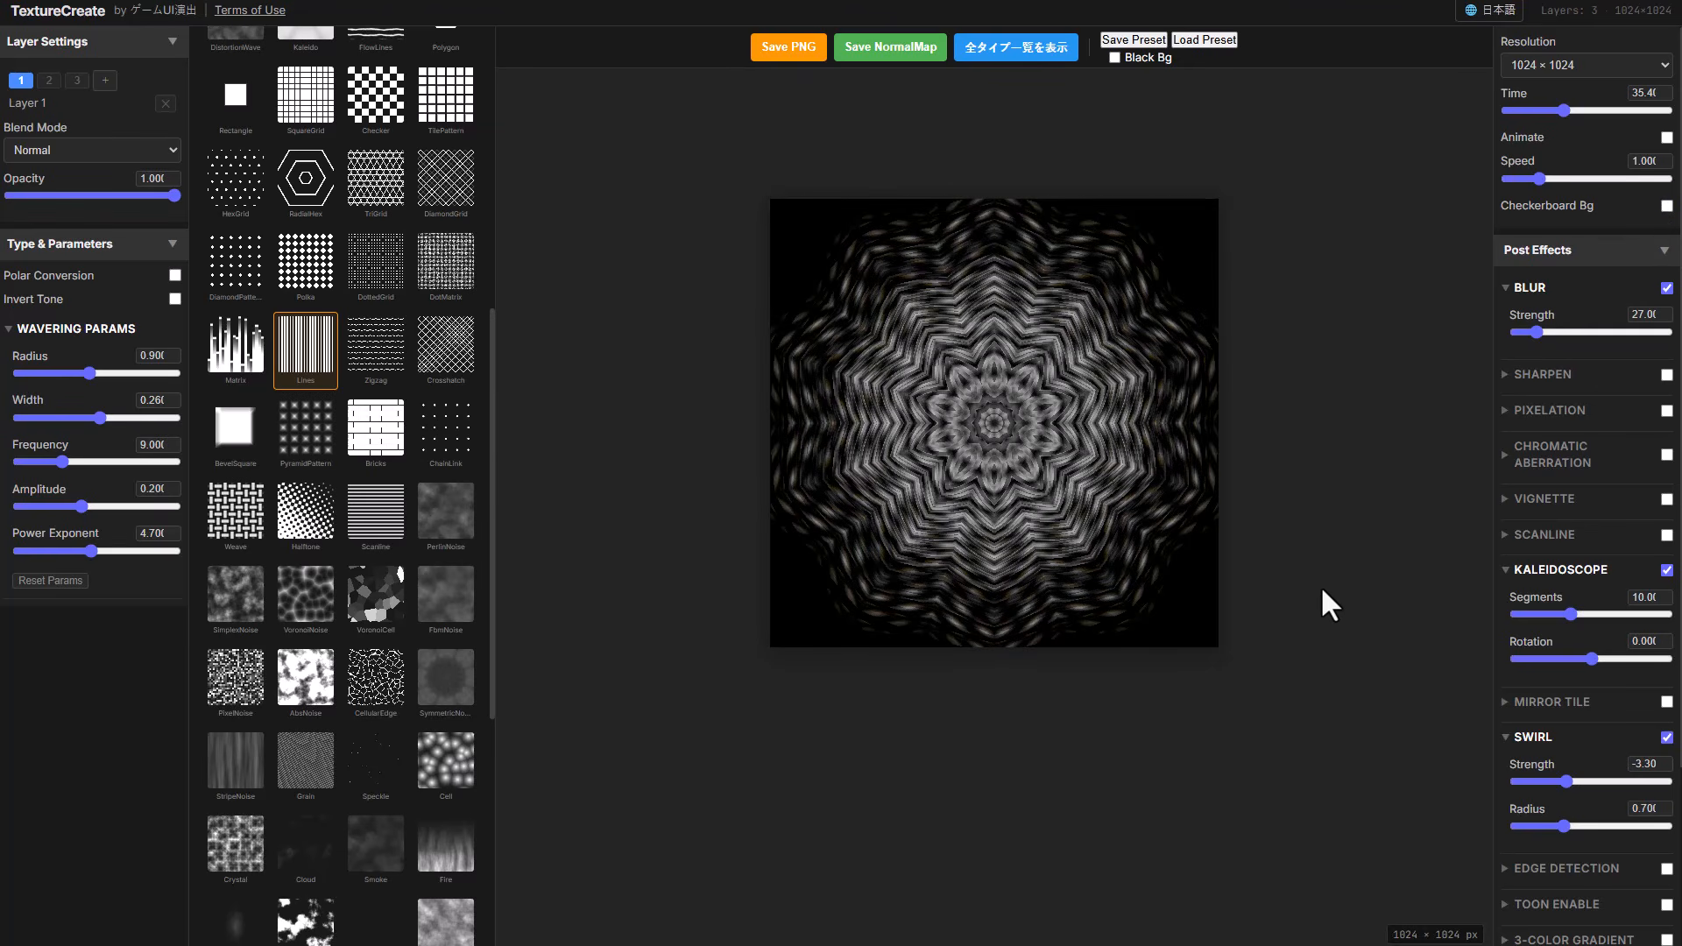